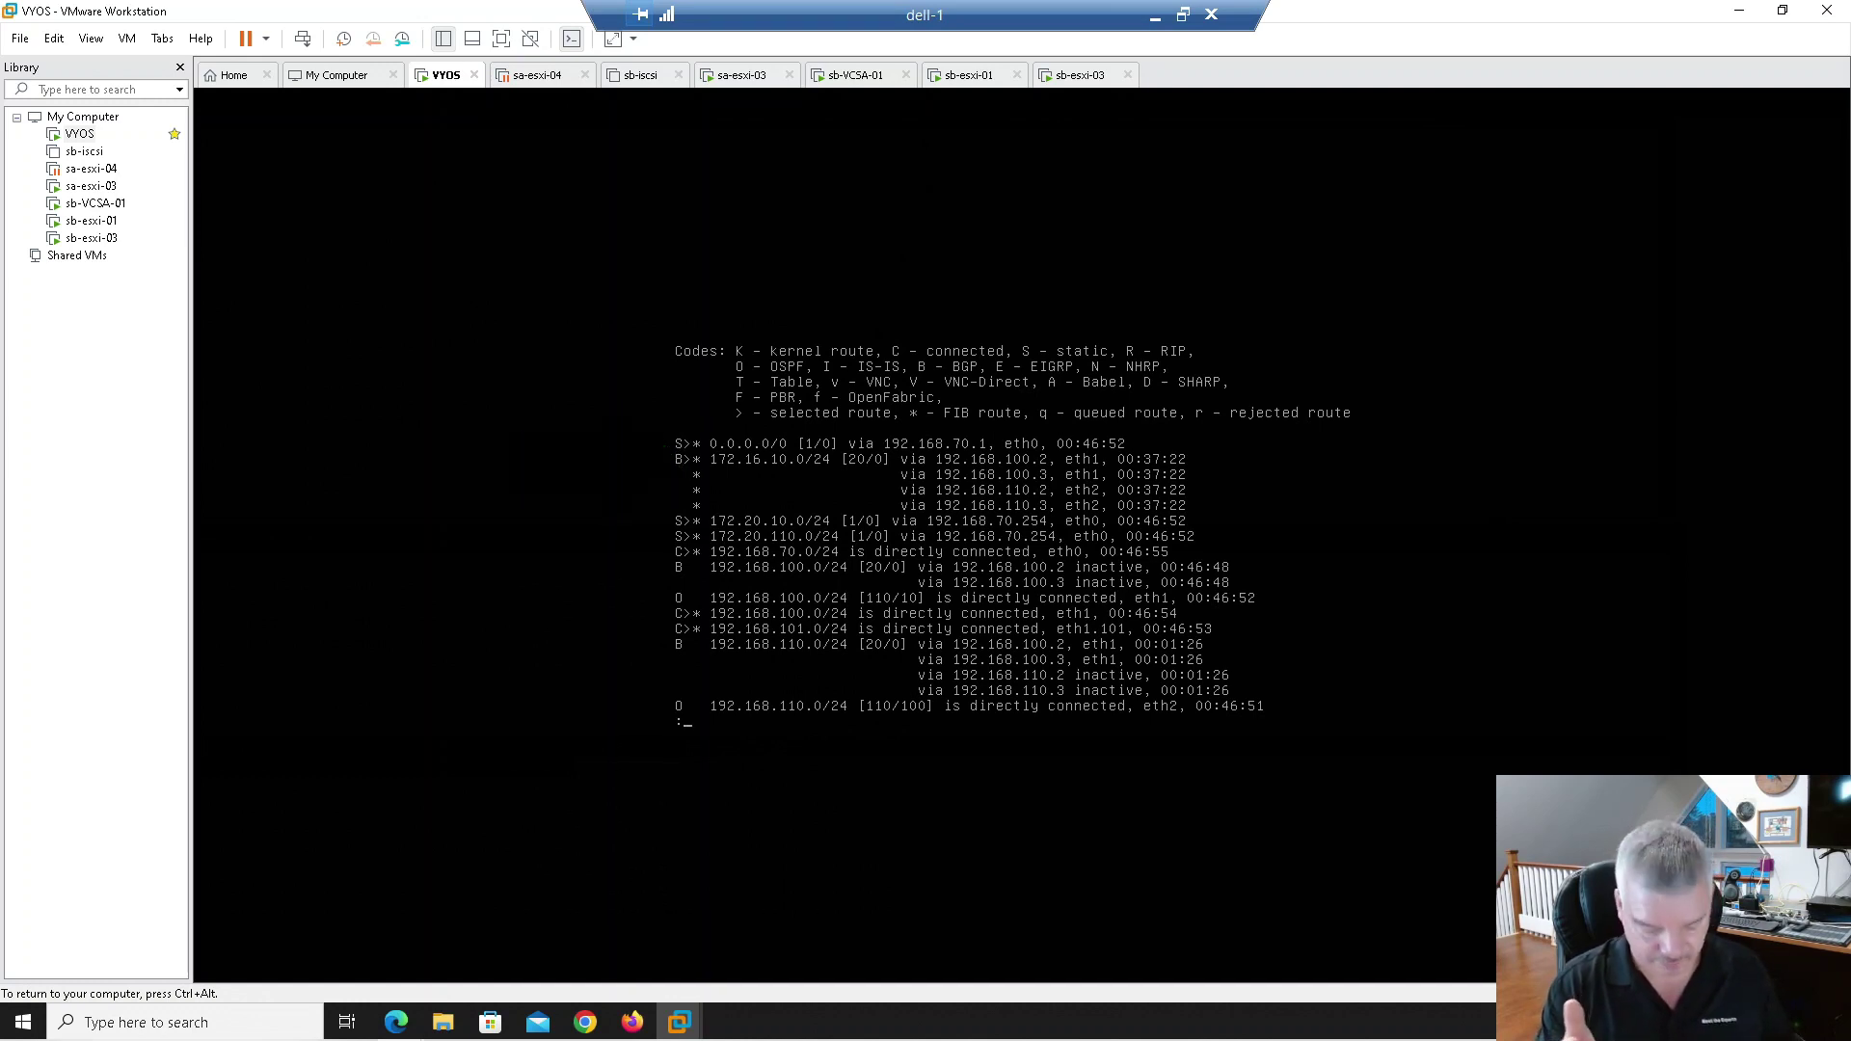
Step: Quit the routing table listing in the VyOS console and release input from the virtual machine
{"action": "key", "text": "q"}
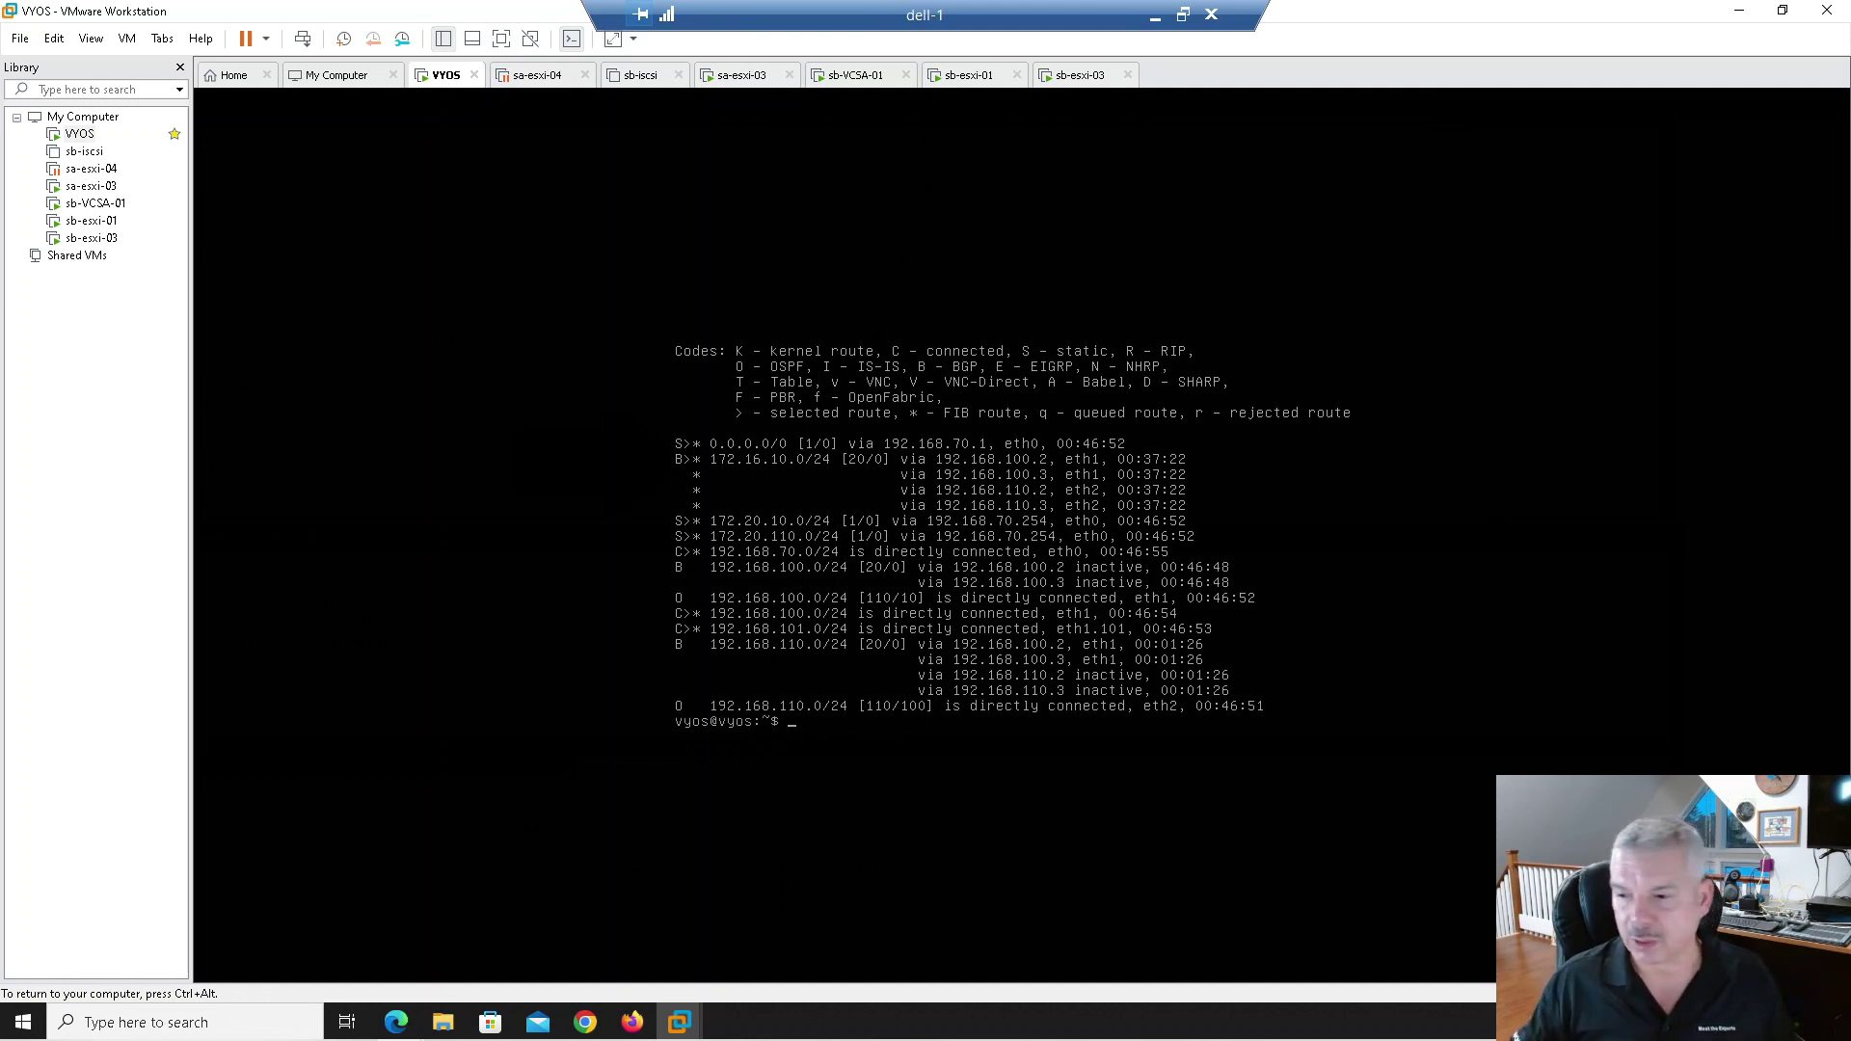
{"action": "key", "text": "ctrl+alt"}
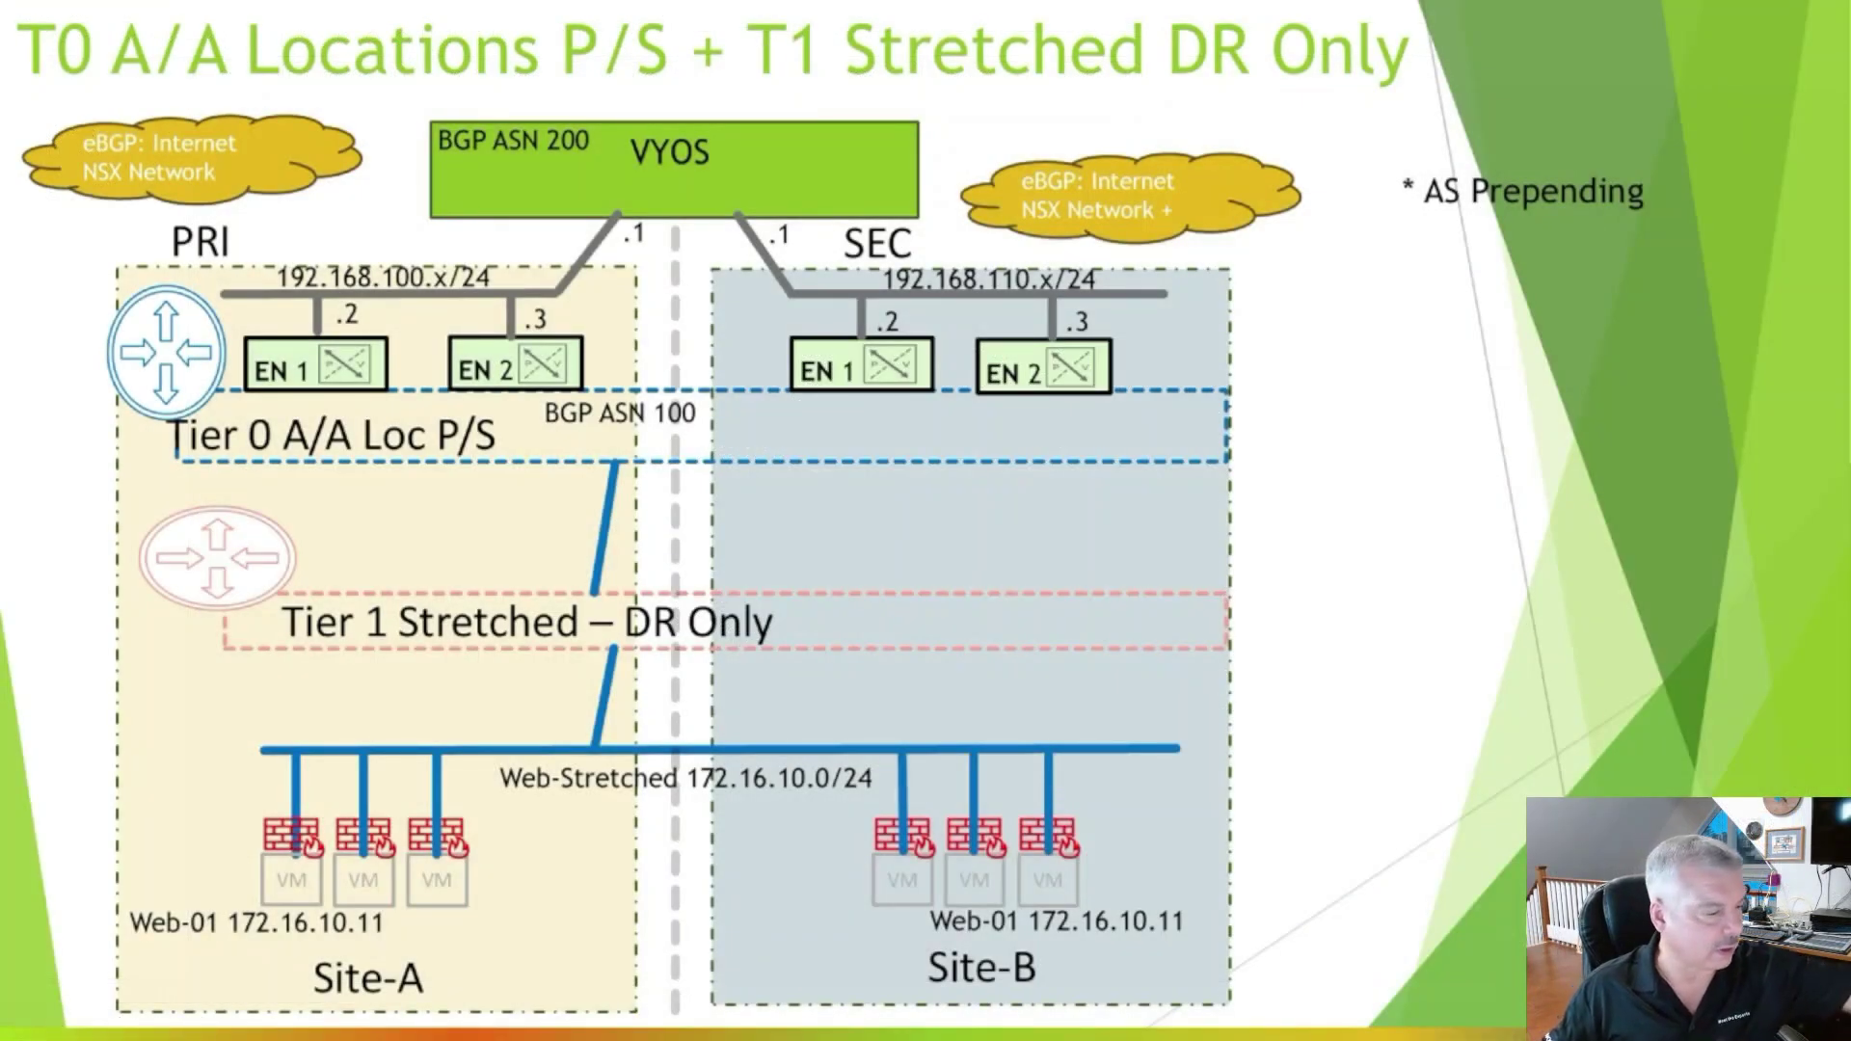
{"action": "mouse_move", "coordinate": [848, 241]}
{"action": "left_mouse_down"}
{"action": "mouse_move", "coordinate": [1181, 462]}
{"action": "mouse_move", "coordinate": [957, 243]}
{"action": "left_mouse_up"}
{"action": "mouse_move", "coordinate": [949, 352]}
{"action": "left_mouse_down"}
{"action": "mouse_move", "coordinate": [898, 159]}
{"action": "mouse_move", "coordinate": [921, 178]}
{"action": "left_mouse_up"}
{"action": "left_click_drag", "start_coordinate": [771, 10], "coordinate": [775, 93]}
{"action": "key", "text": "e"}
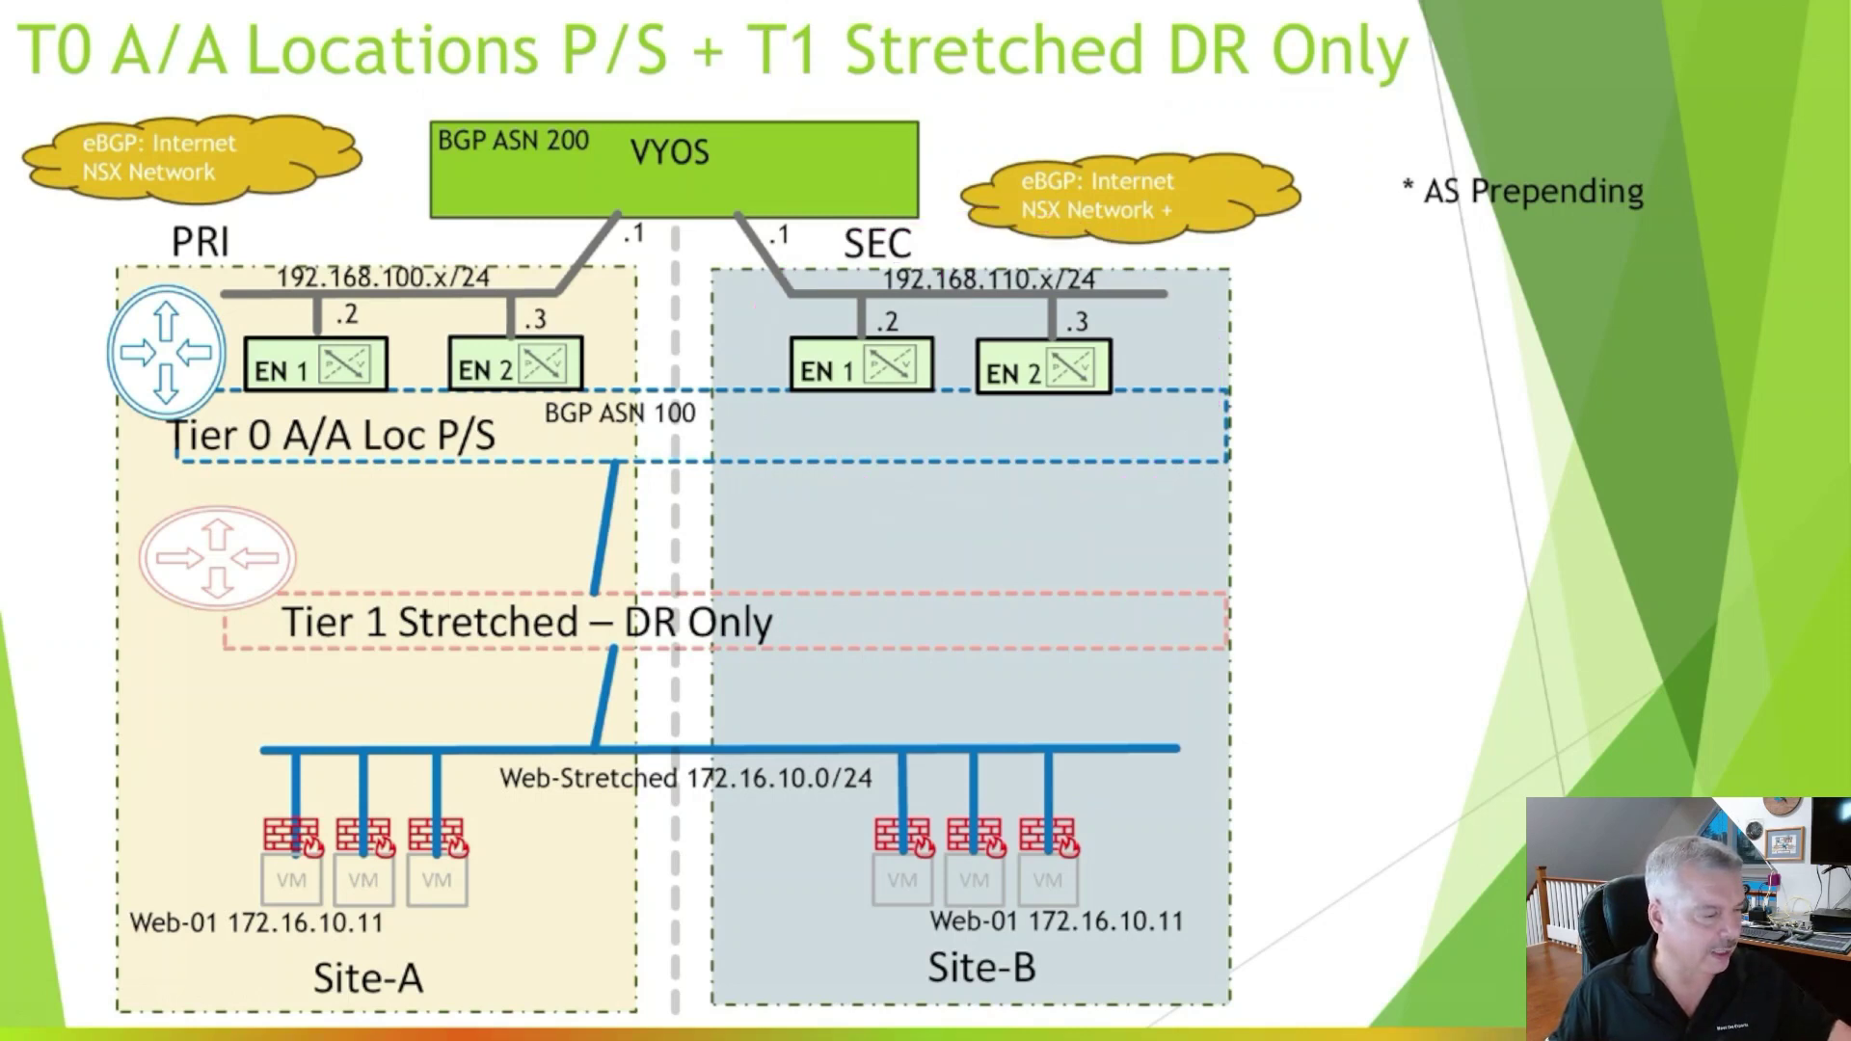
{"action": "mouse_move", "coordinate": [809, 18]}
{"action": "left_mouse_down"}
{"action": "mouse_move", "coordinate": [822, 120]}
{"action": "mouse_move", "coordinate": [868, 178]}
{"action": "left_mouse_up"}
{"action": "mouse_move", "coordinate": [863, 114]}
{"action": "left_mouse_down"}
{"action": "mouse_move", "coordinate": [877, 188]}
{"action": "mouse_move", "coordinate": [957, 210]}
{"action": "left_mouse_up"}
{"action": "left_click_drag", "start_coordinate": [937, 152], "coordinate": [902, 217]}
{"action": "mouse_move", "coordinate": [613, 8]}
{"action": "left_mouse_down"}
{"action": "mouse_move", "coordinate": [528, 252]}
{"action": "mouse_move", "coordinate": [552, 260]}
{"action": "left_mouse_up"}
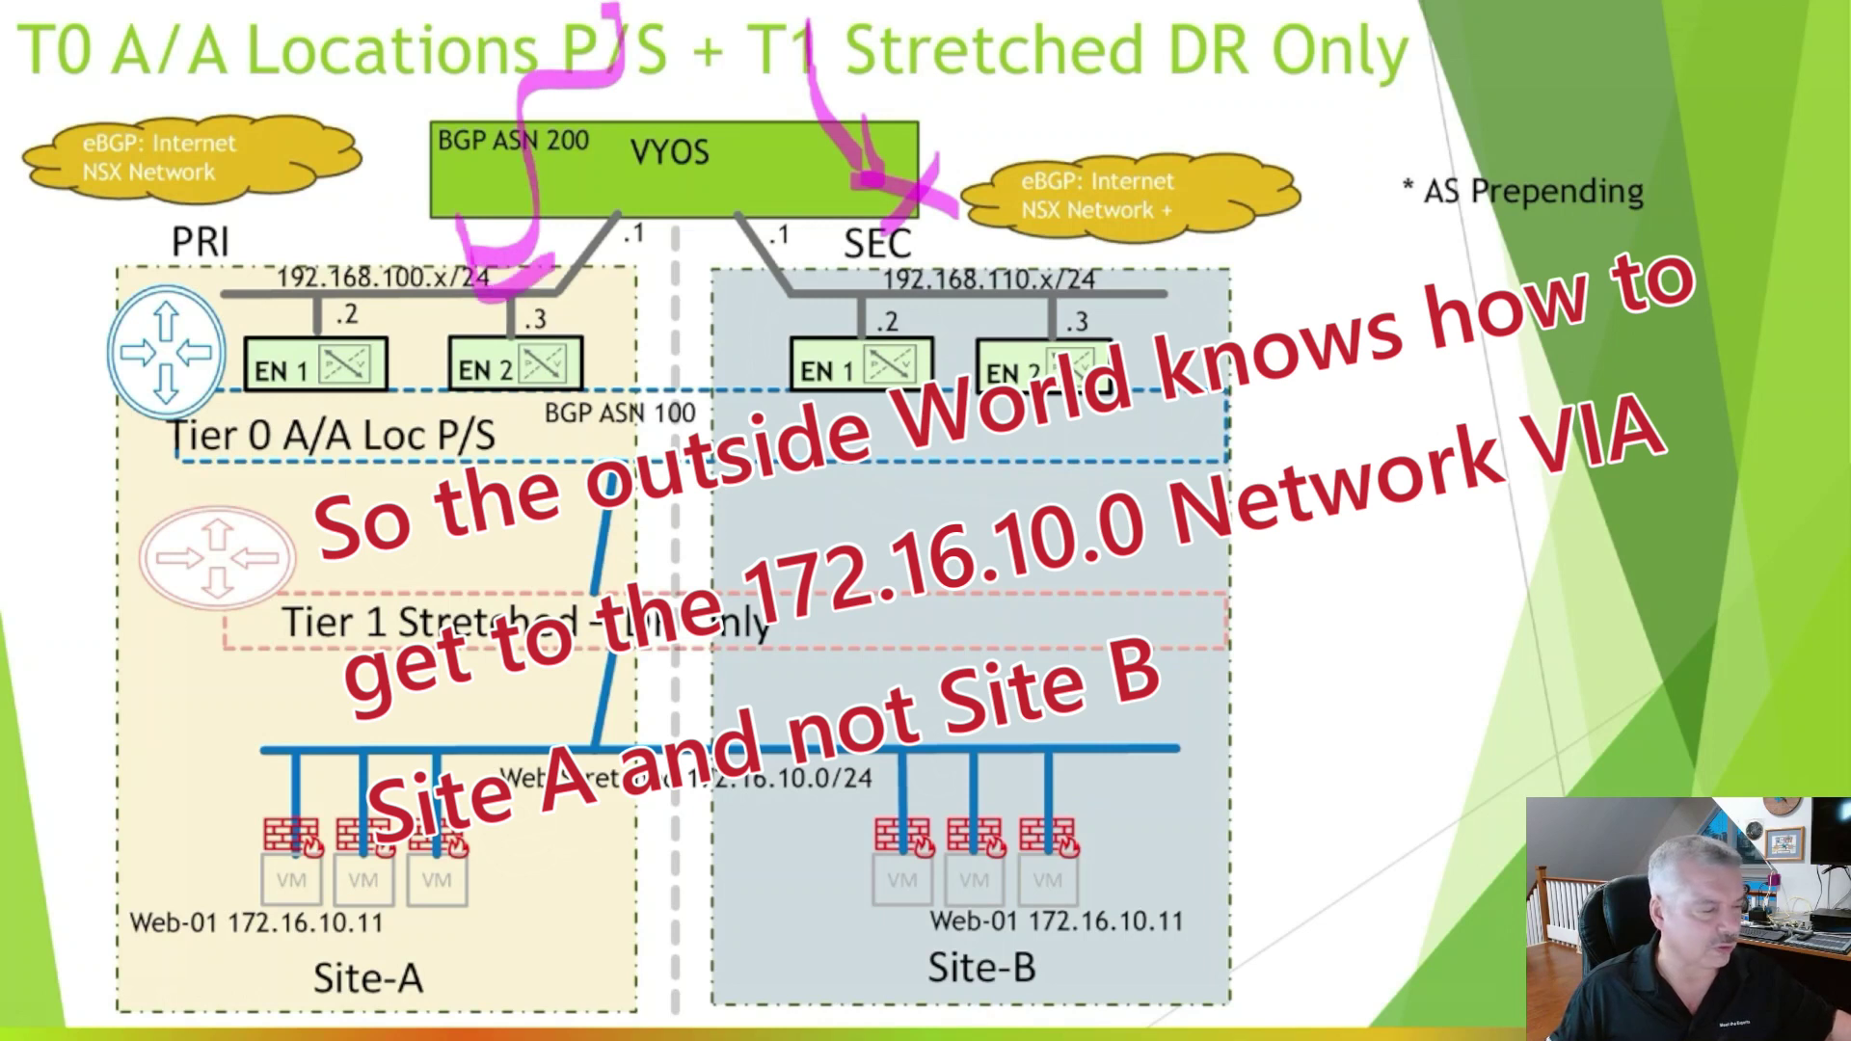
{"action": "left_click_drag", "start_coordinate": [379, 181], "coordinate": [360, 252]}
{"action": "left_click_drag", "start_coordinate": [324, 224], "coordinate": [393, 282]}
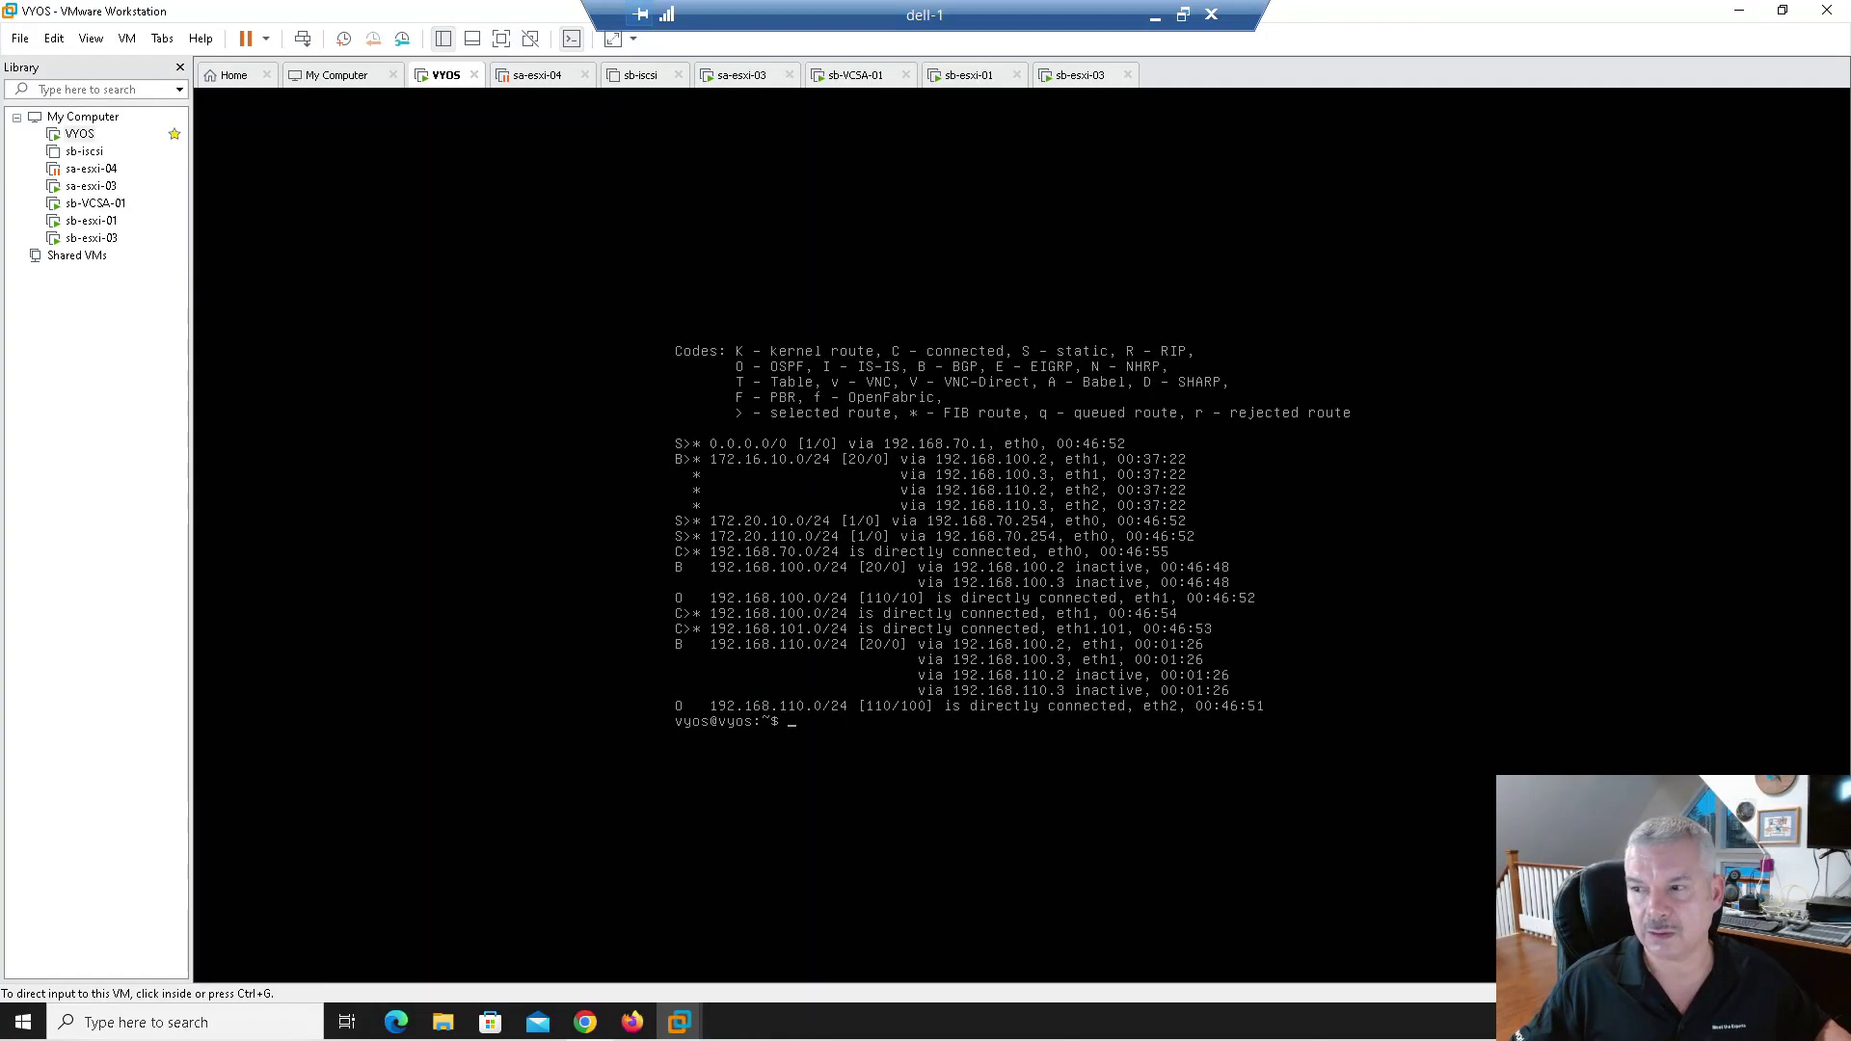
{"action": "left_click", "coordinate": [633, 1024]}
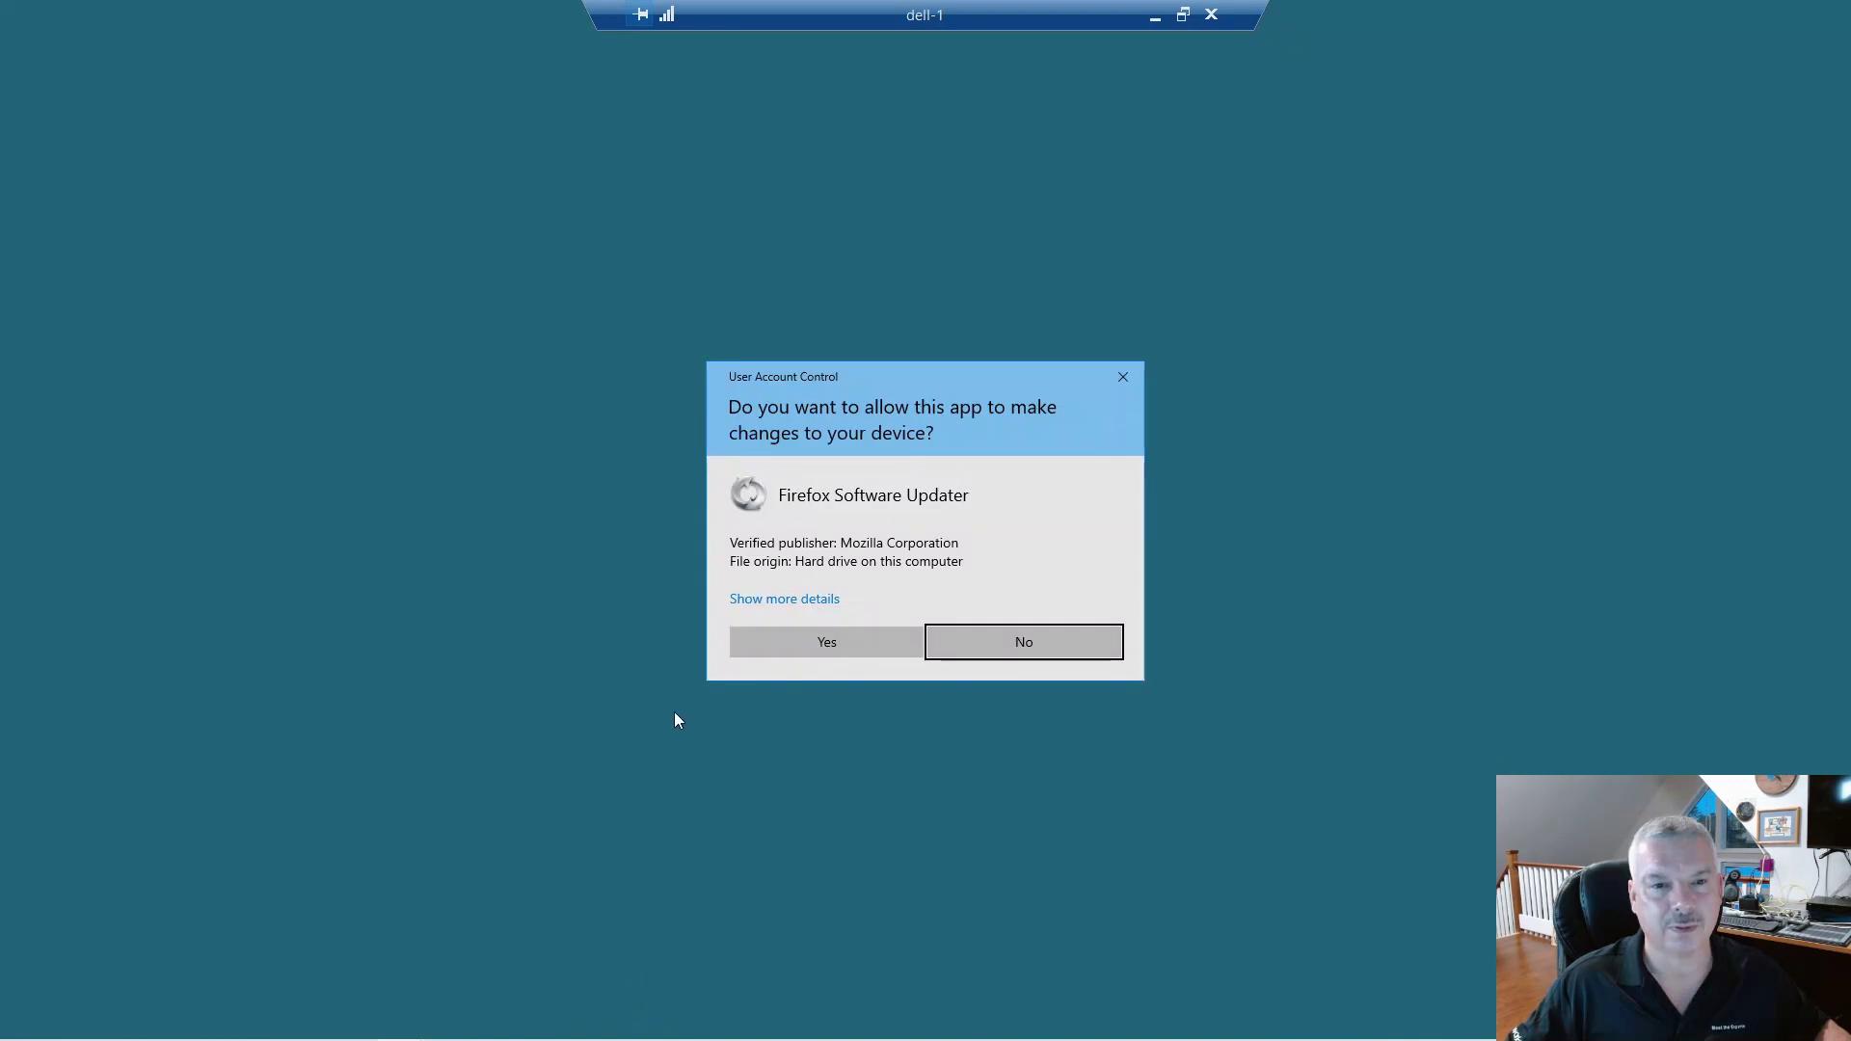
{"action": "left_click", "coordinate": [947, 649]}
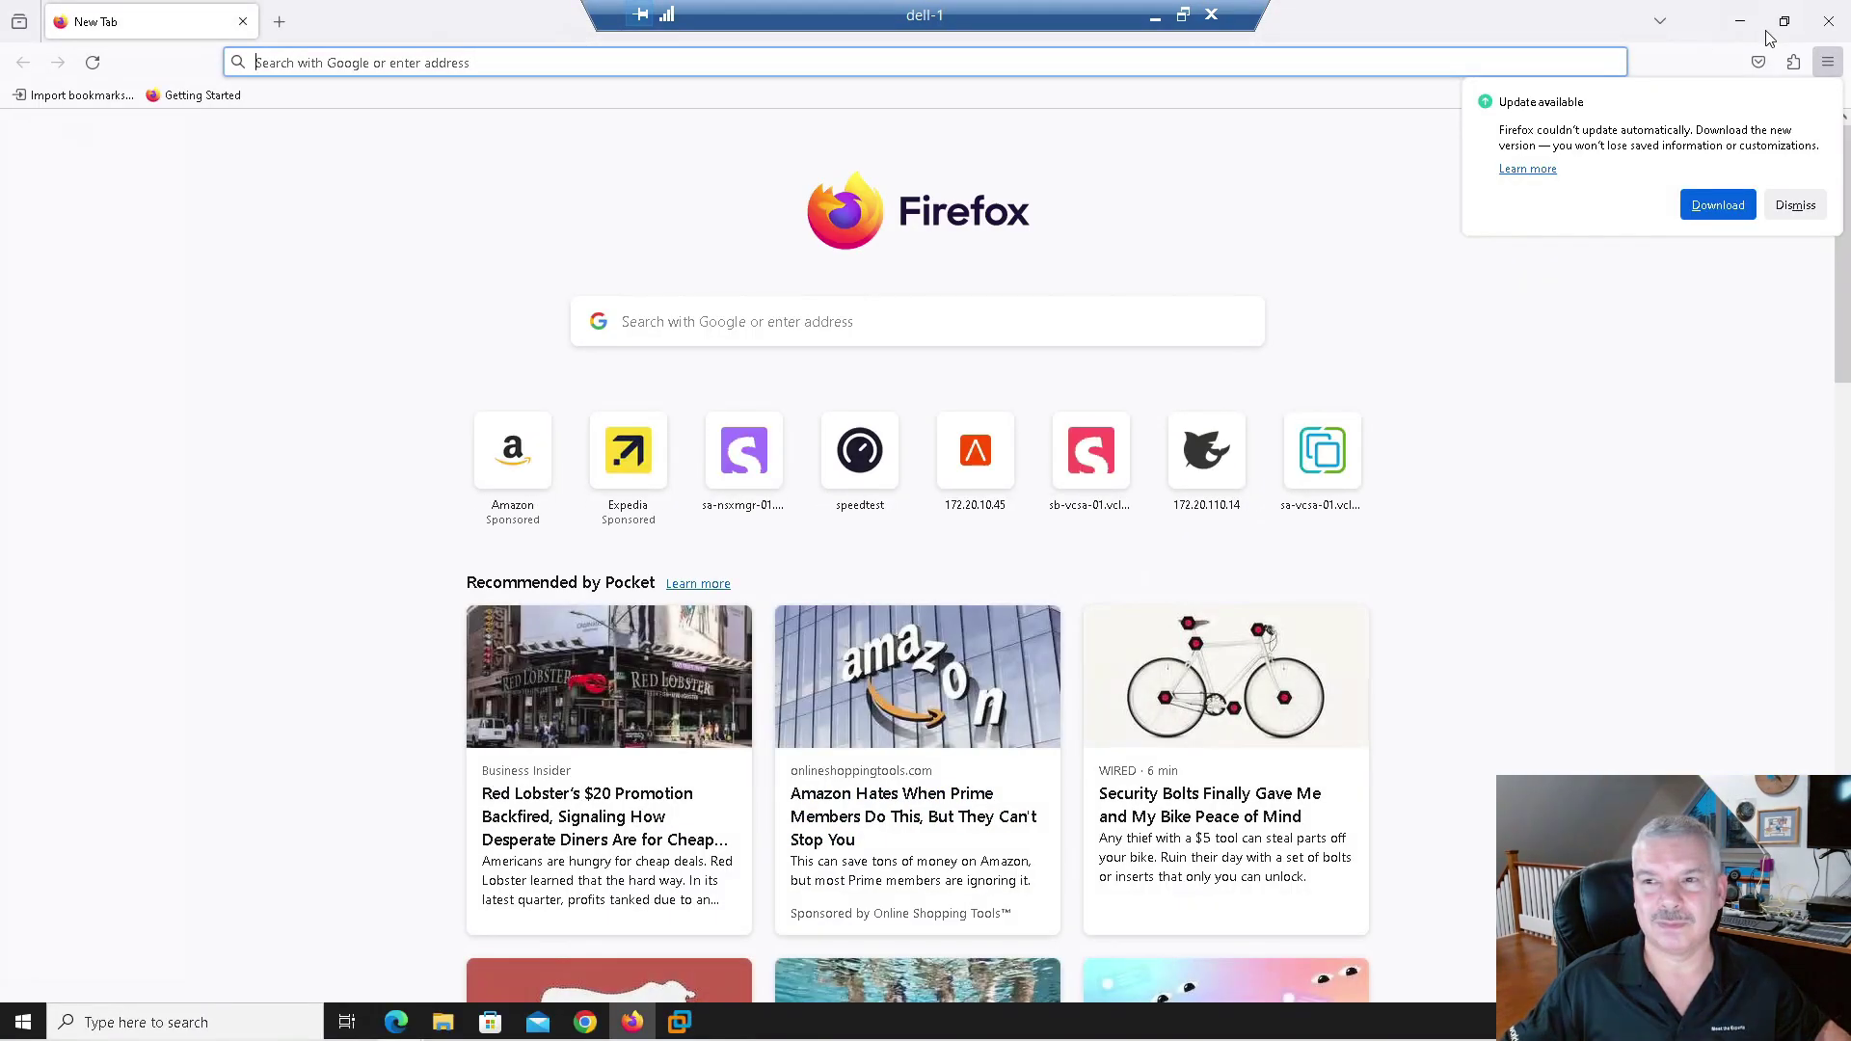
{"action": "left_click", "coordinate": [1827, 29]}
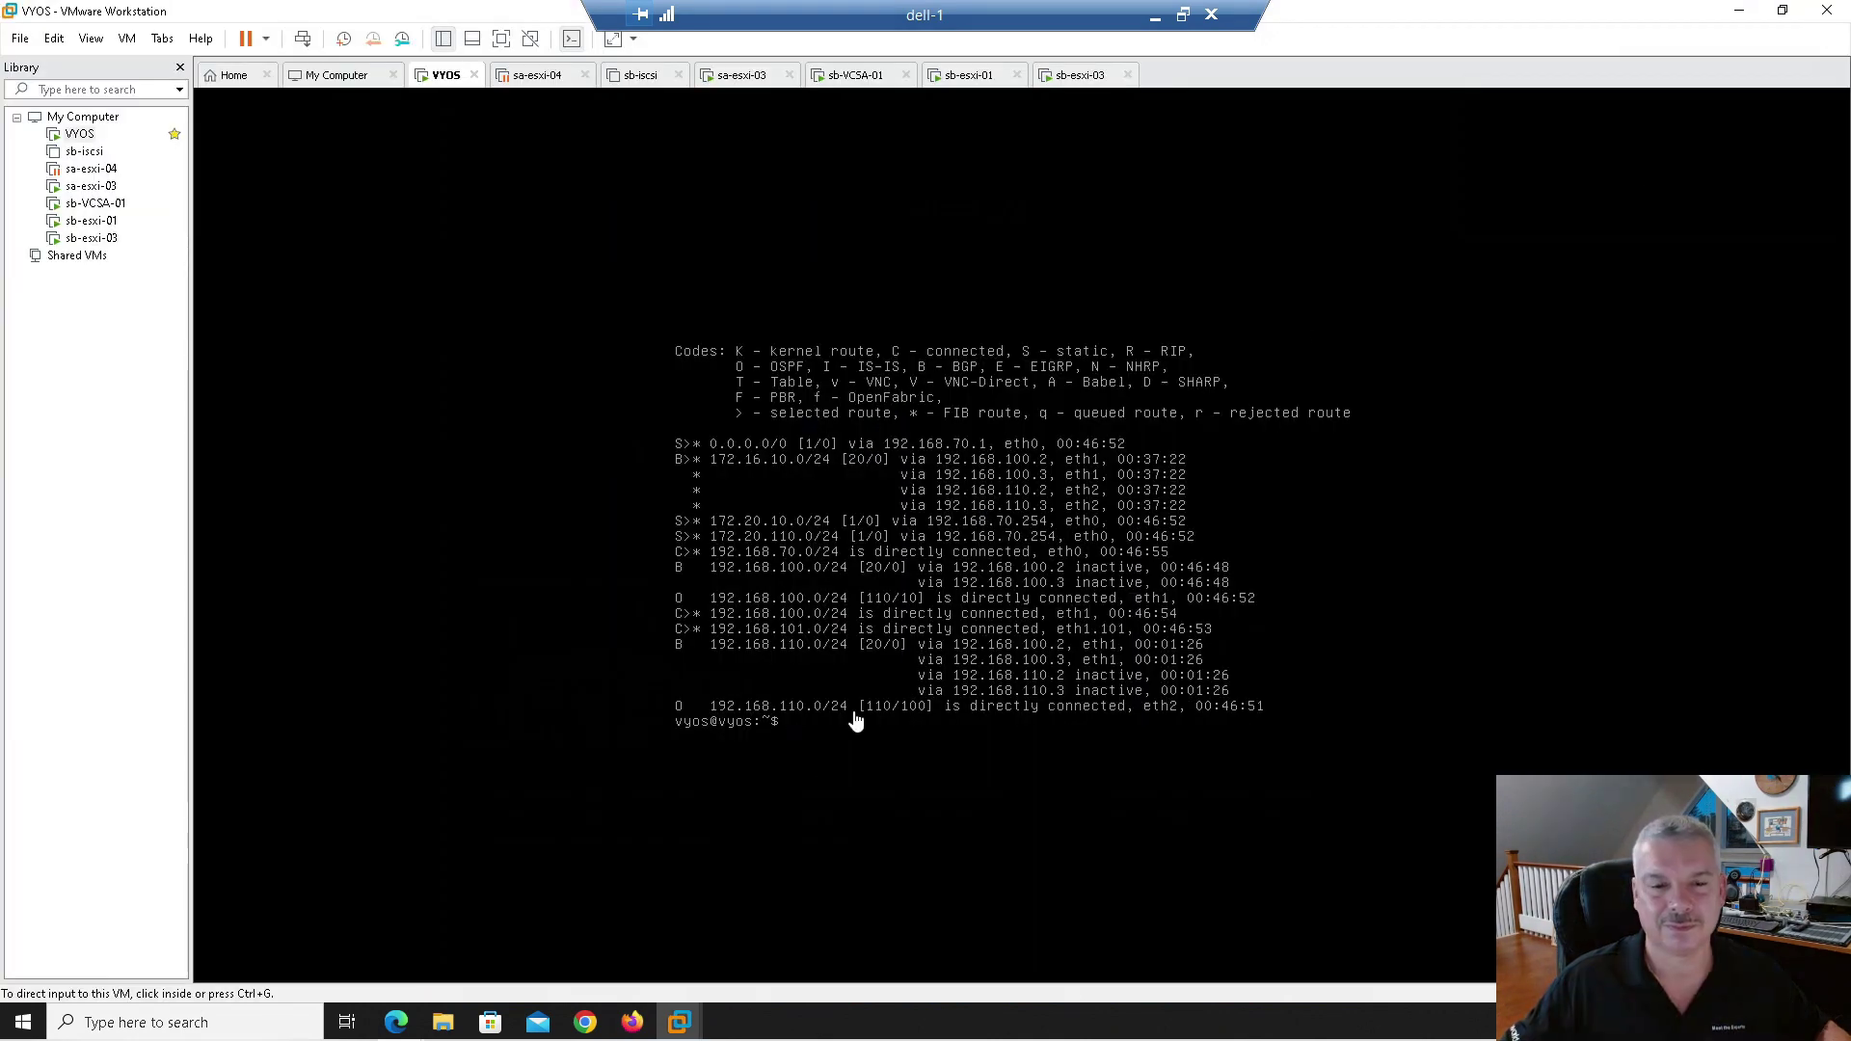
Step: Switch to the dell-02 remote desktop session and bring up NSX Global Manager in Firefox
{"action": "left_click", "coordinate": [1183, 14]}
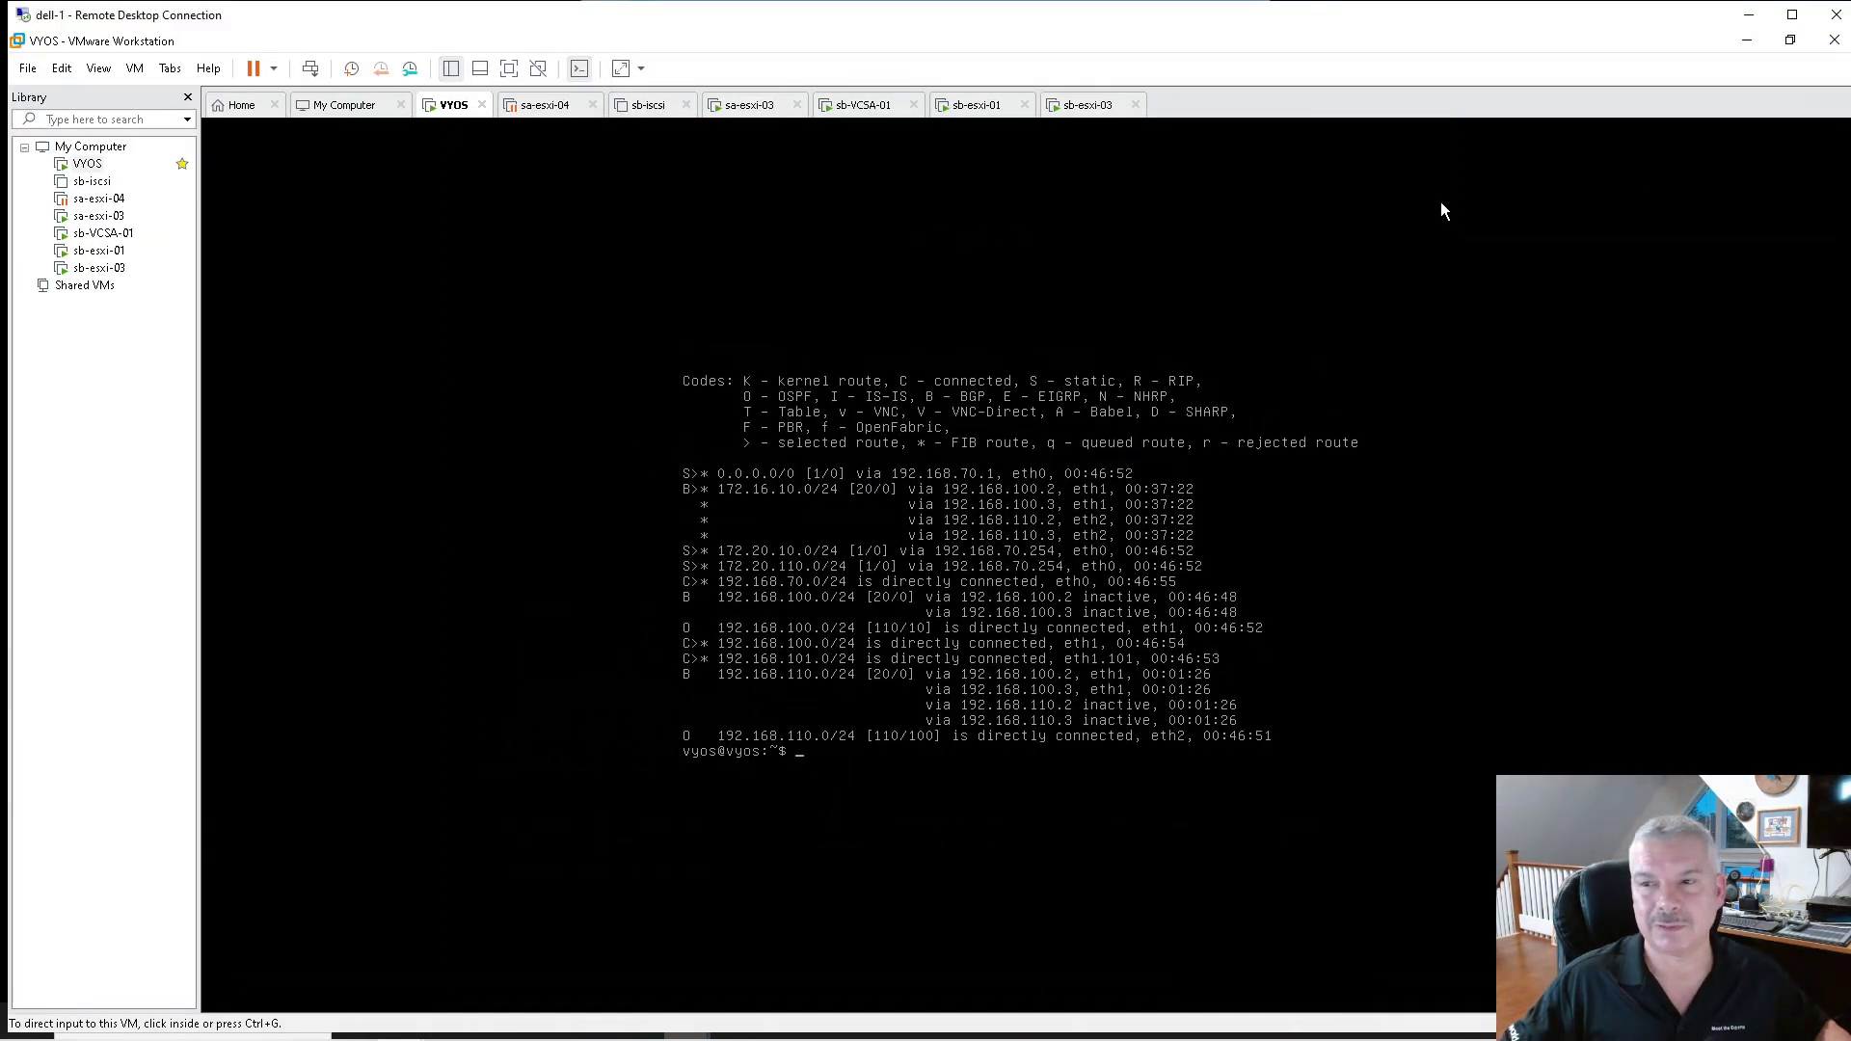
{"action": "key", "text": "alt+Tab"}
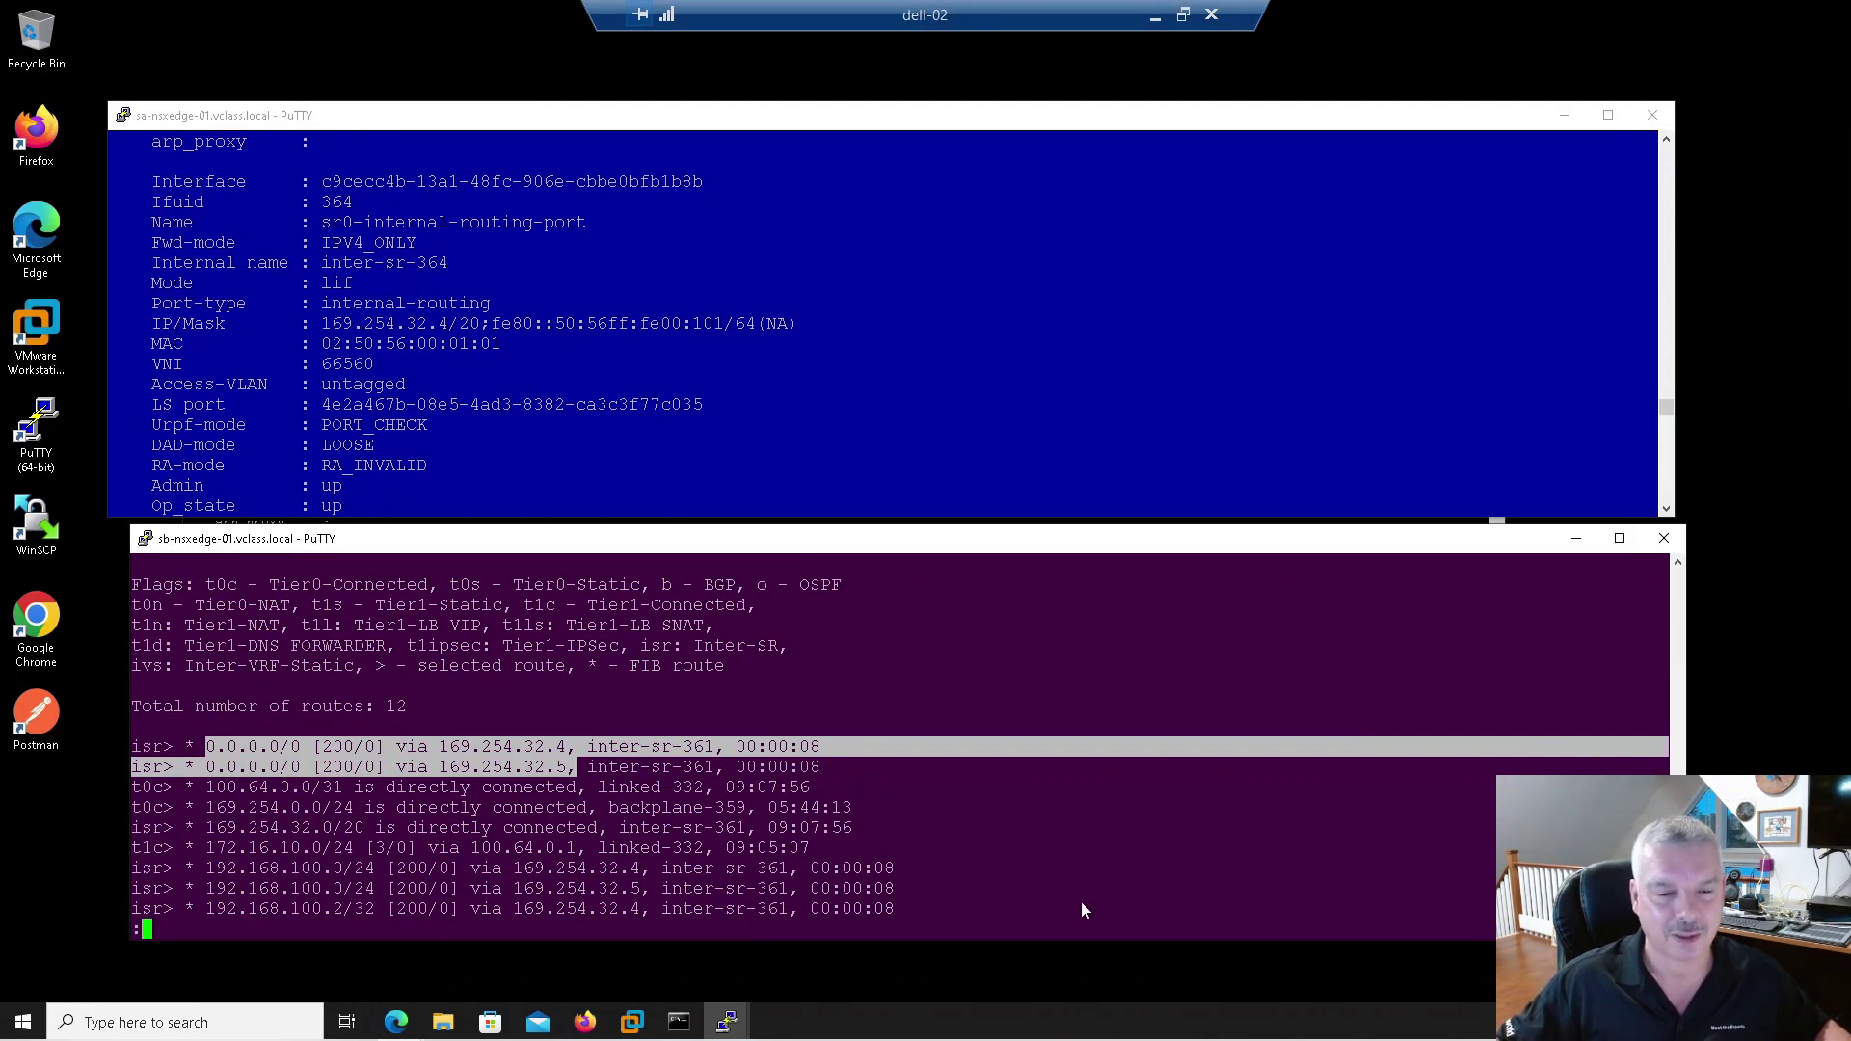
{"action": "left_click", "coordinate": [585, 1022]}
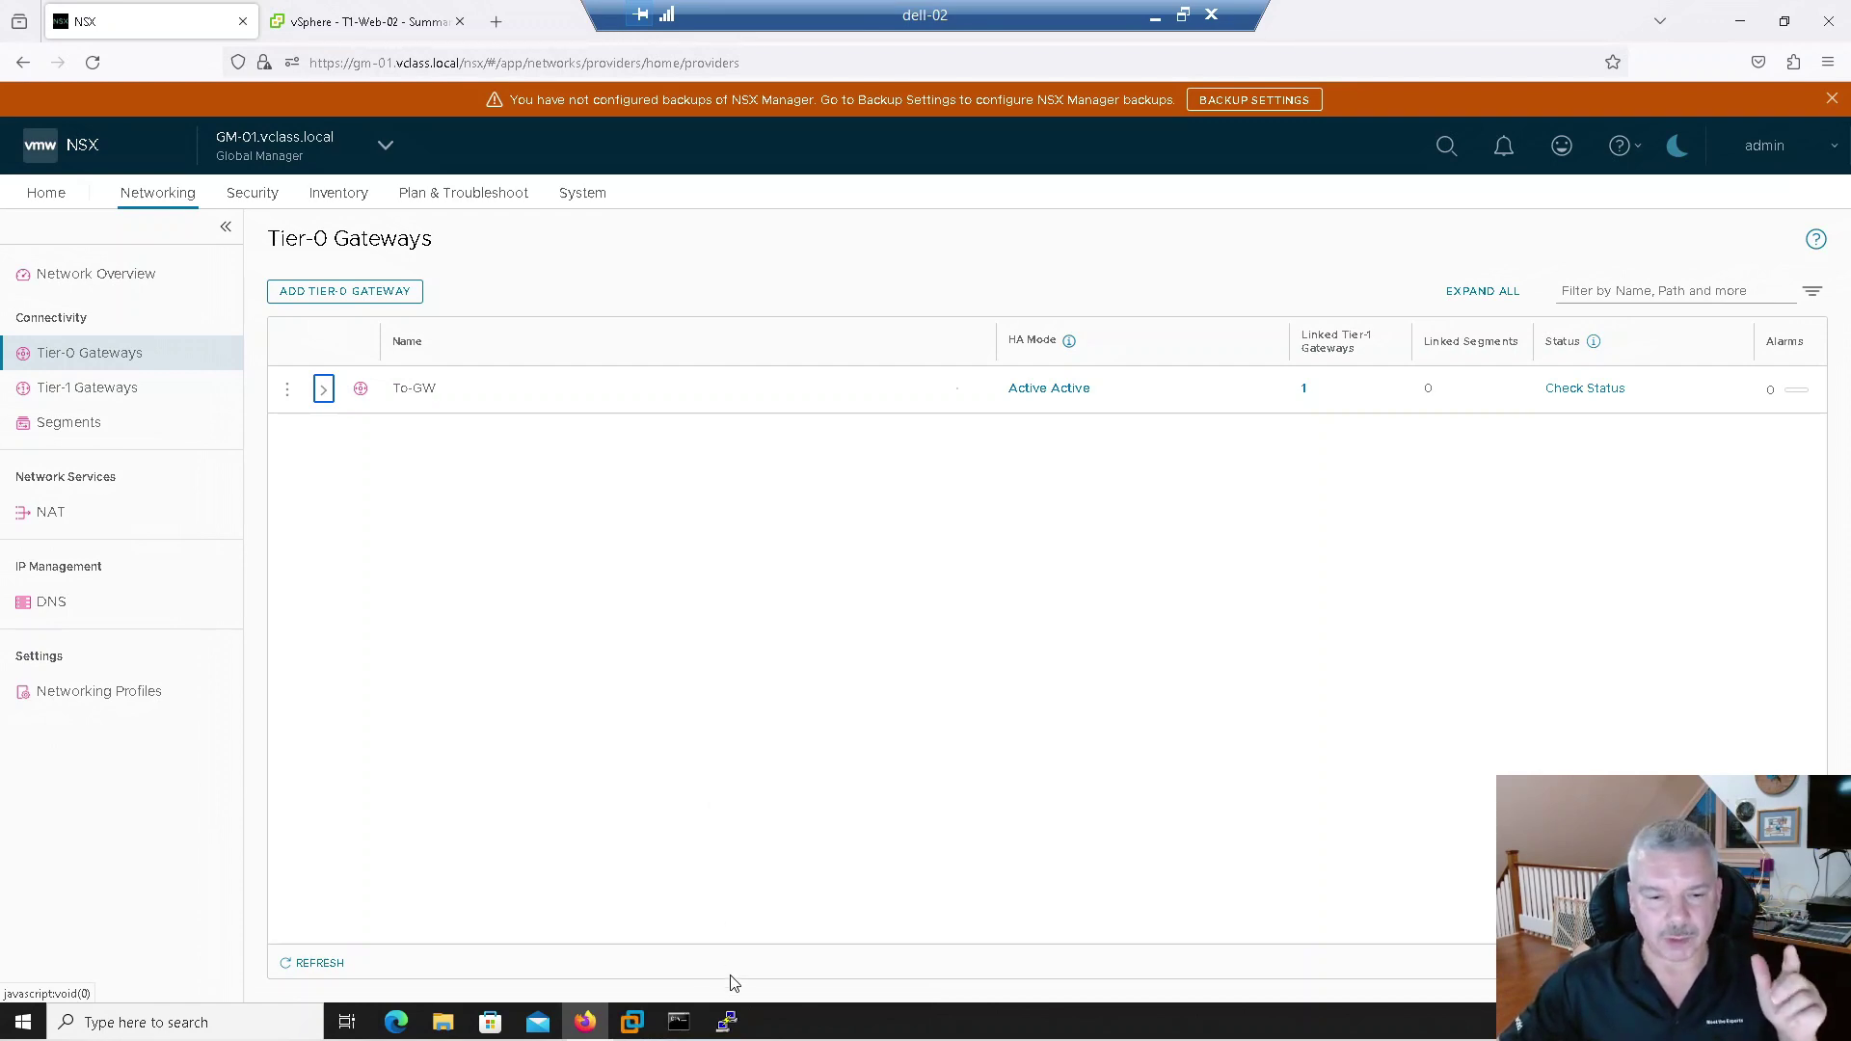
Step: Examine the two 0.0.0.0/0 default routes in the sb-nsxedge-01 PuTTY session
{"action": "mouse_move", "coordinate": [737, 1032]}
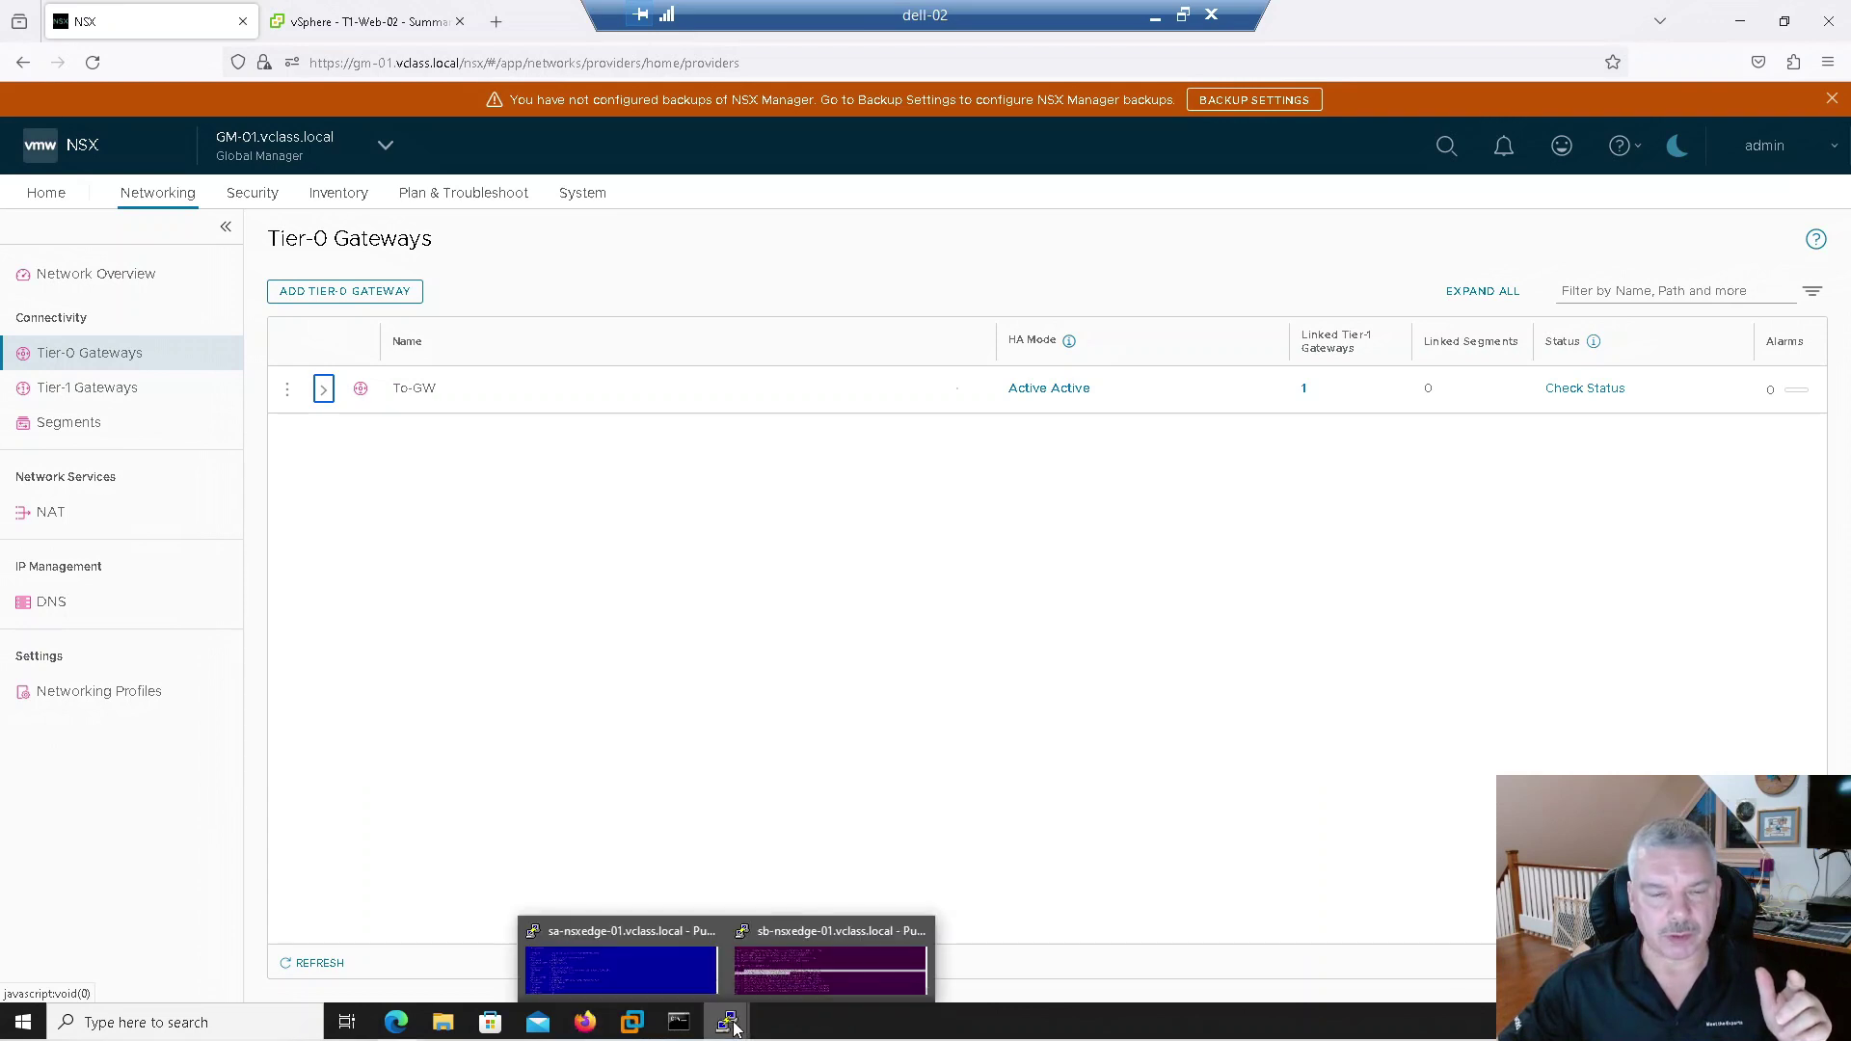
{"action": "left_click", "coordinate": [771, 981]}
{"action": "left_click", "coordinate": [315, 808]}
{"action": "left_click_drag", "start_coordinate": [177, 750], "coordinate": [573, 768]}
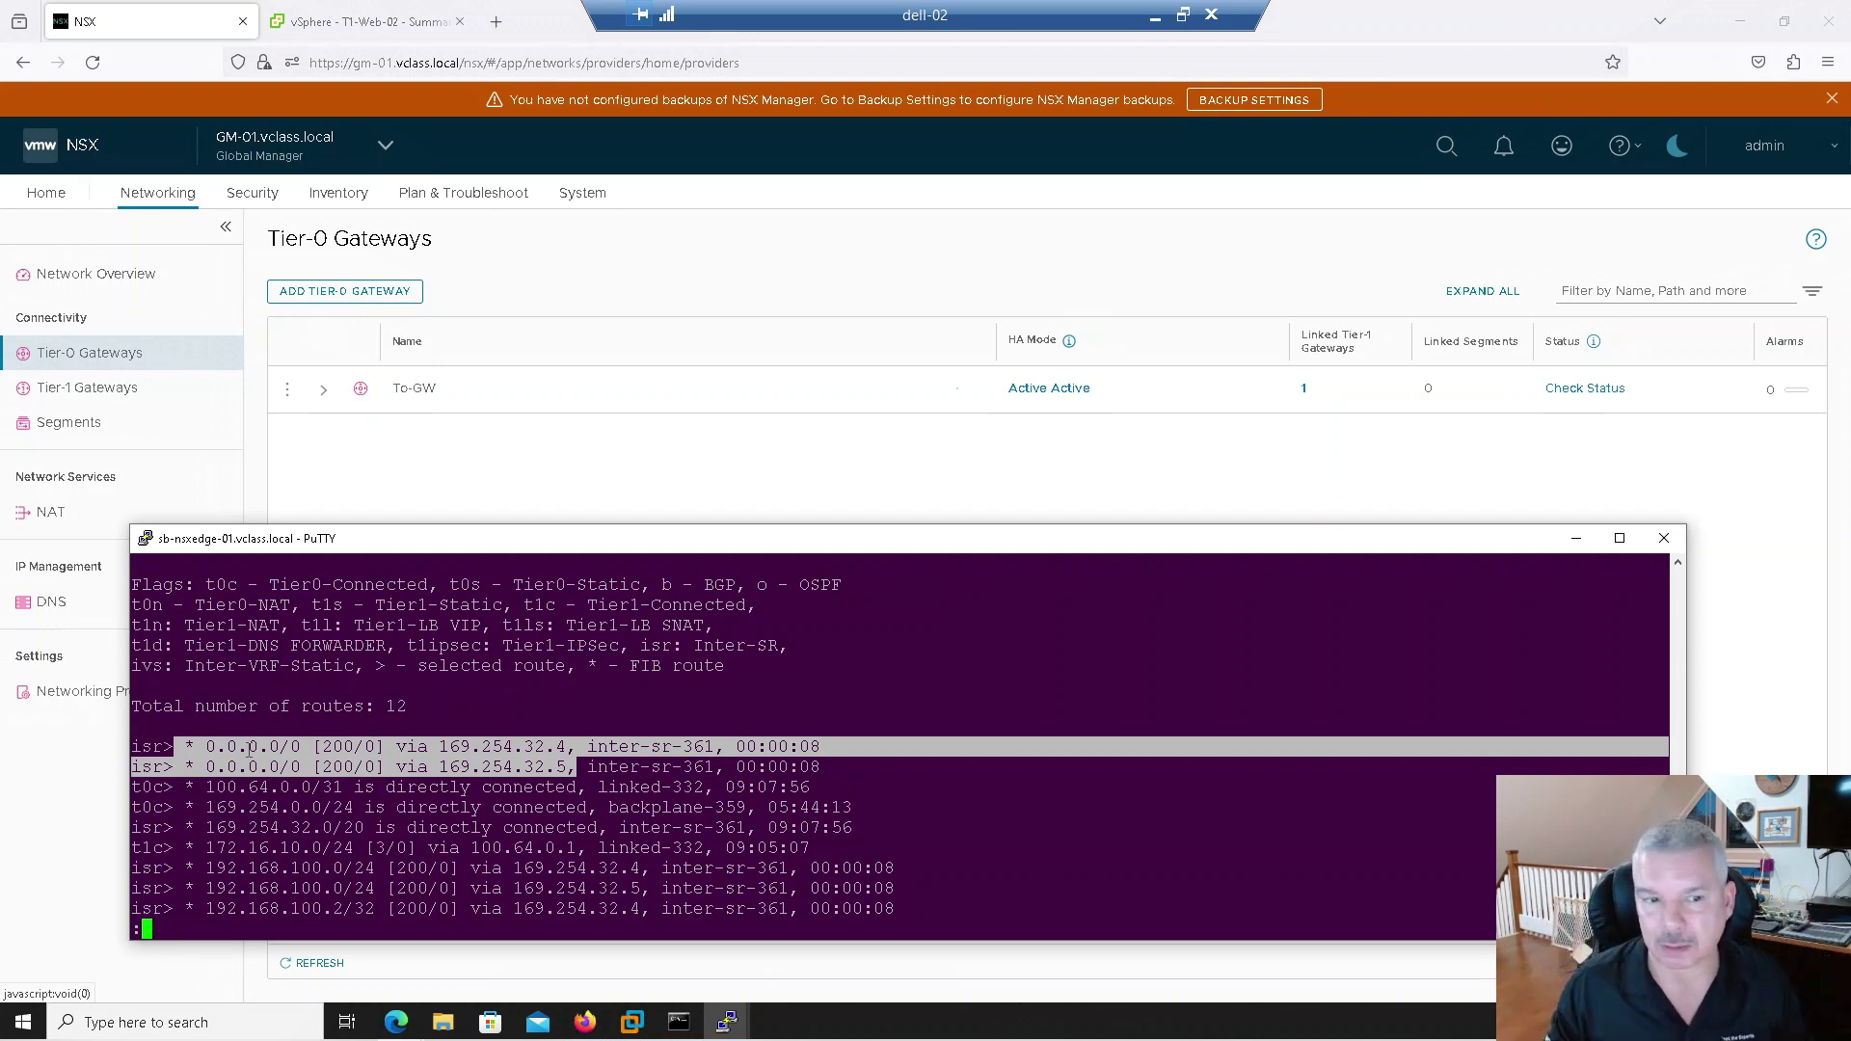
Step: Return to NSX, edit the To-GW Tier-0 gateway and open its IP prefix lists
{"action": "left_click", "coordinate": [793, 442]}
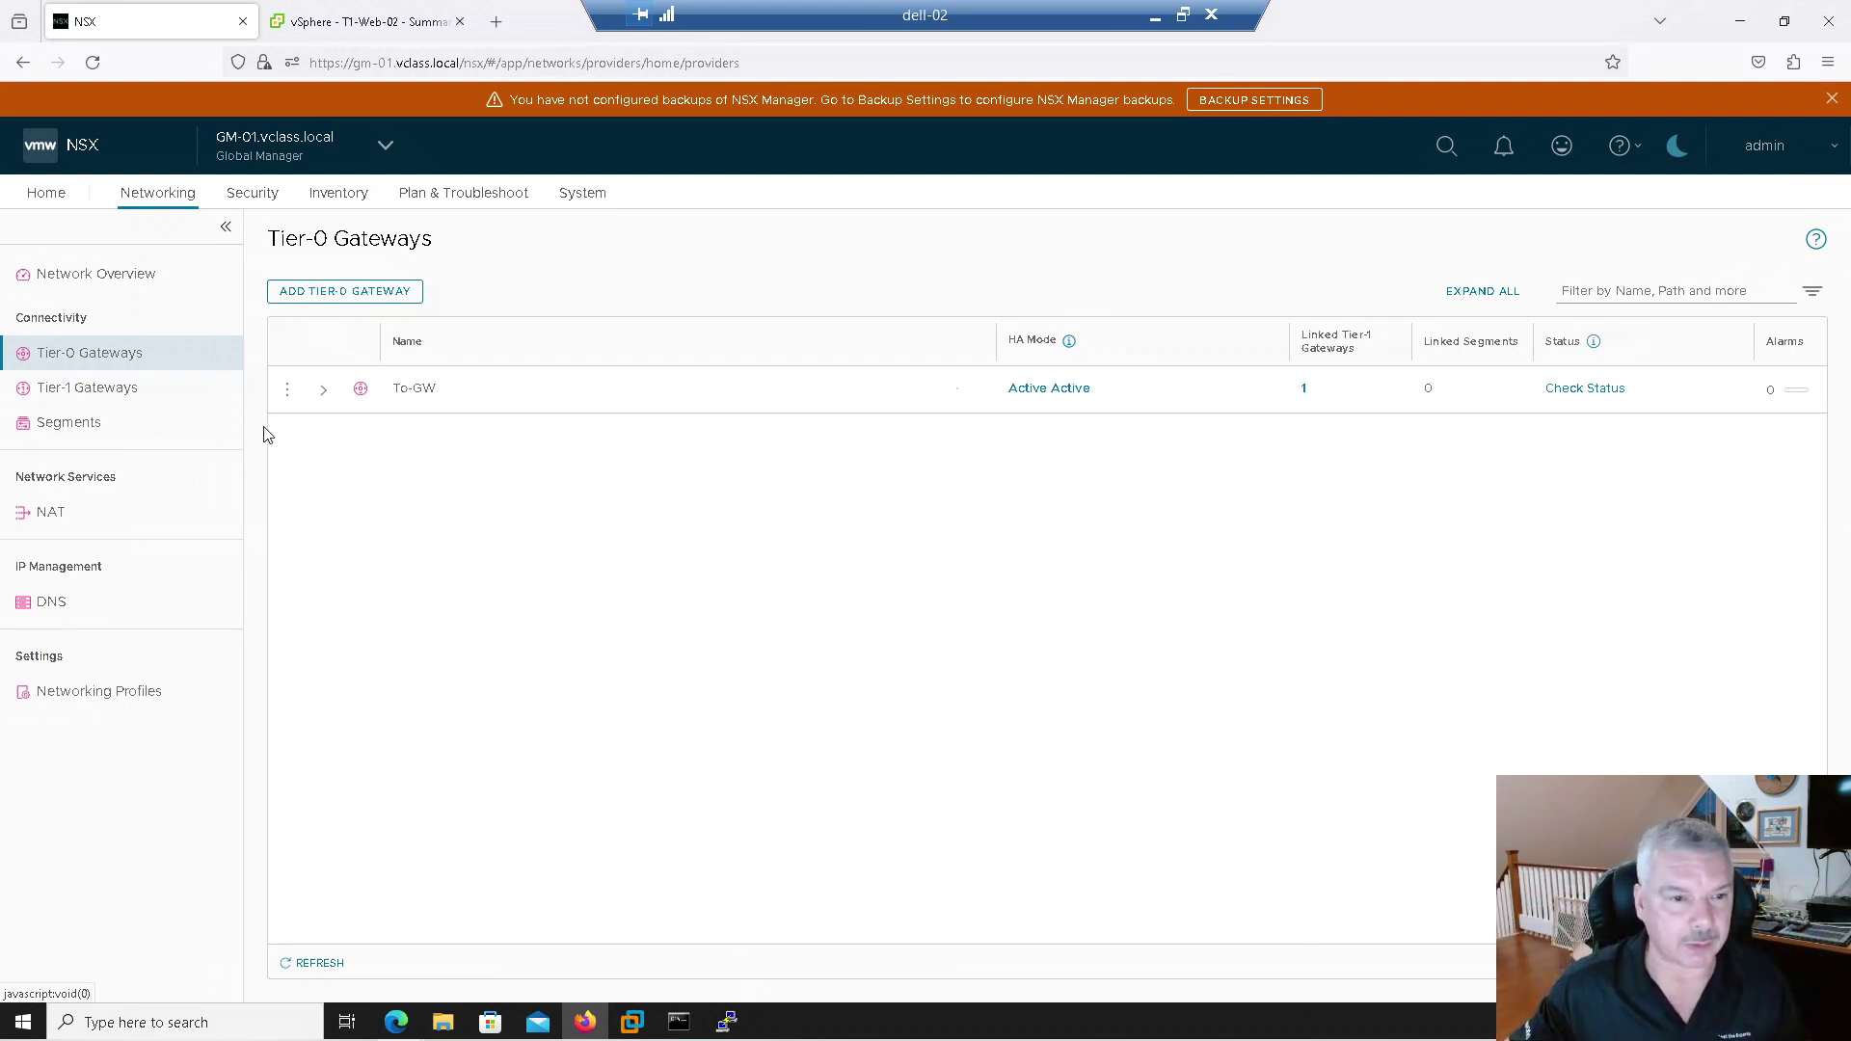
{"action": "left_click", "coordinate": [286, 391]}
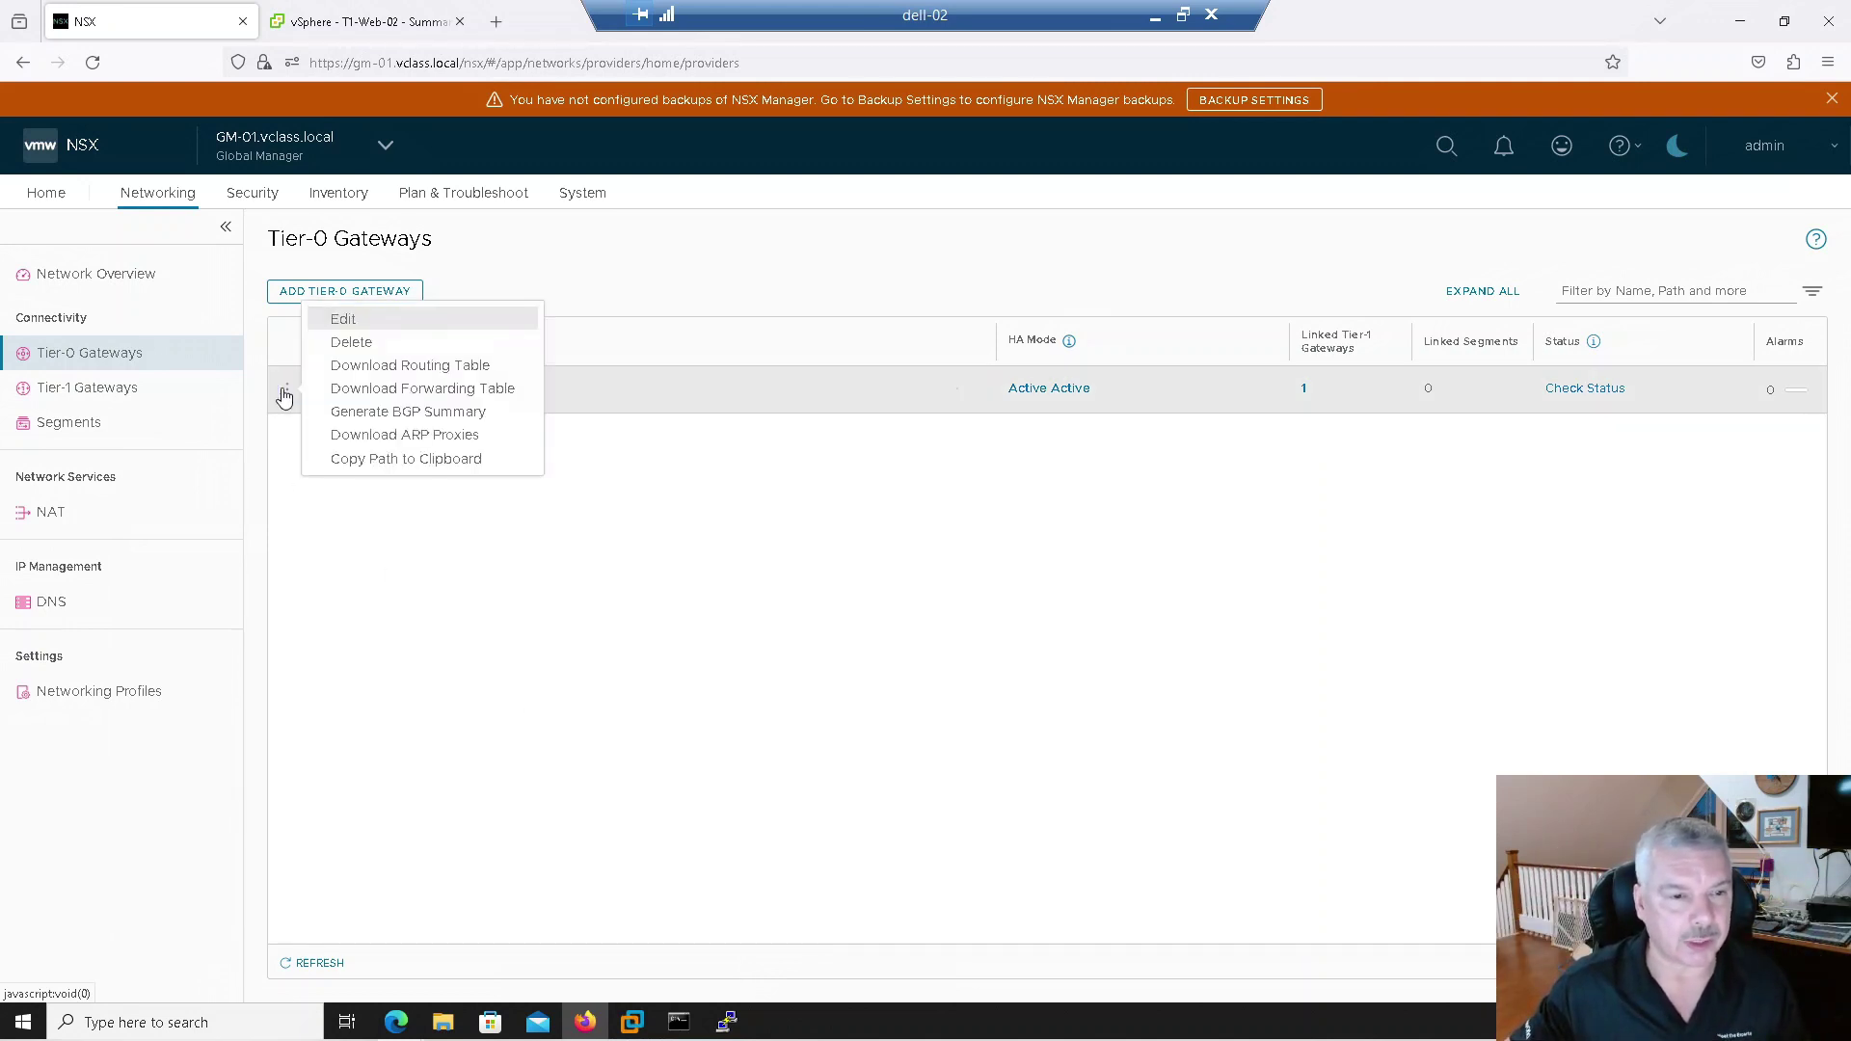
{"action": "left_click", "coordinate": [326, 326]}
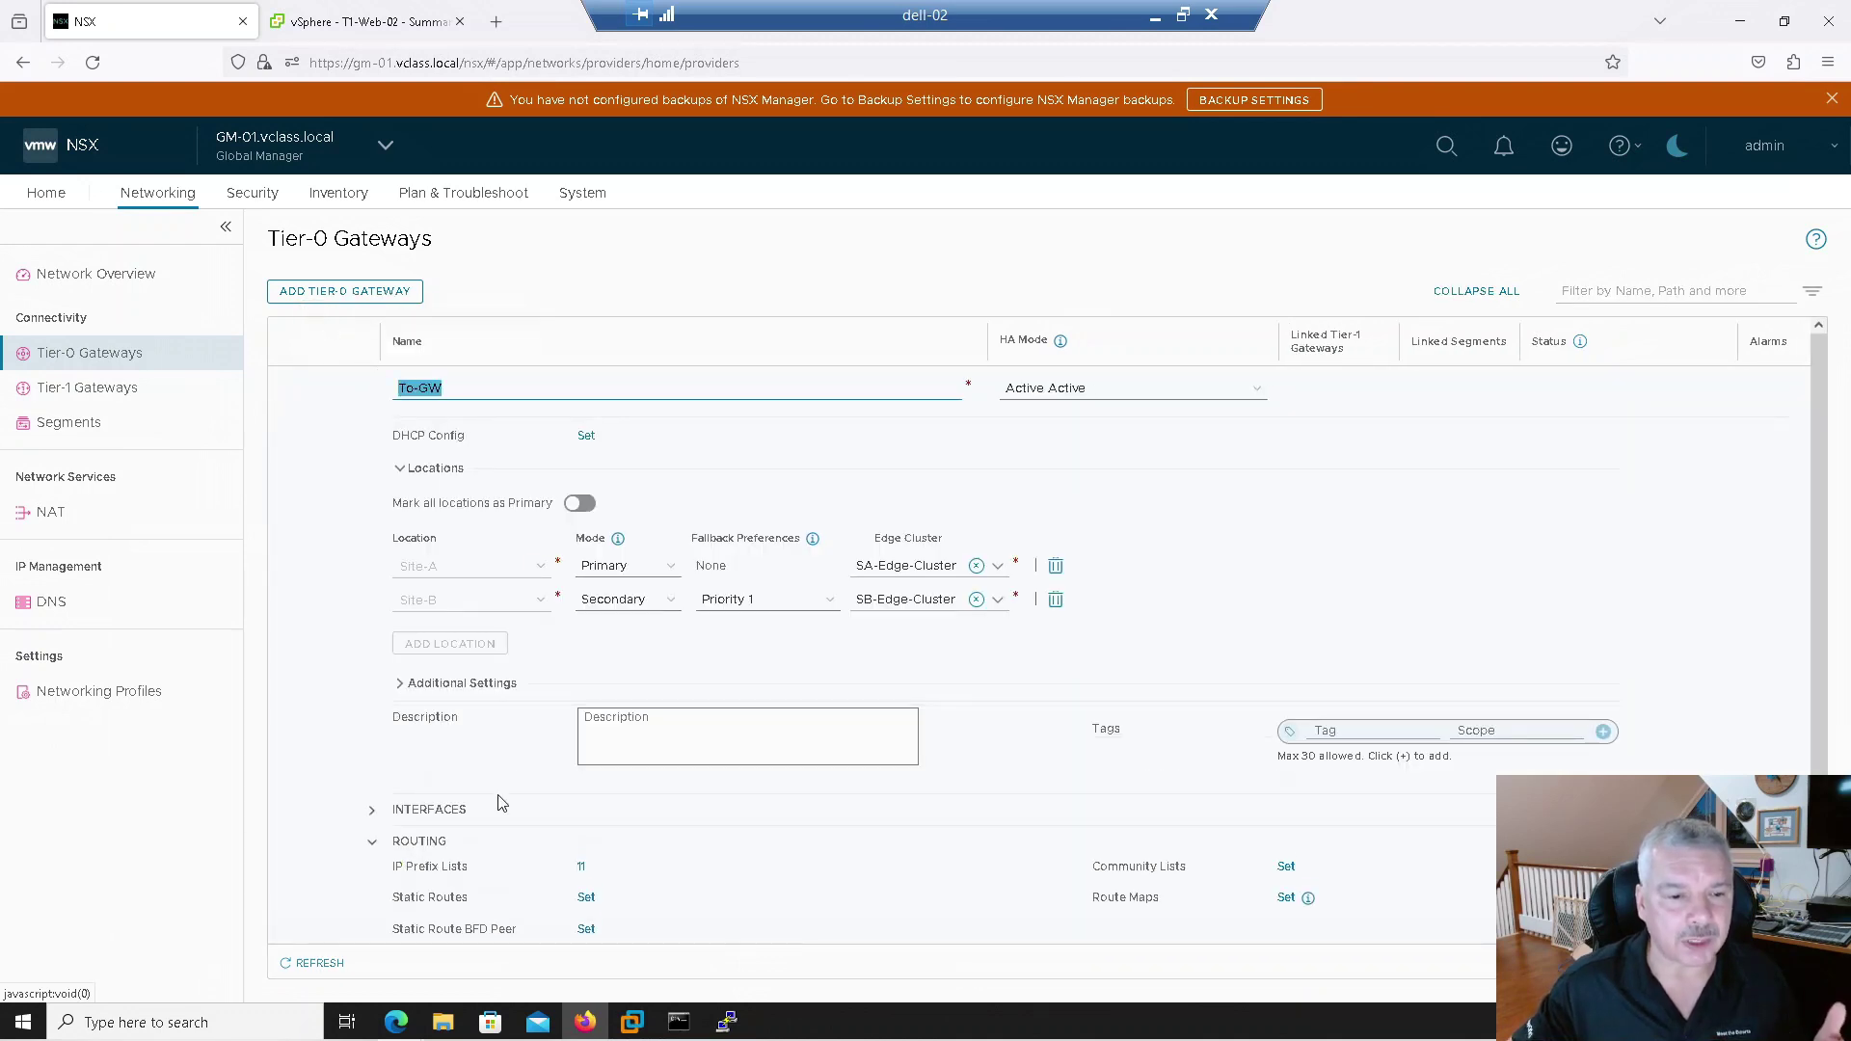
{"action": "scroll", "coordinate": [490, 822], "scroll_direction": "down", "scroll_amount": 1}
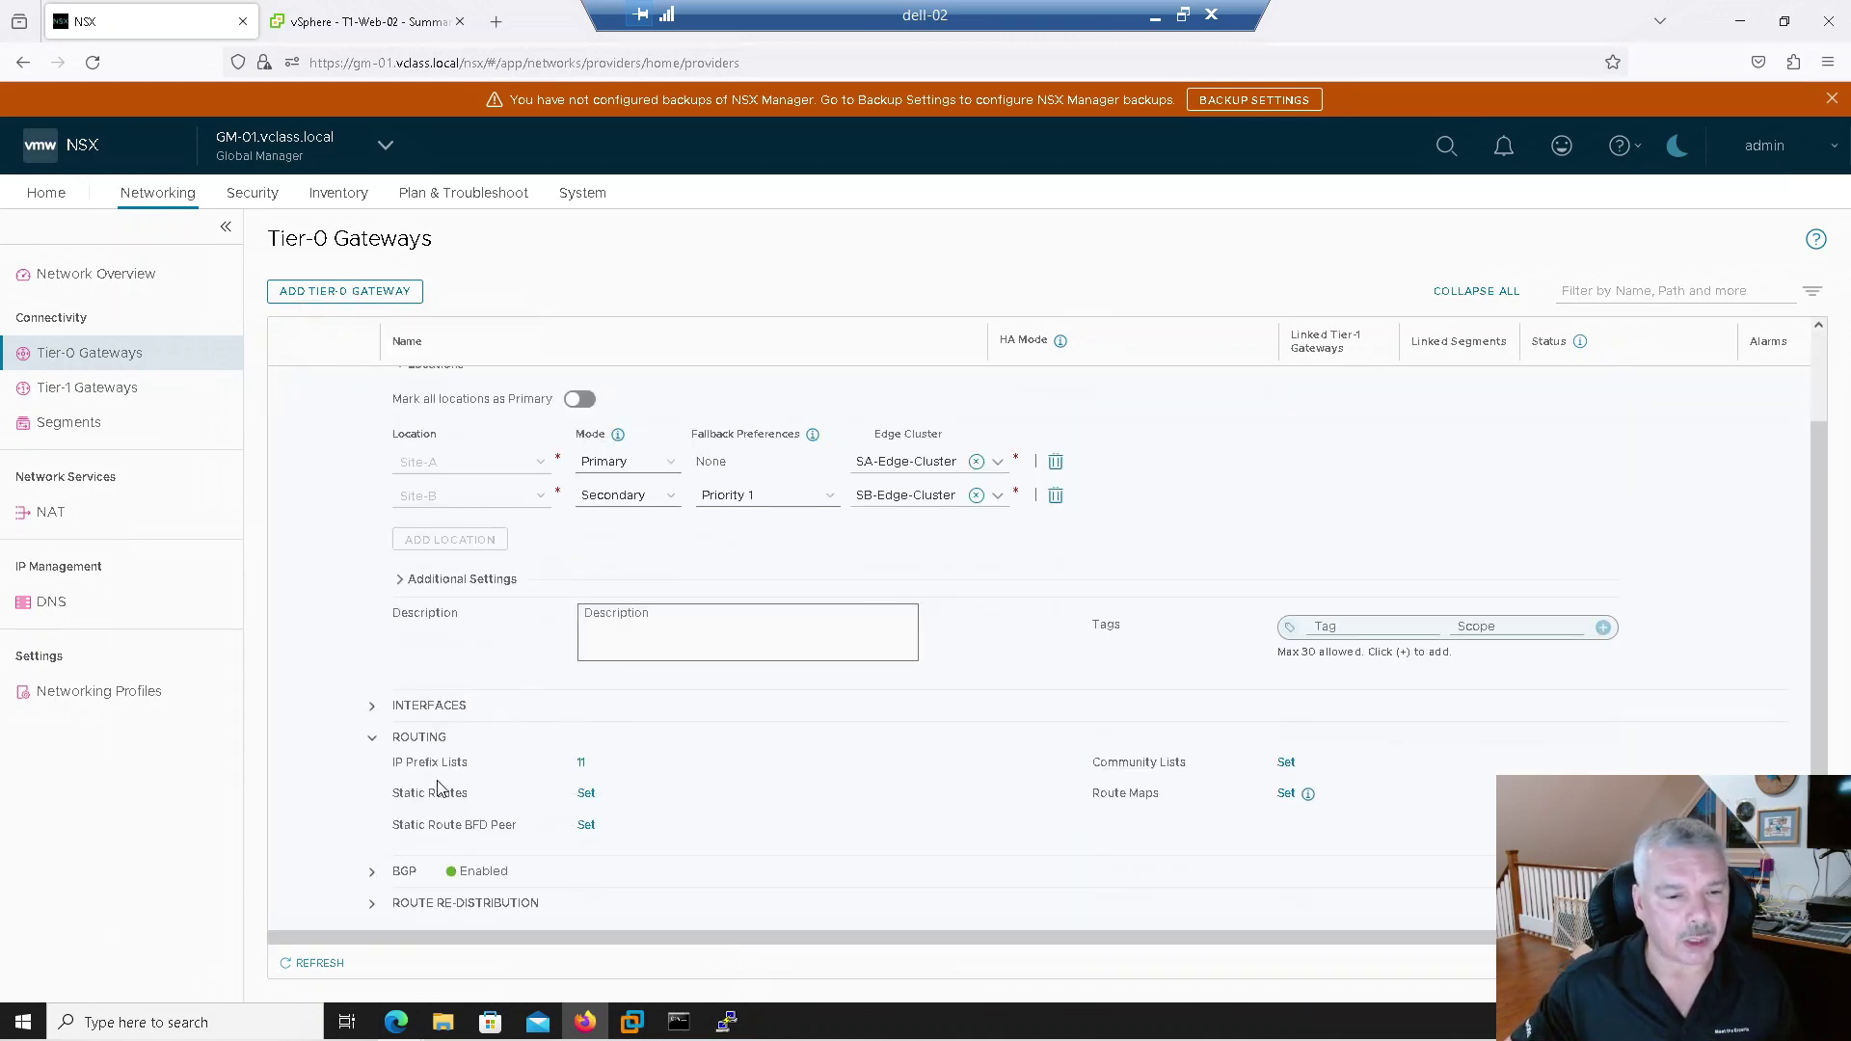
{"action": "left_click", "coordinate": [580, 762]}
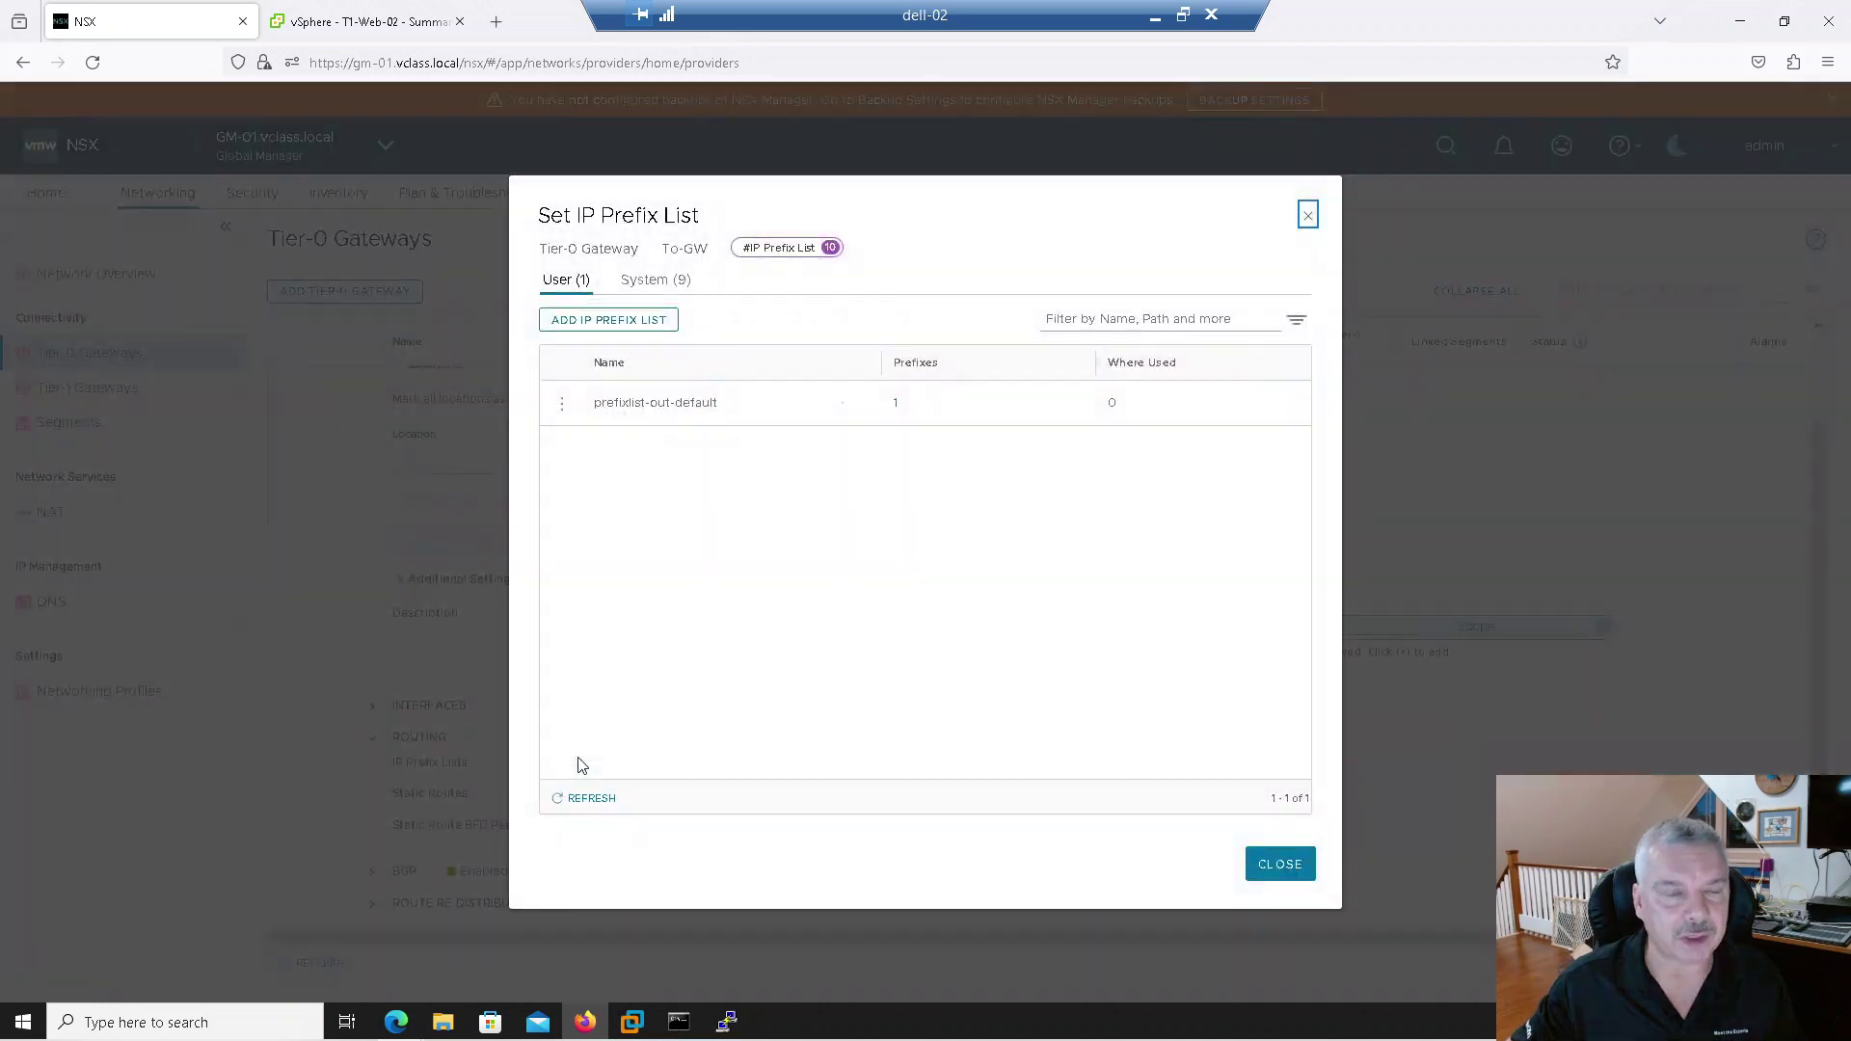
Step: Add a new IP prefix list named ANy-Prefic
{"action": "left_click", "coordinate": [583, 323]}
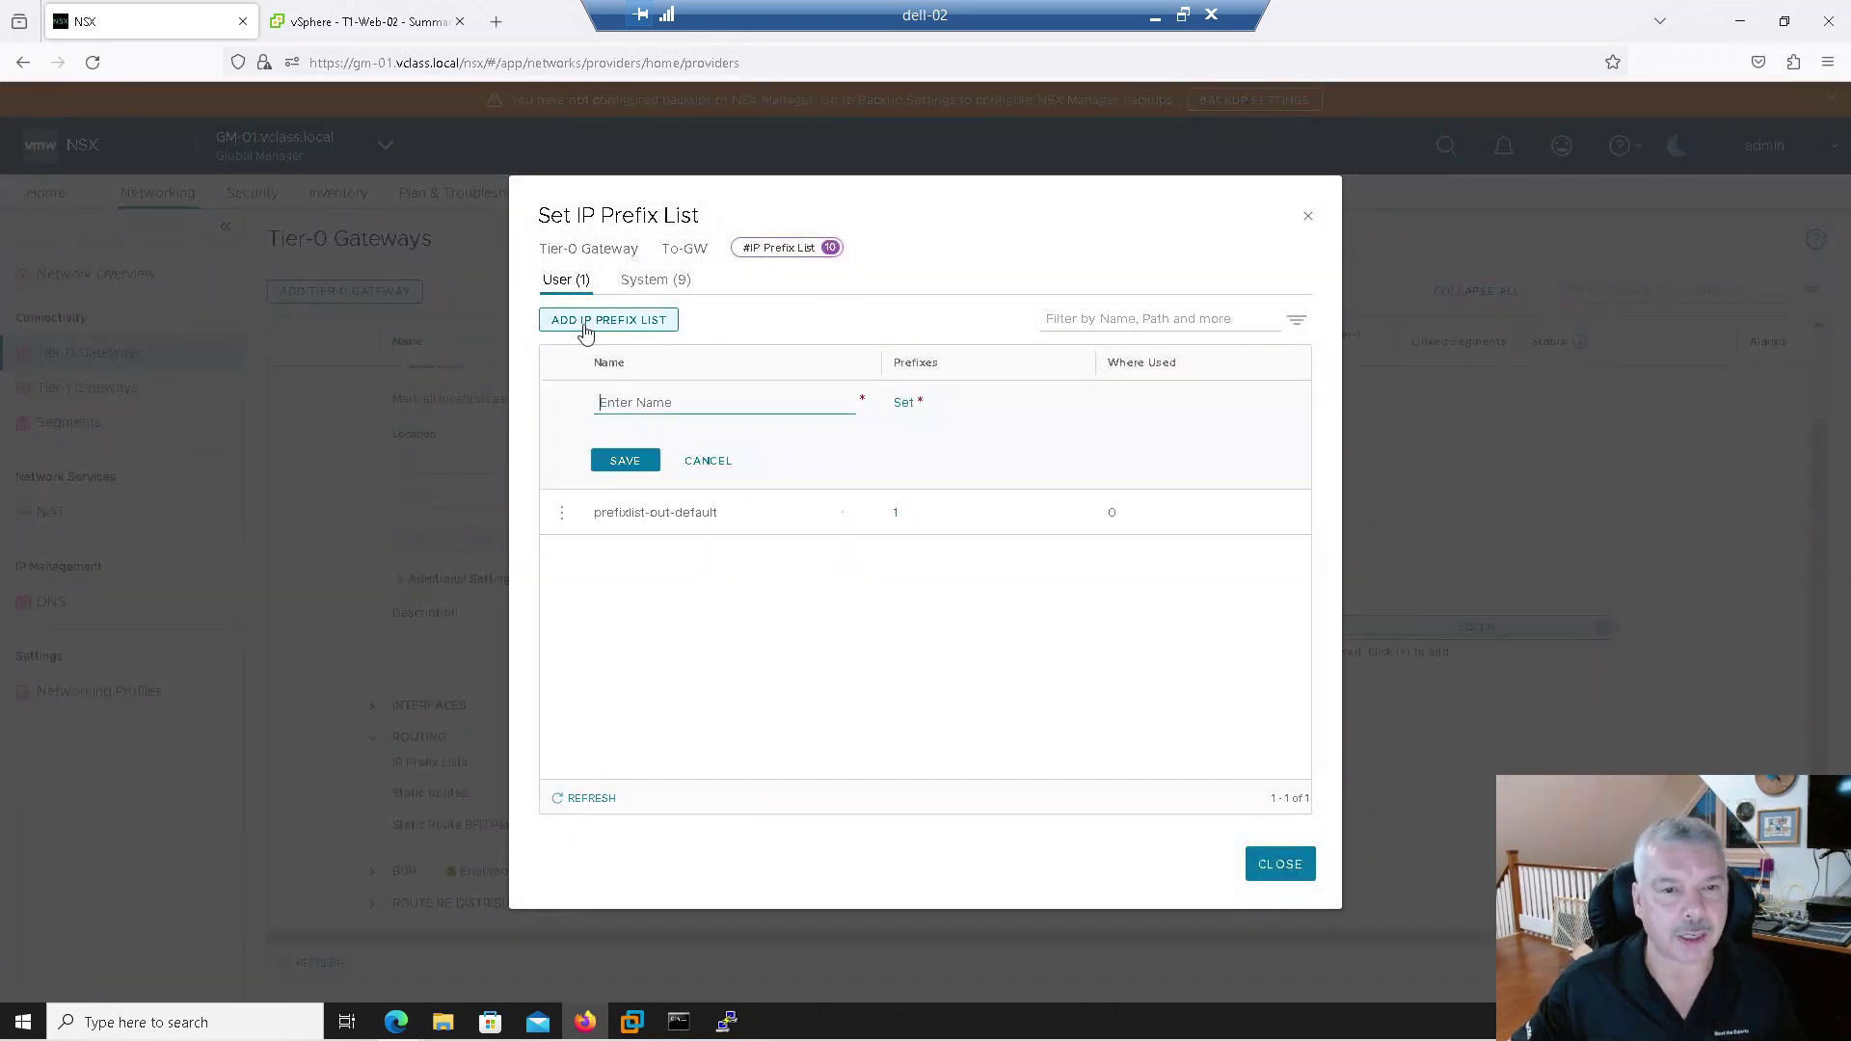
{"action": "left_click", "coordinate": [620, 403]}
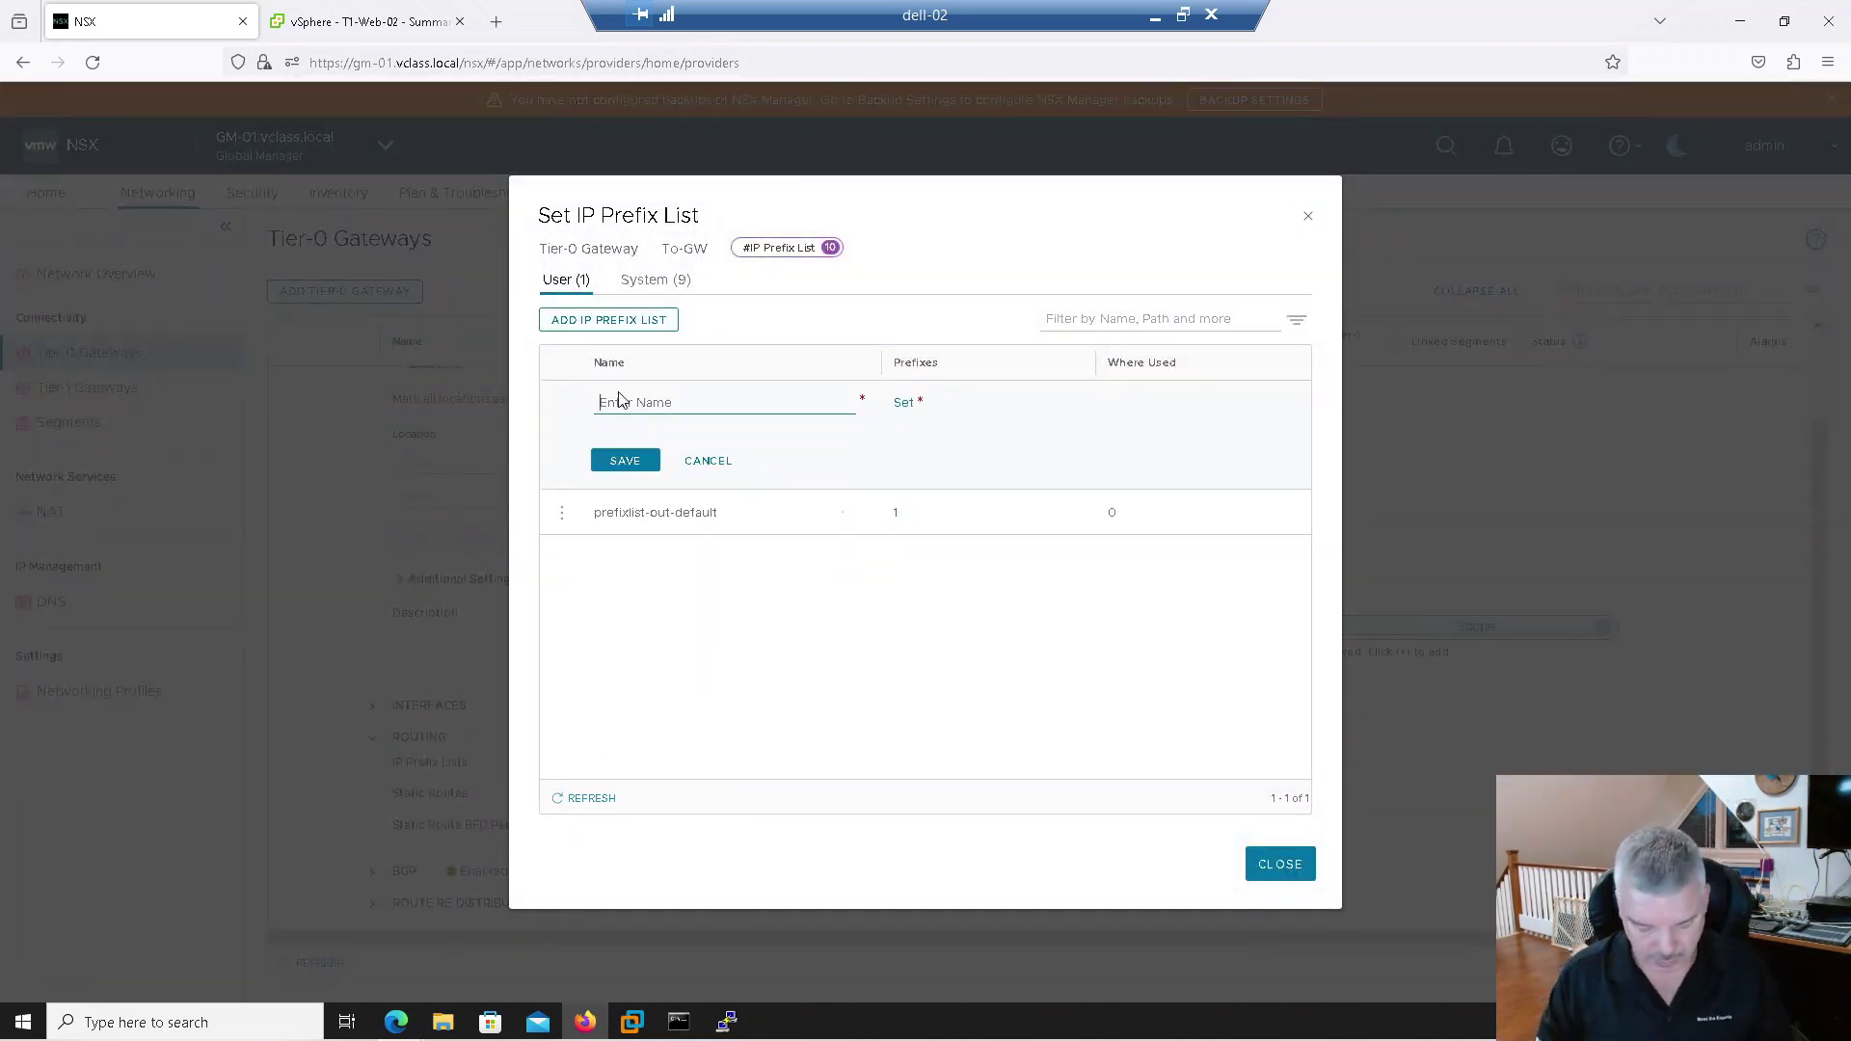
{"action": "type", "text": "Anm"}
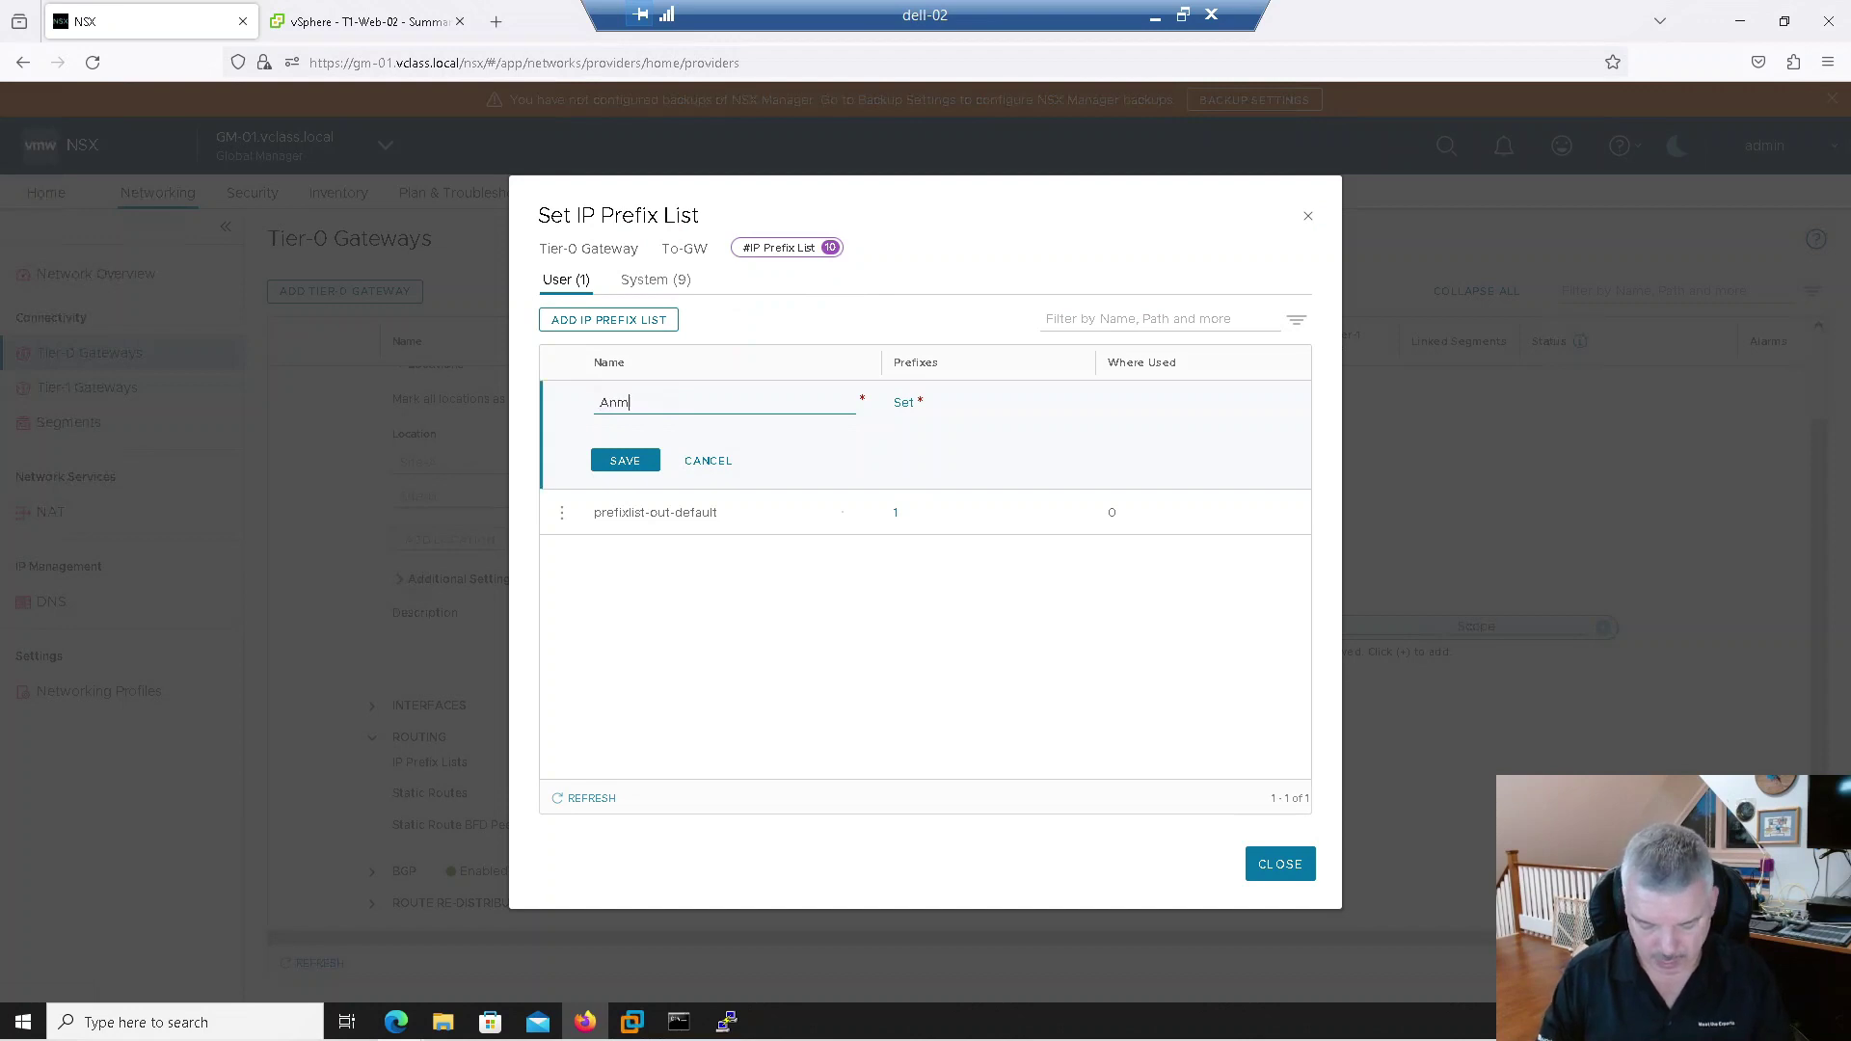
{"action": "key", "text": "BackSpace"}
{"action": "key", "text": "BackSpace"}
{"action": "type", "text": "AN"}
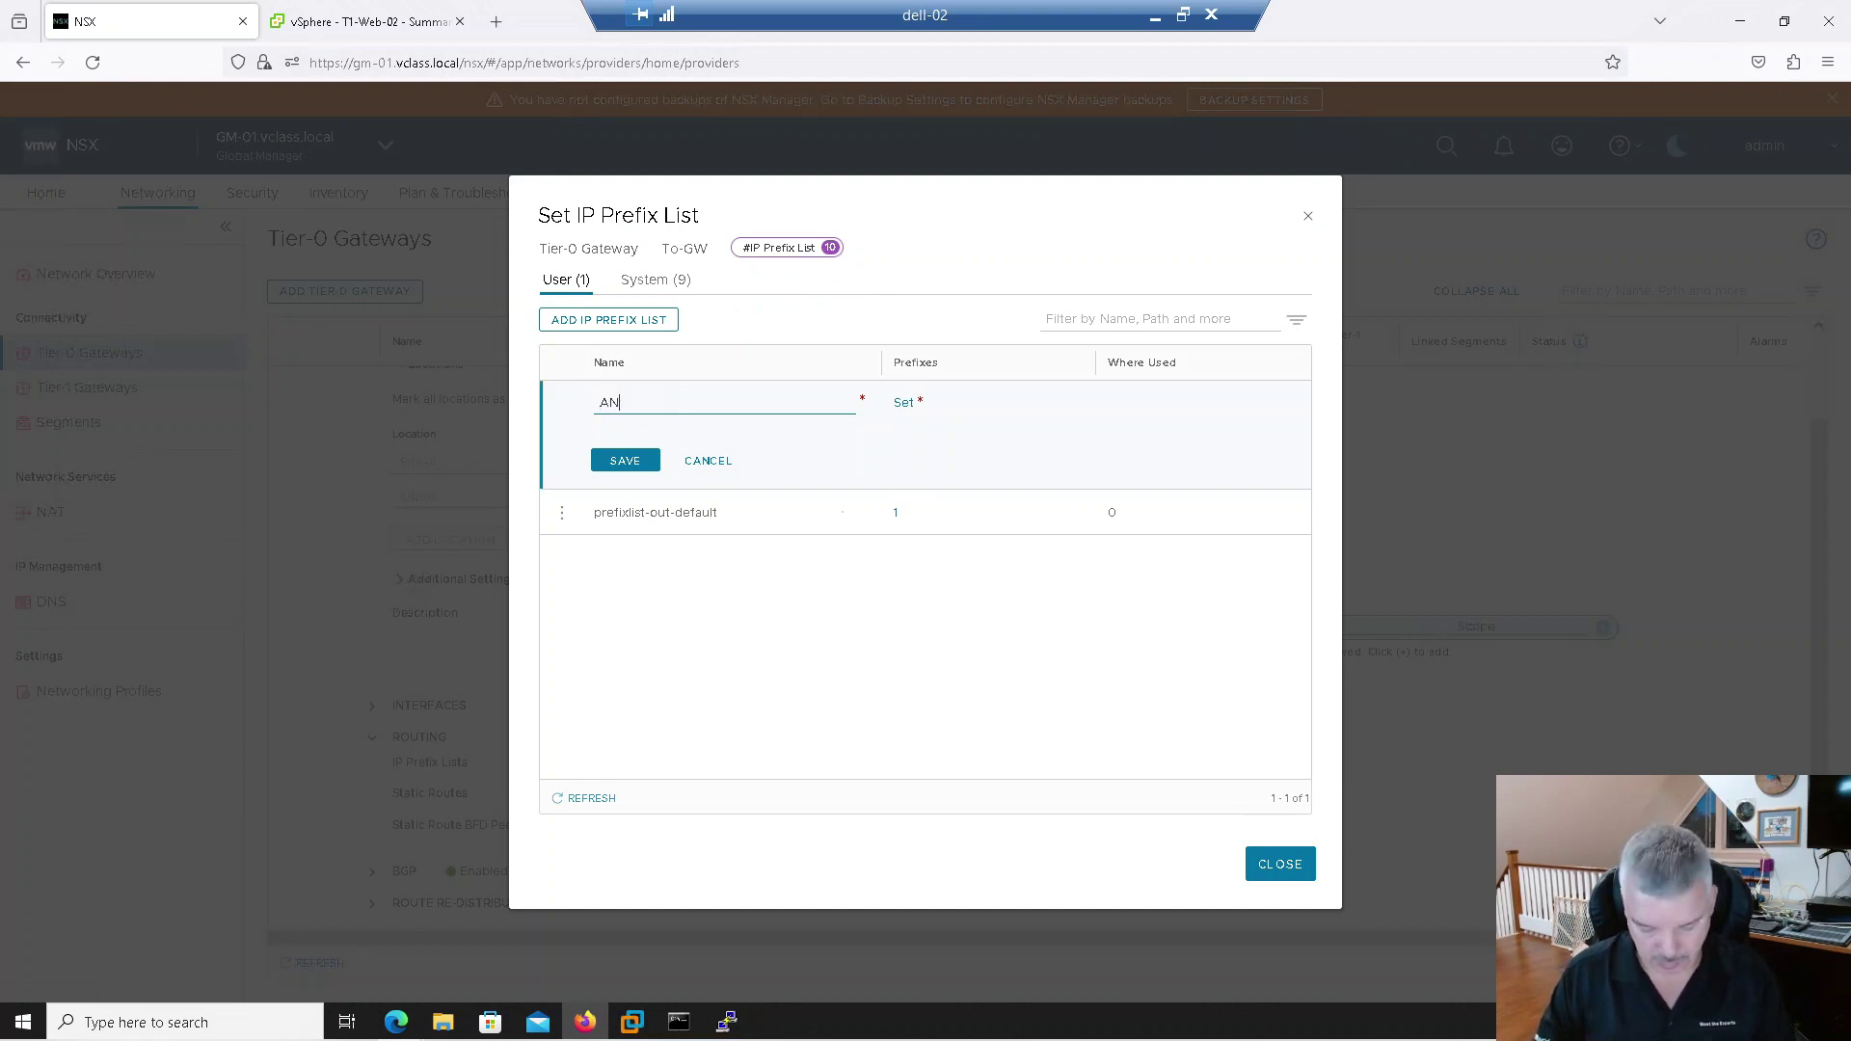
{"action": "type", "text": "y-Prefic"}
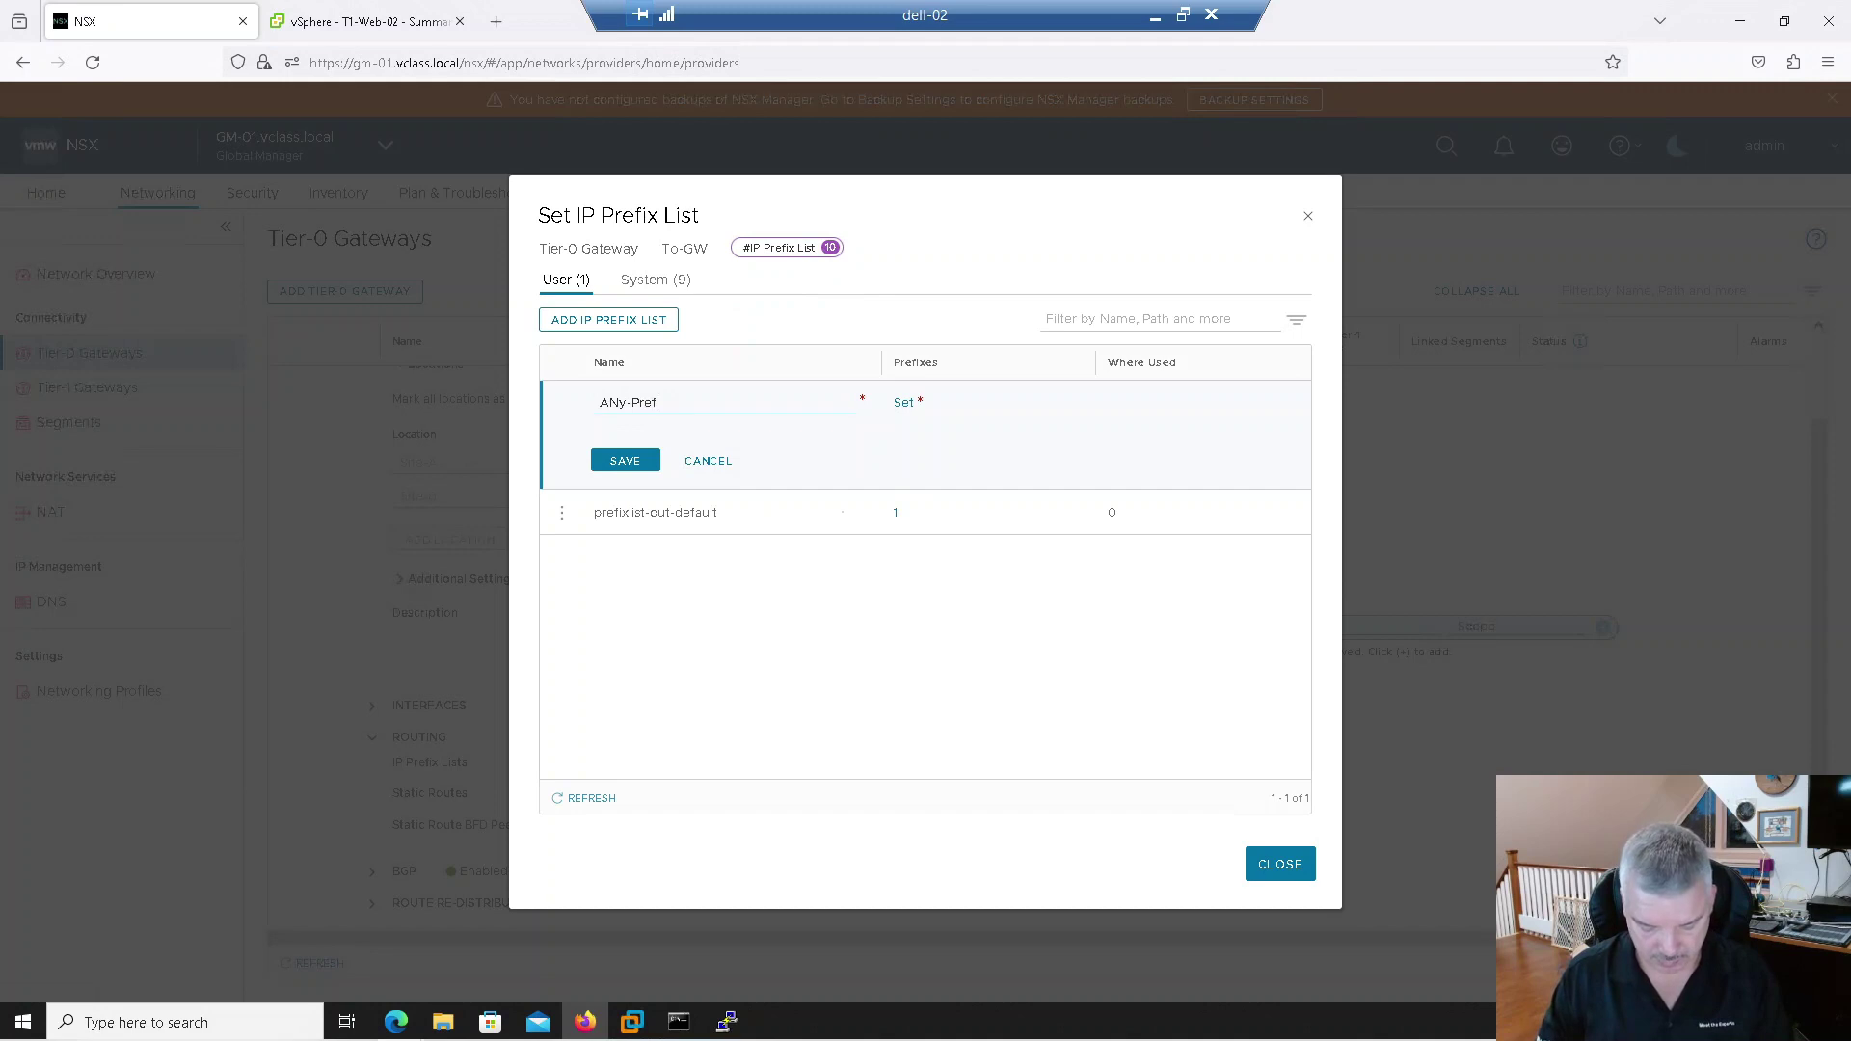
Step: Give the ANy-Prefic list a prefix for any network with action Permit, and save the list
{"action": "left_click", "coordinate": [903, 402]}
{"action": "left_click", "coordinate": [569, 289]}
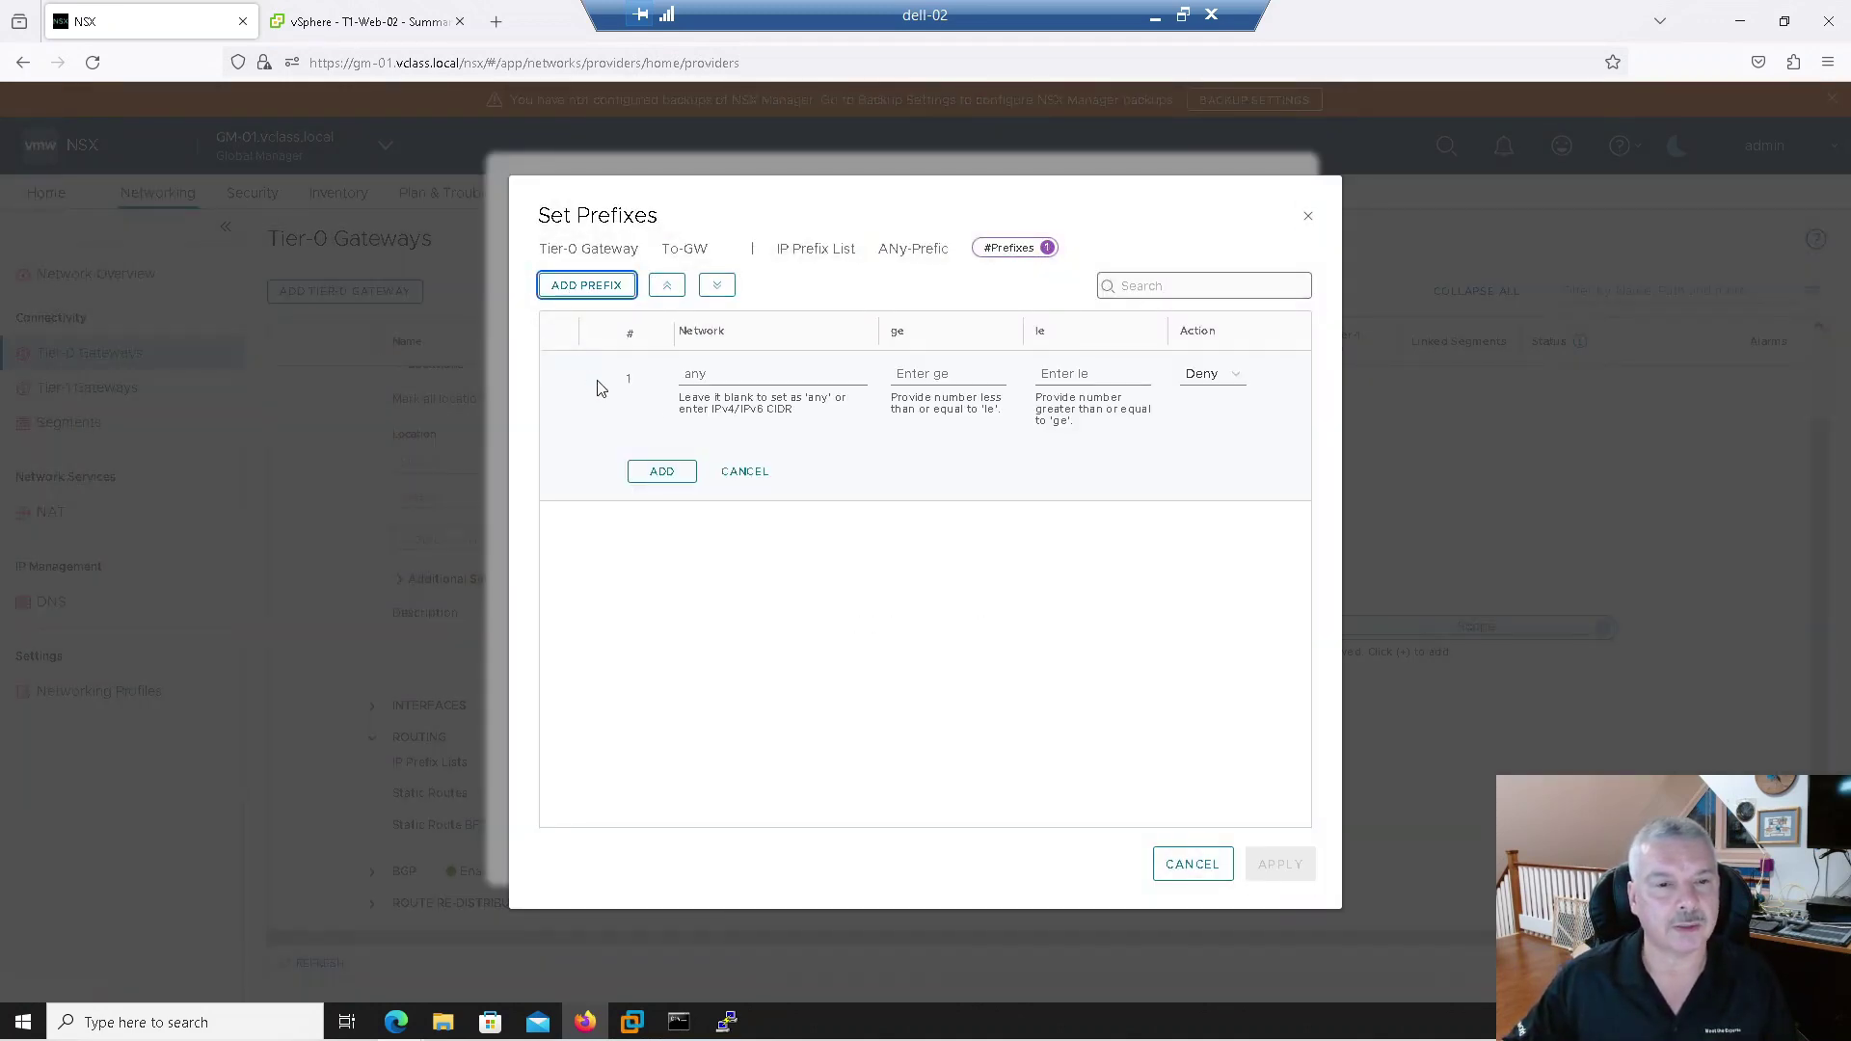
{"action": "left_click", "coordinate": [1226, 375]}
{"action": "left_click", "coordinate": [1205, 402]}
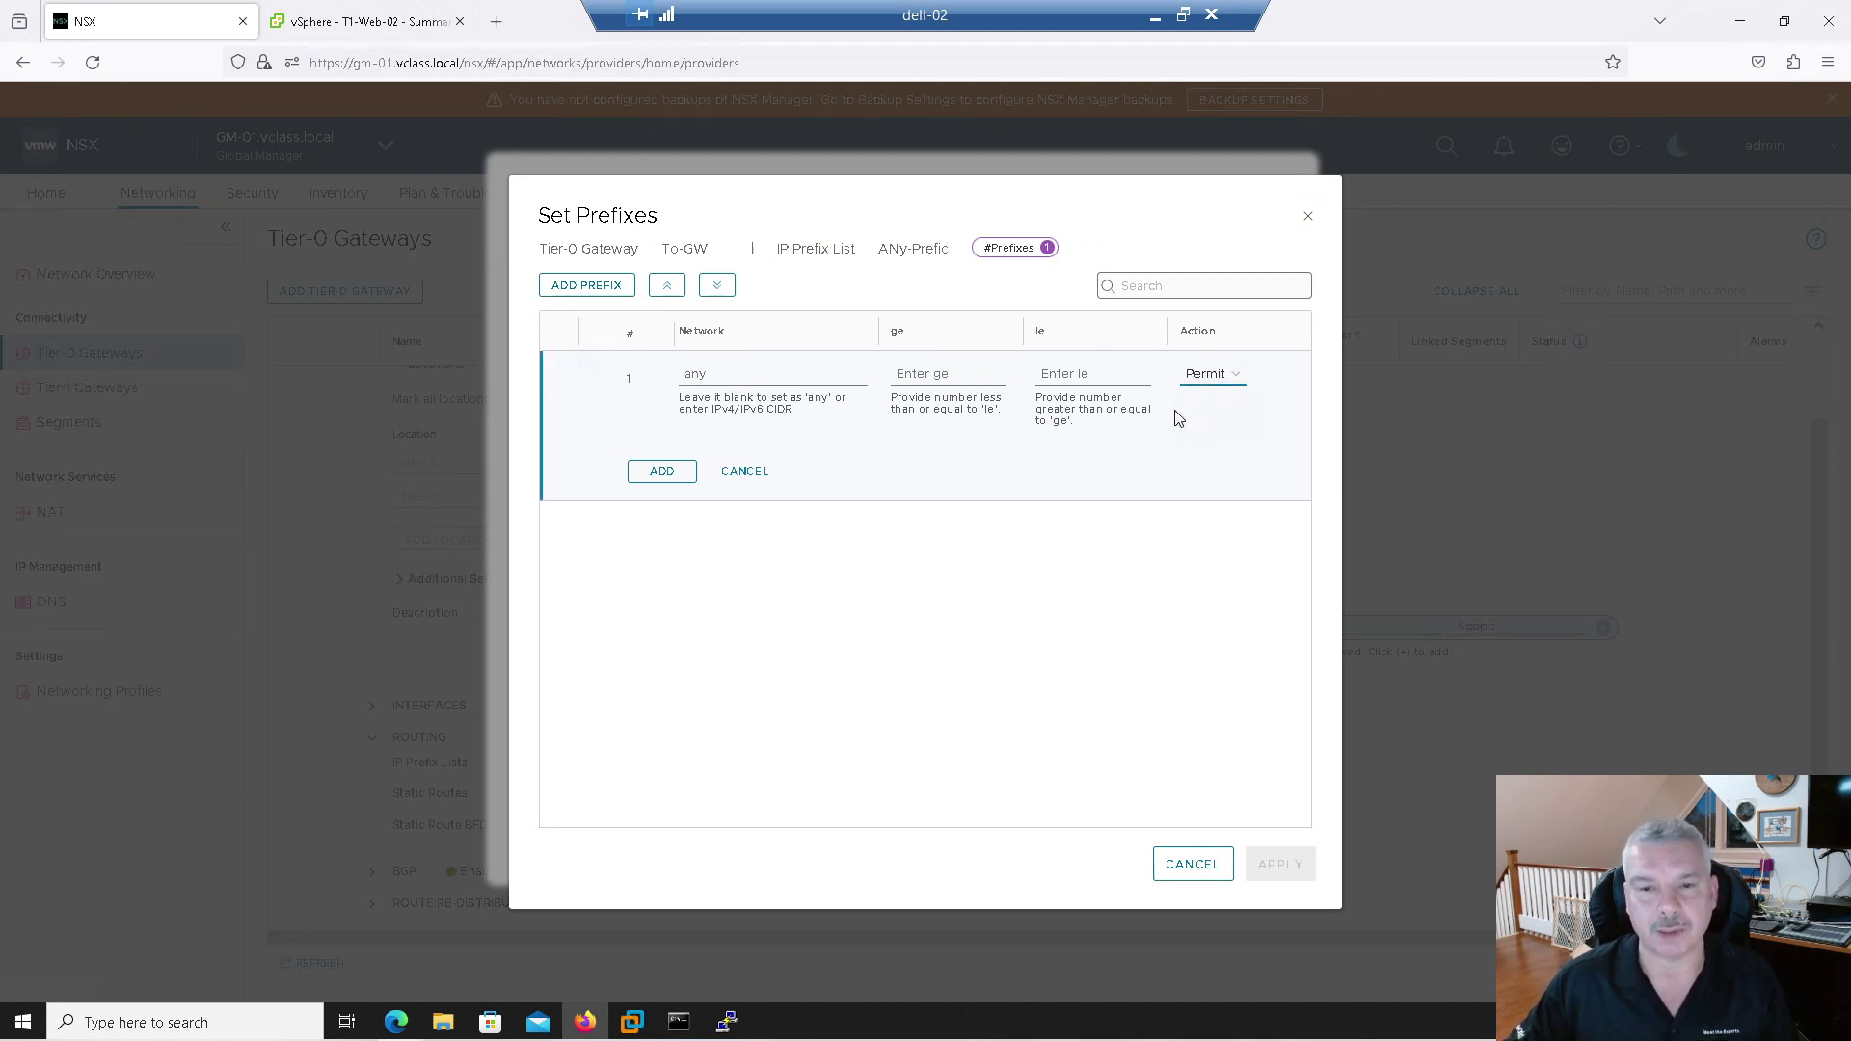
{"action": "left_click", "coordinate": [655, 472]}
{"action": "left_click", "coordinate": [1273, 865]}
{"action": "left_click", "coordinate": [602, 470]}
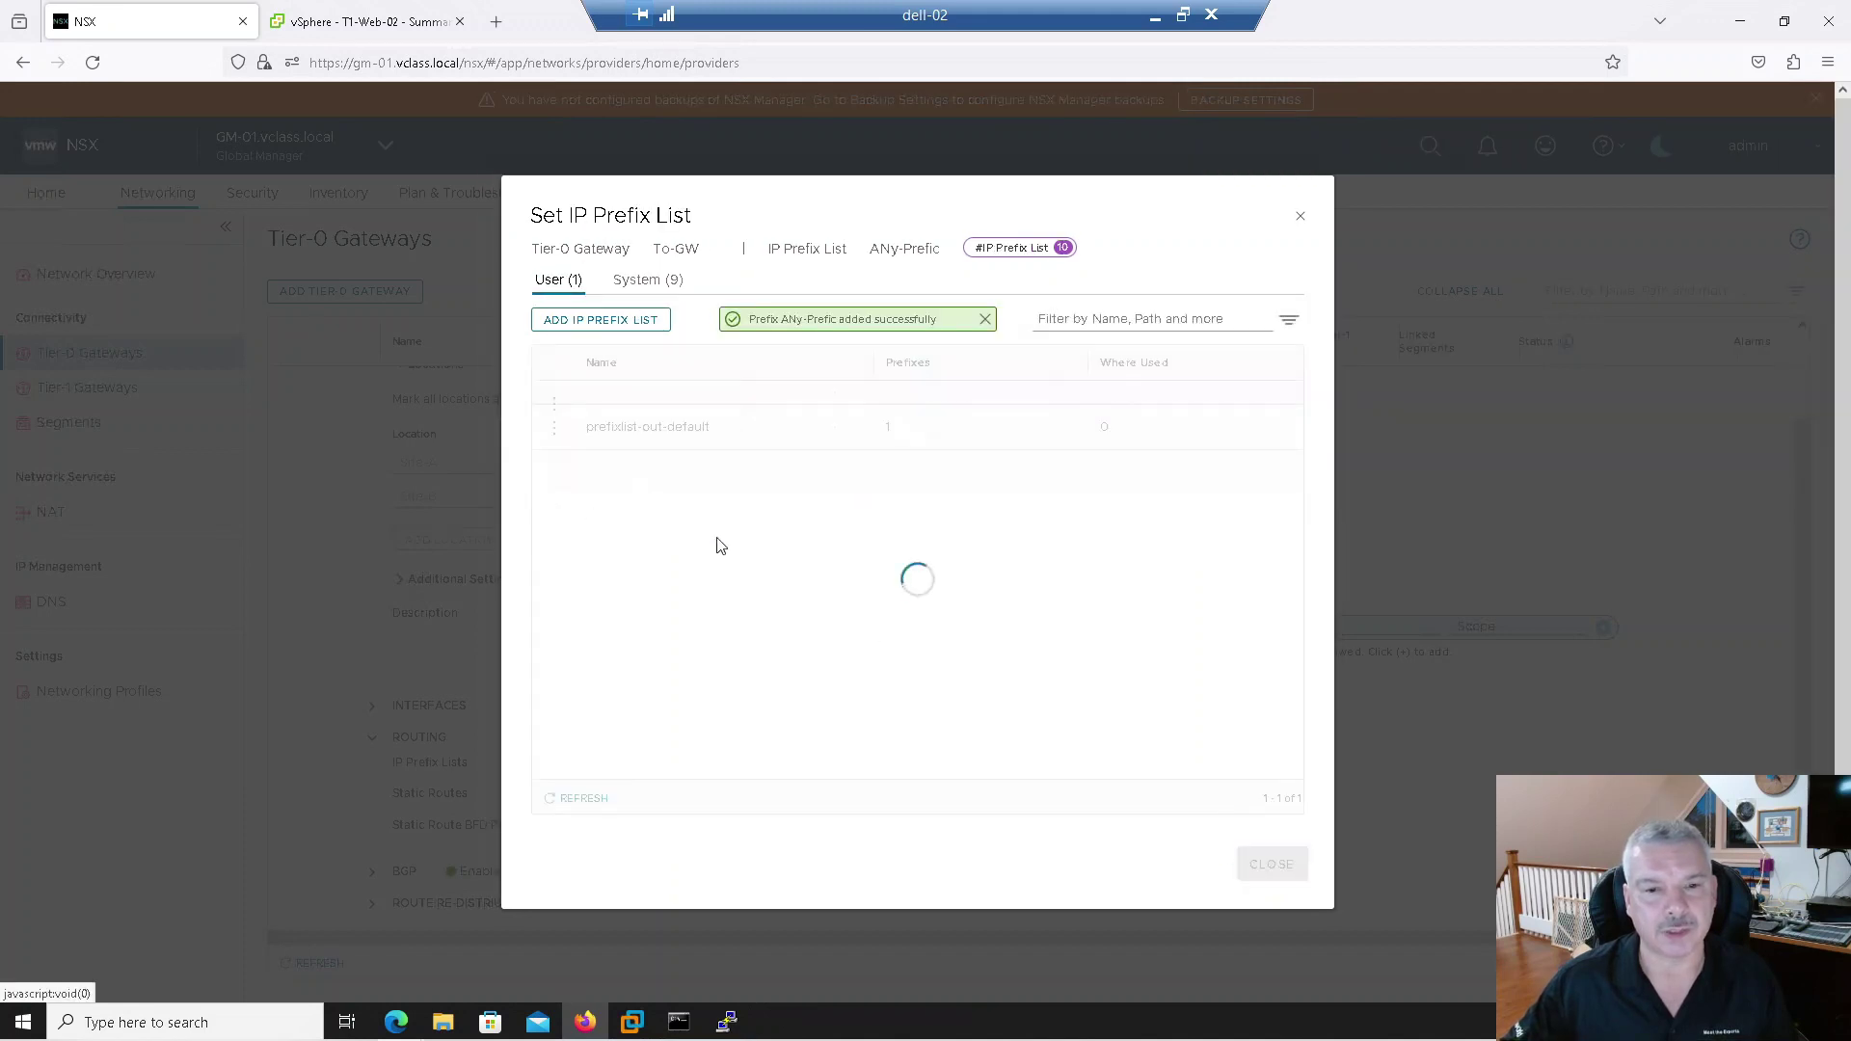
{"action": "left_click", "coordinate": [1258, 867]}
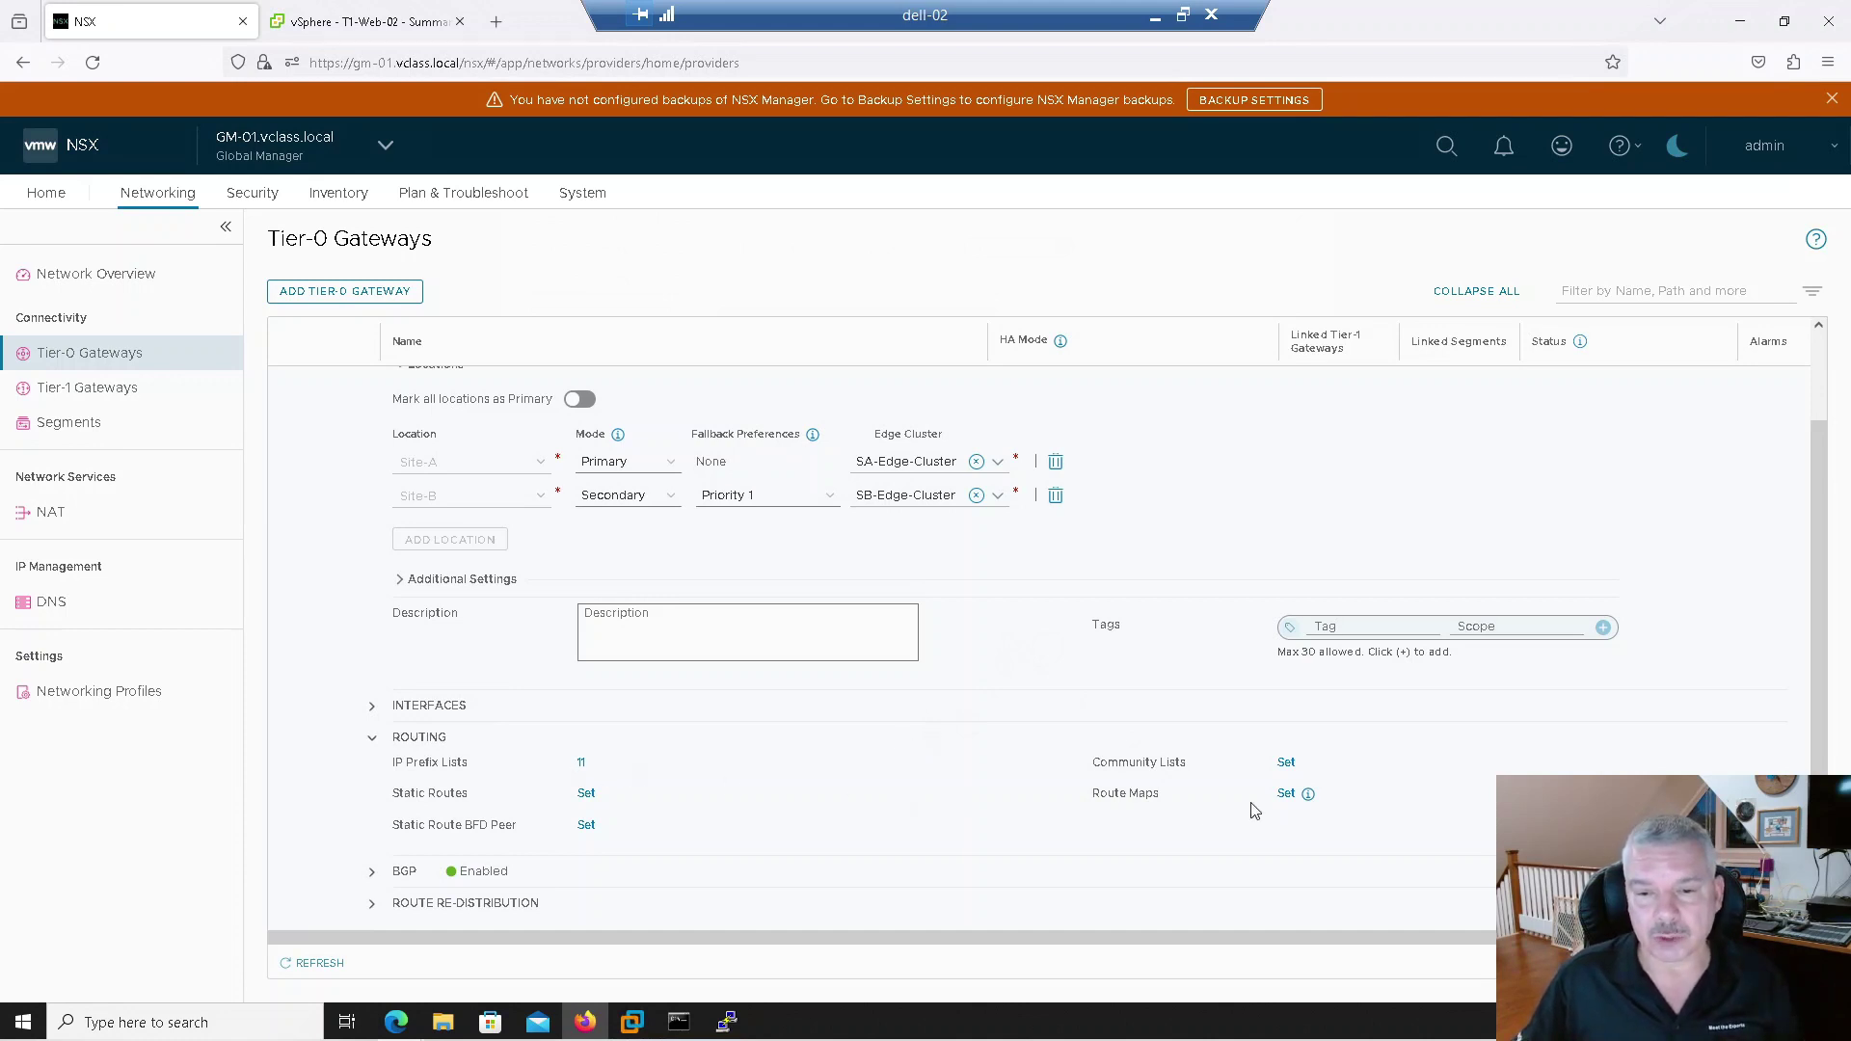
Step: Add a route map named Site-B-Map to the To-GW gateway
{"action": "left_click", "coordinate": [1286, 793]}
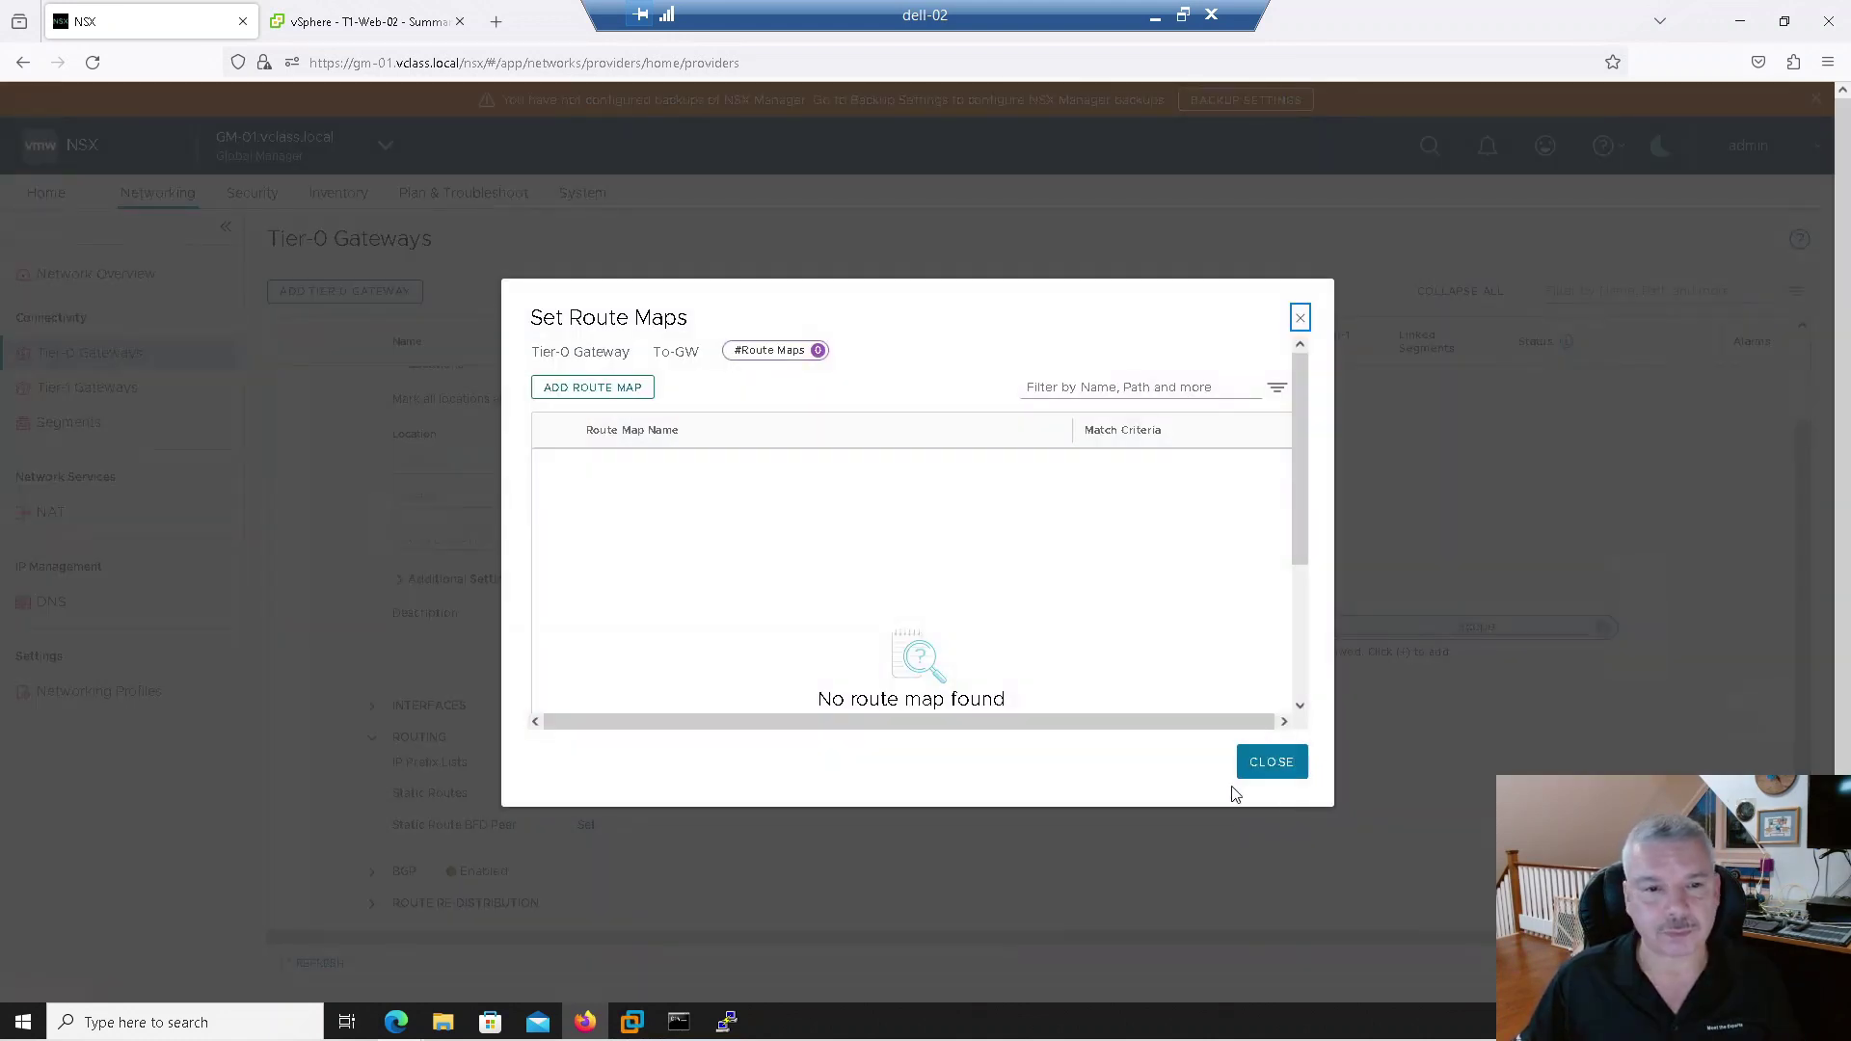
{"action": "left_click", "coordinate": [571, 391]}
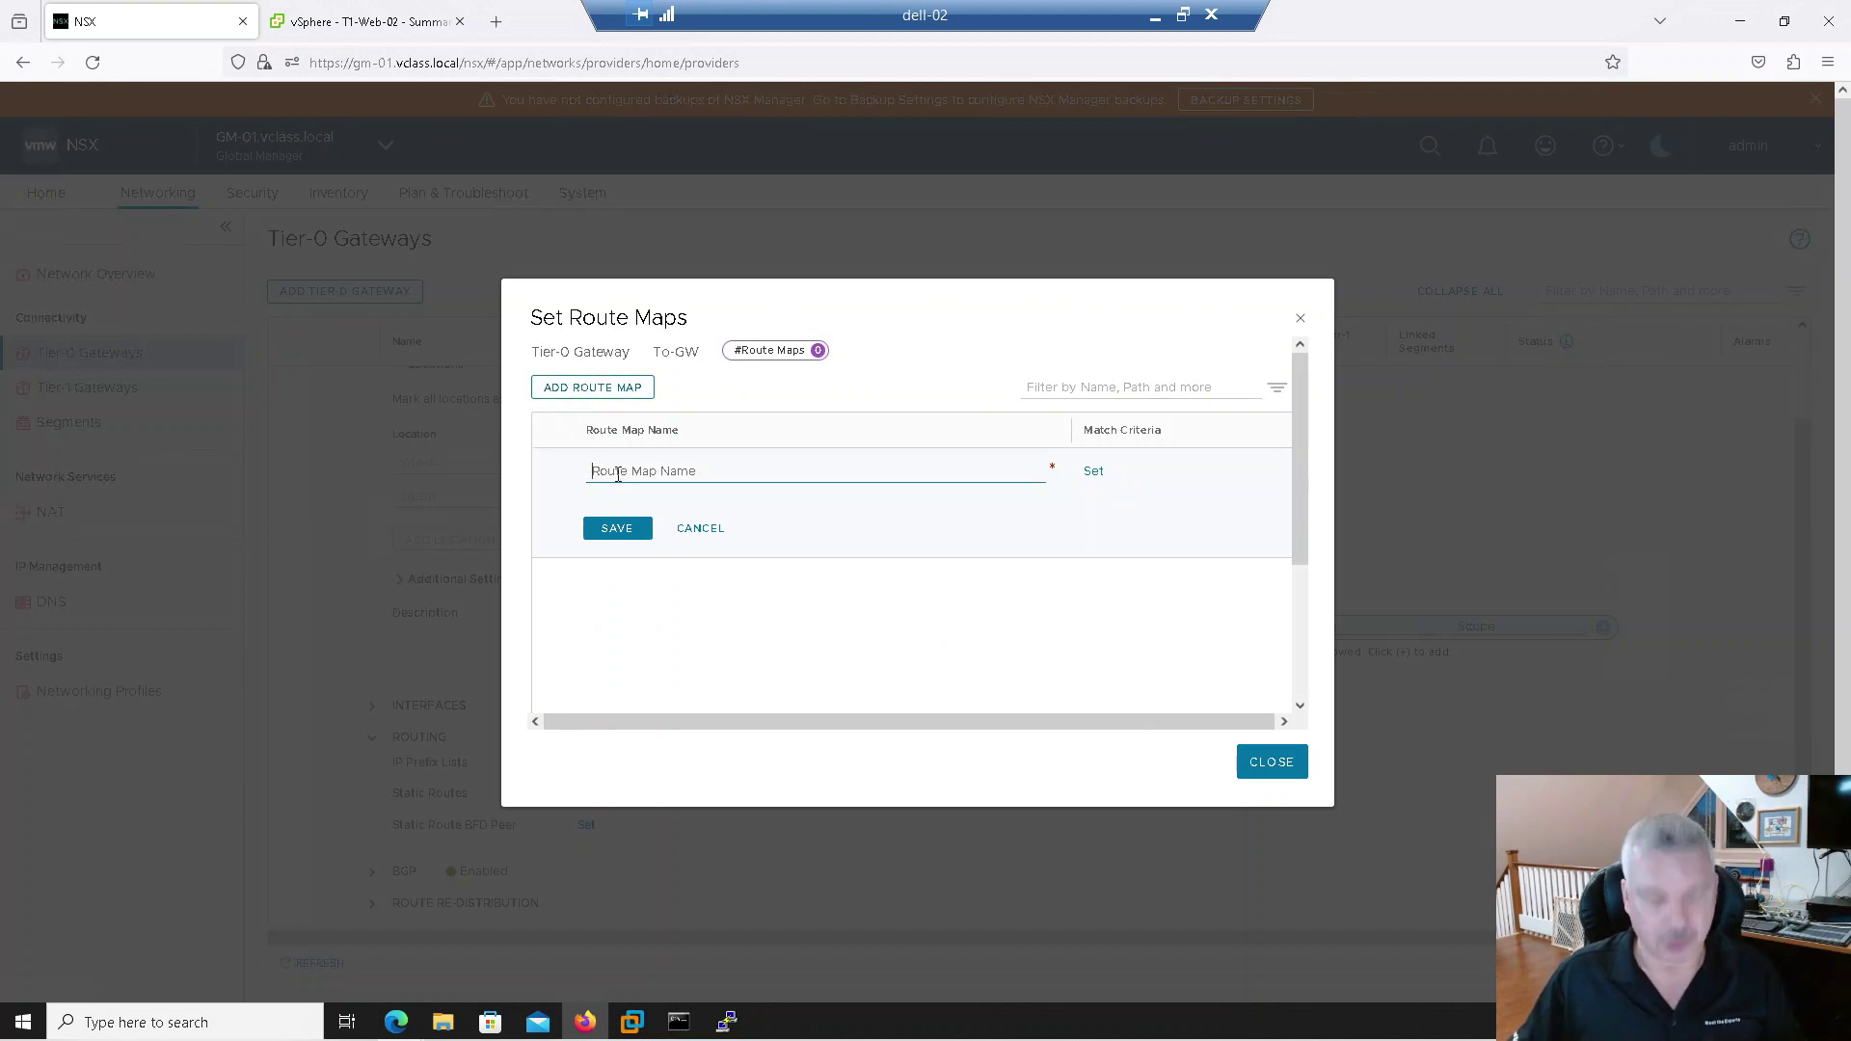
{"action": "left_click", "coordinate": [618, 475]}
{"action": "type", "text": "Site-B-Map"}
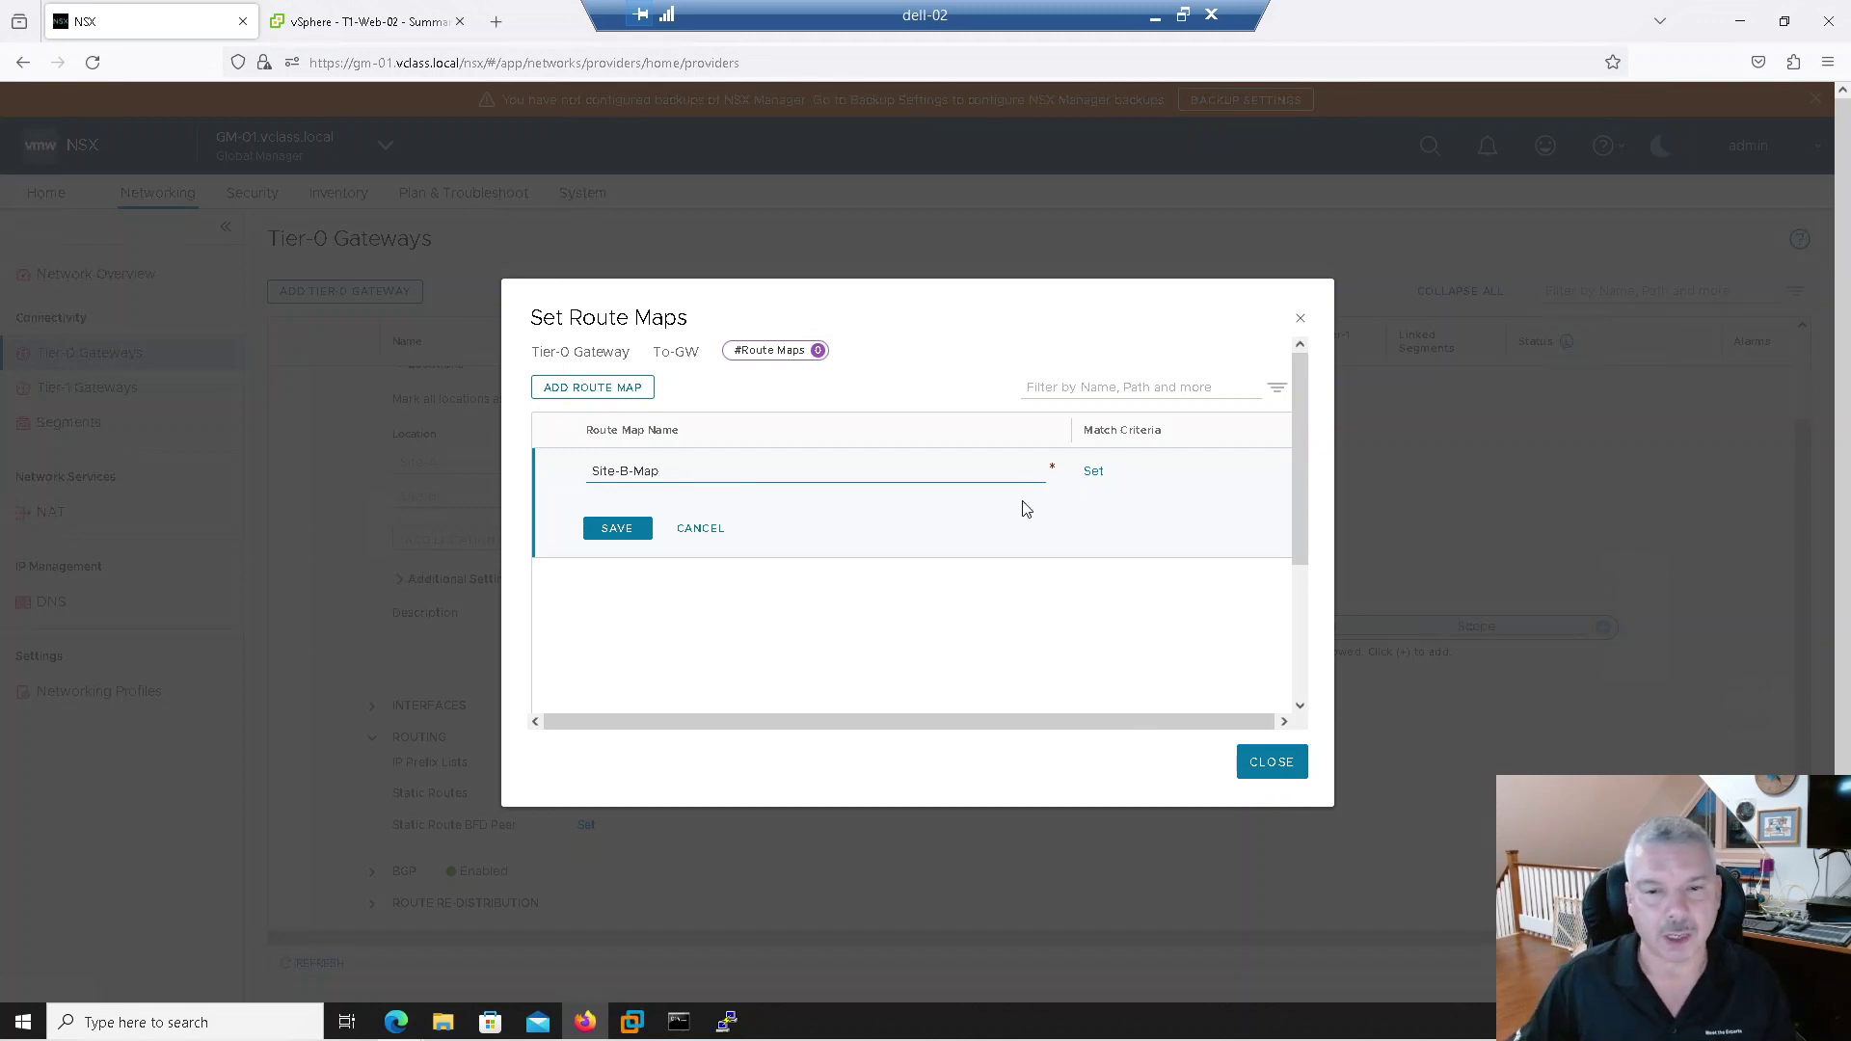
Step: Add an IP Prefix match criterion to Site-B-Map using ANy-Prefic with AS path prepend 100 100, and apply it
{"action": "left_click", "coordinate": [1090, 474]}
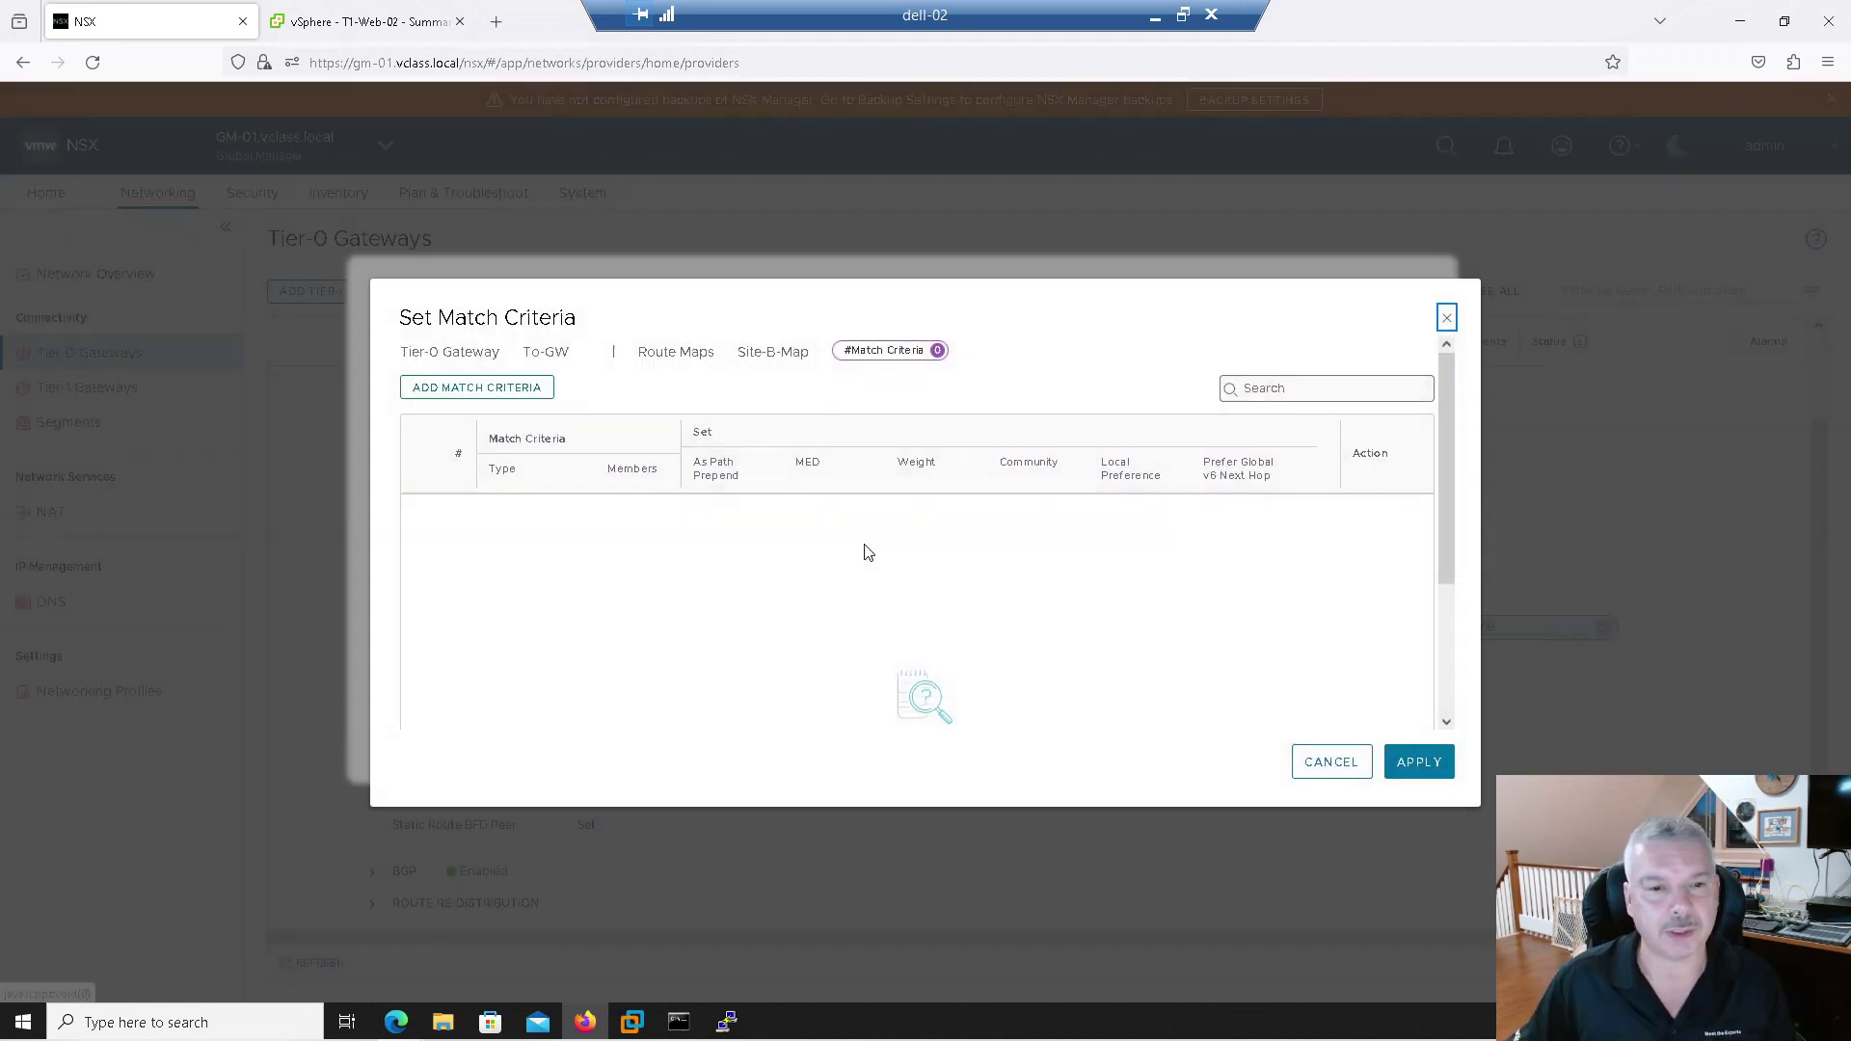
{"action": "left_click", "coordinate": [441, 391]}
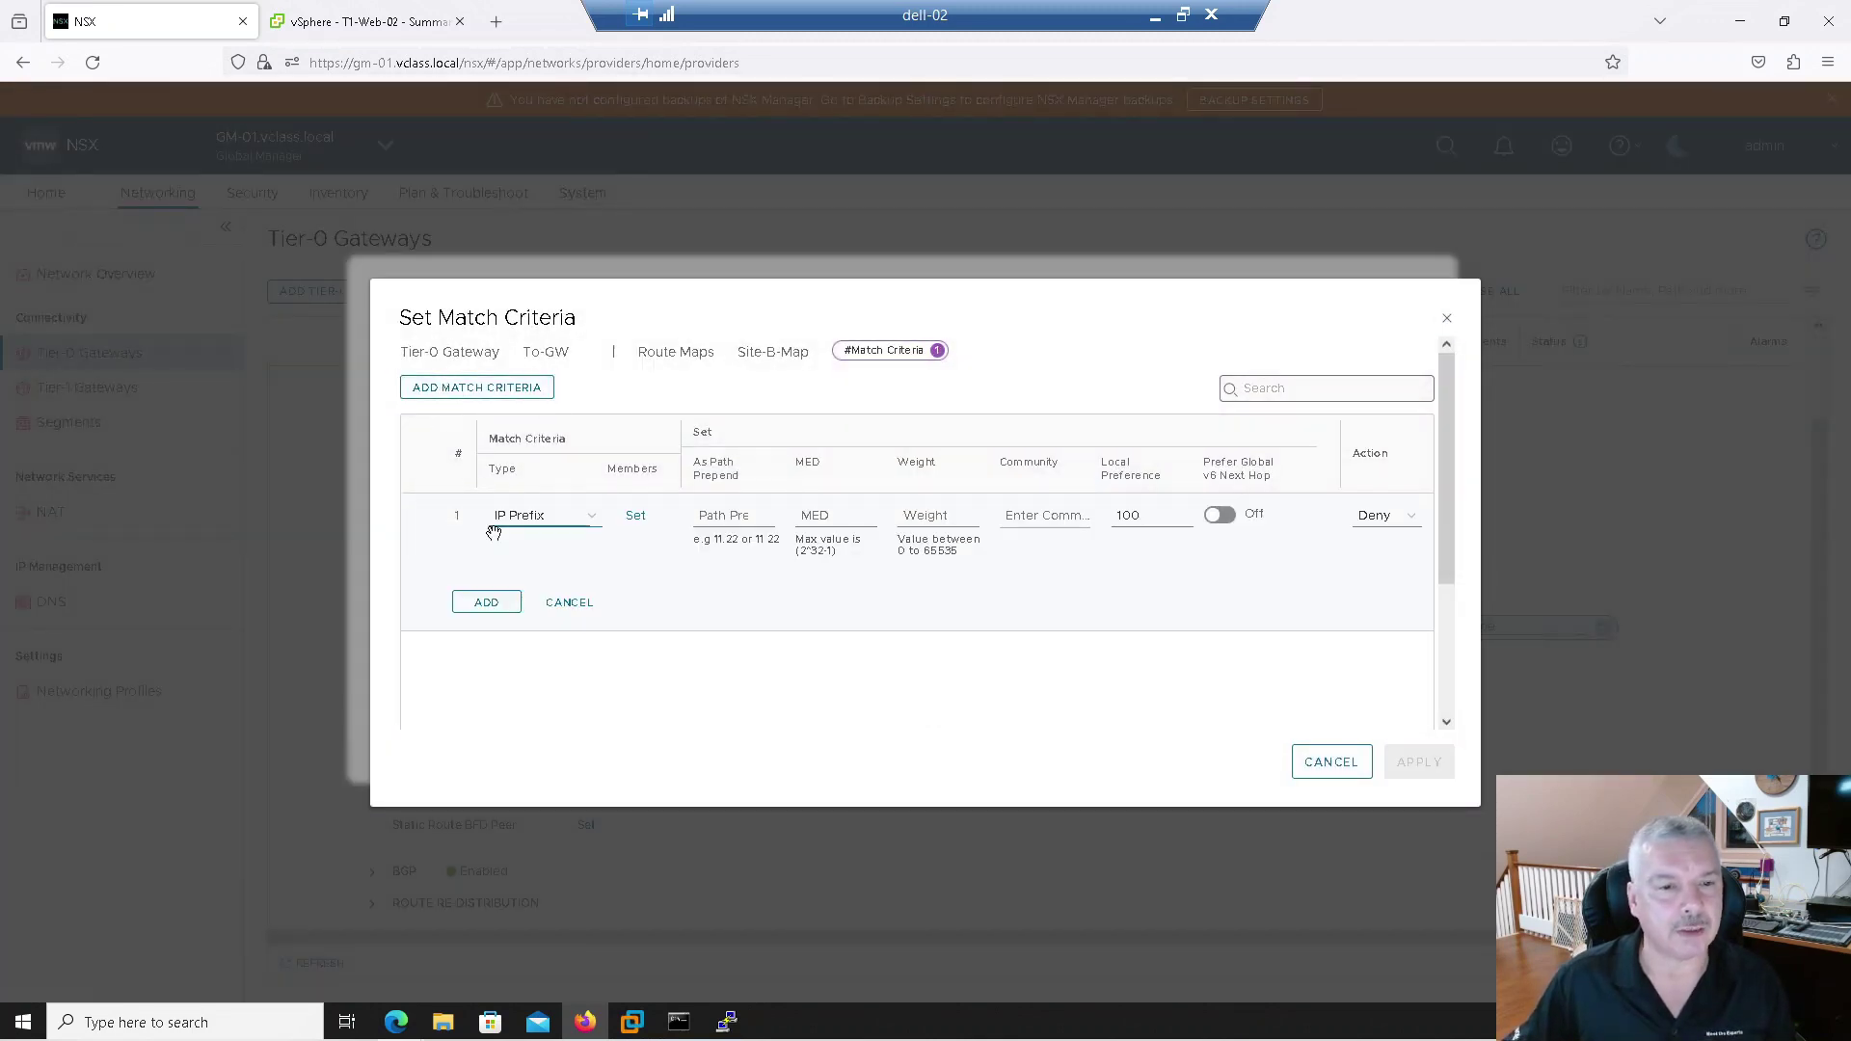
{"action": "left_click", "coordinate": [635, 517]}
{"action": "left_click", "coordinate": [563, 531]}
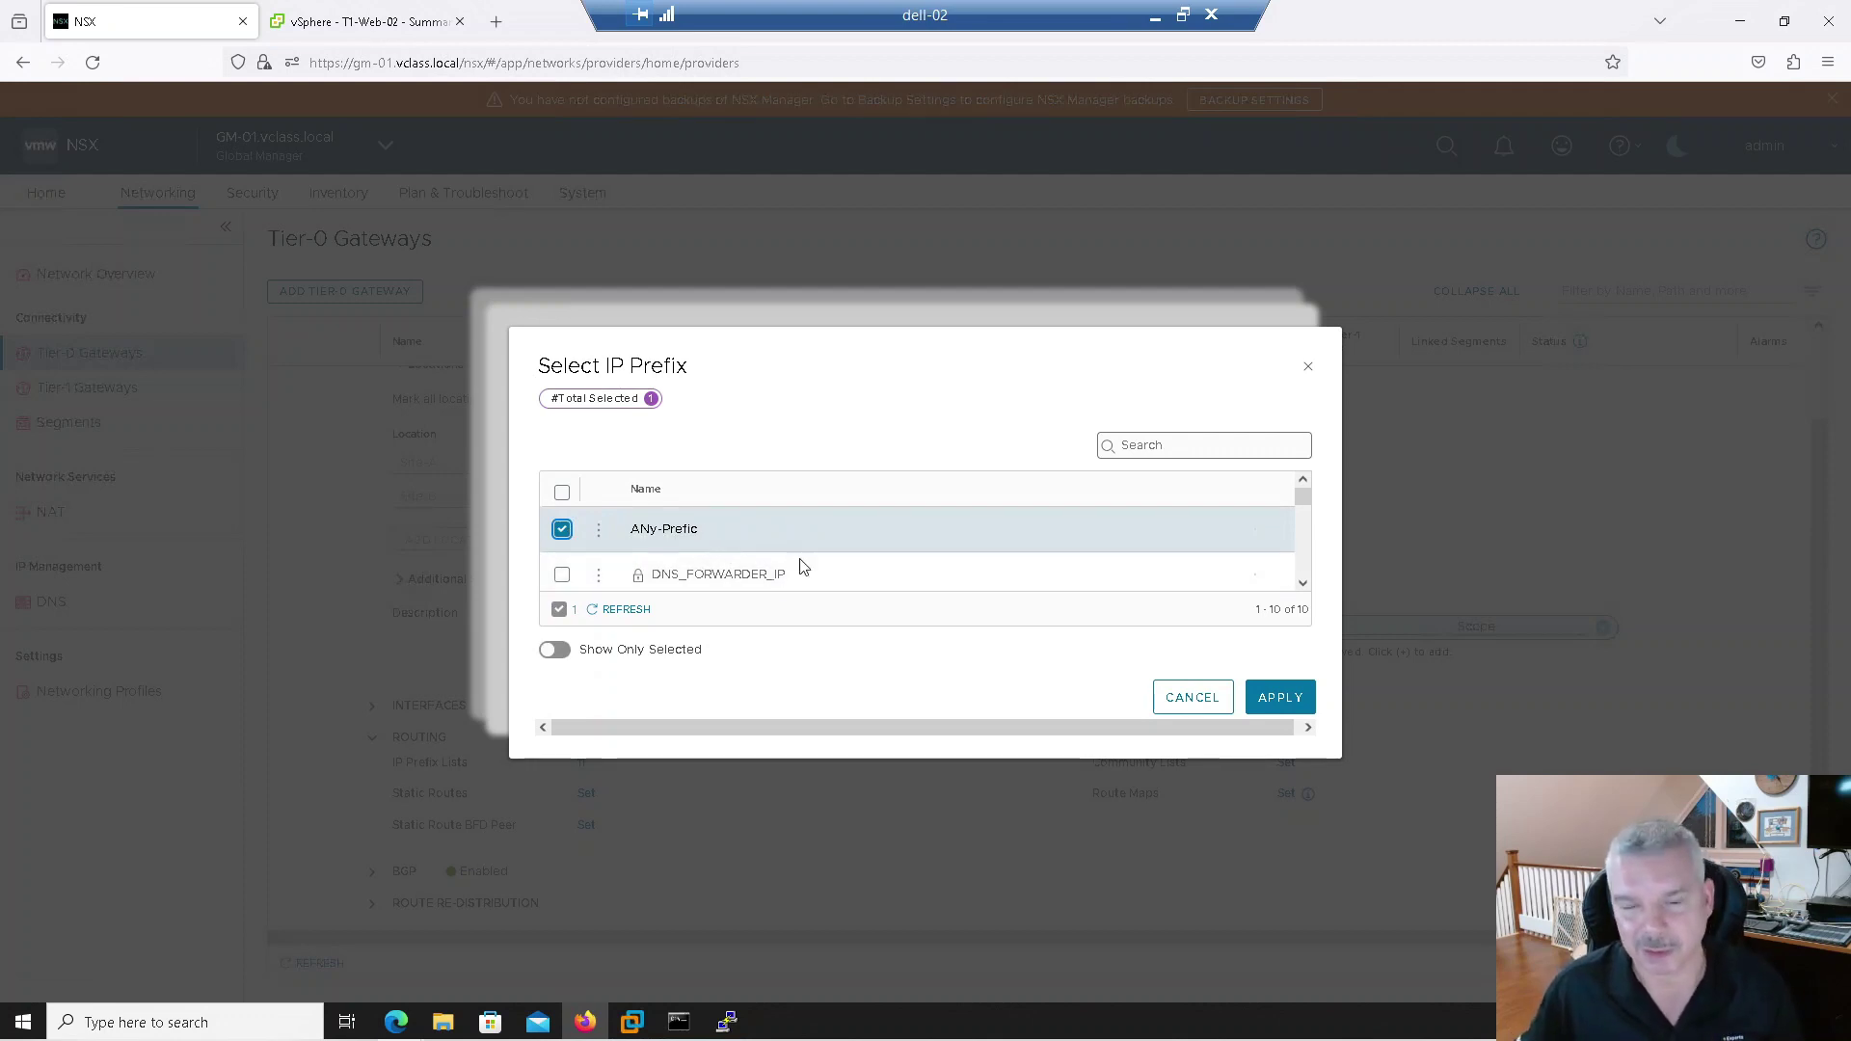
{"action": "left_click", "coordinate": [1282, 702]}
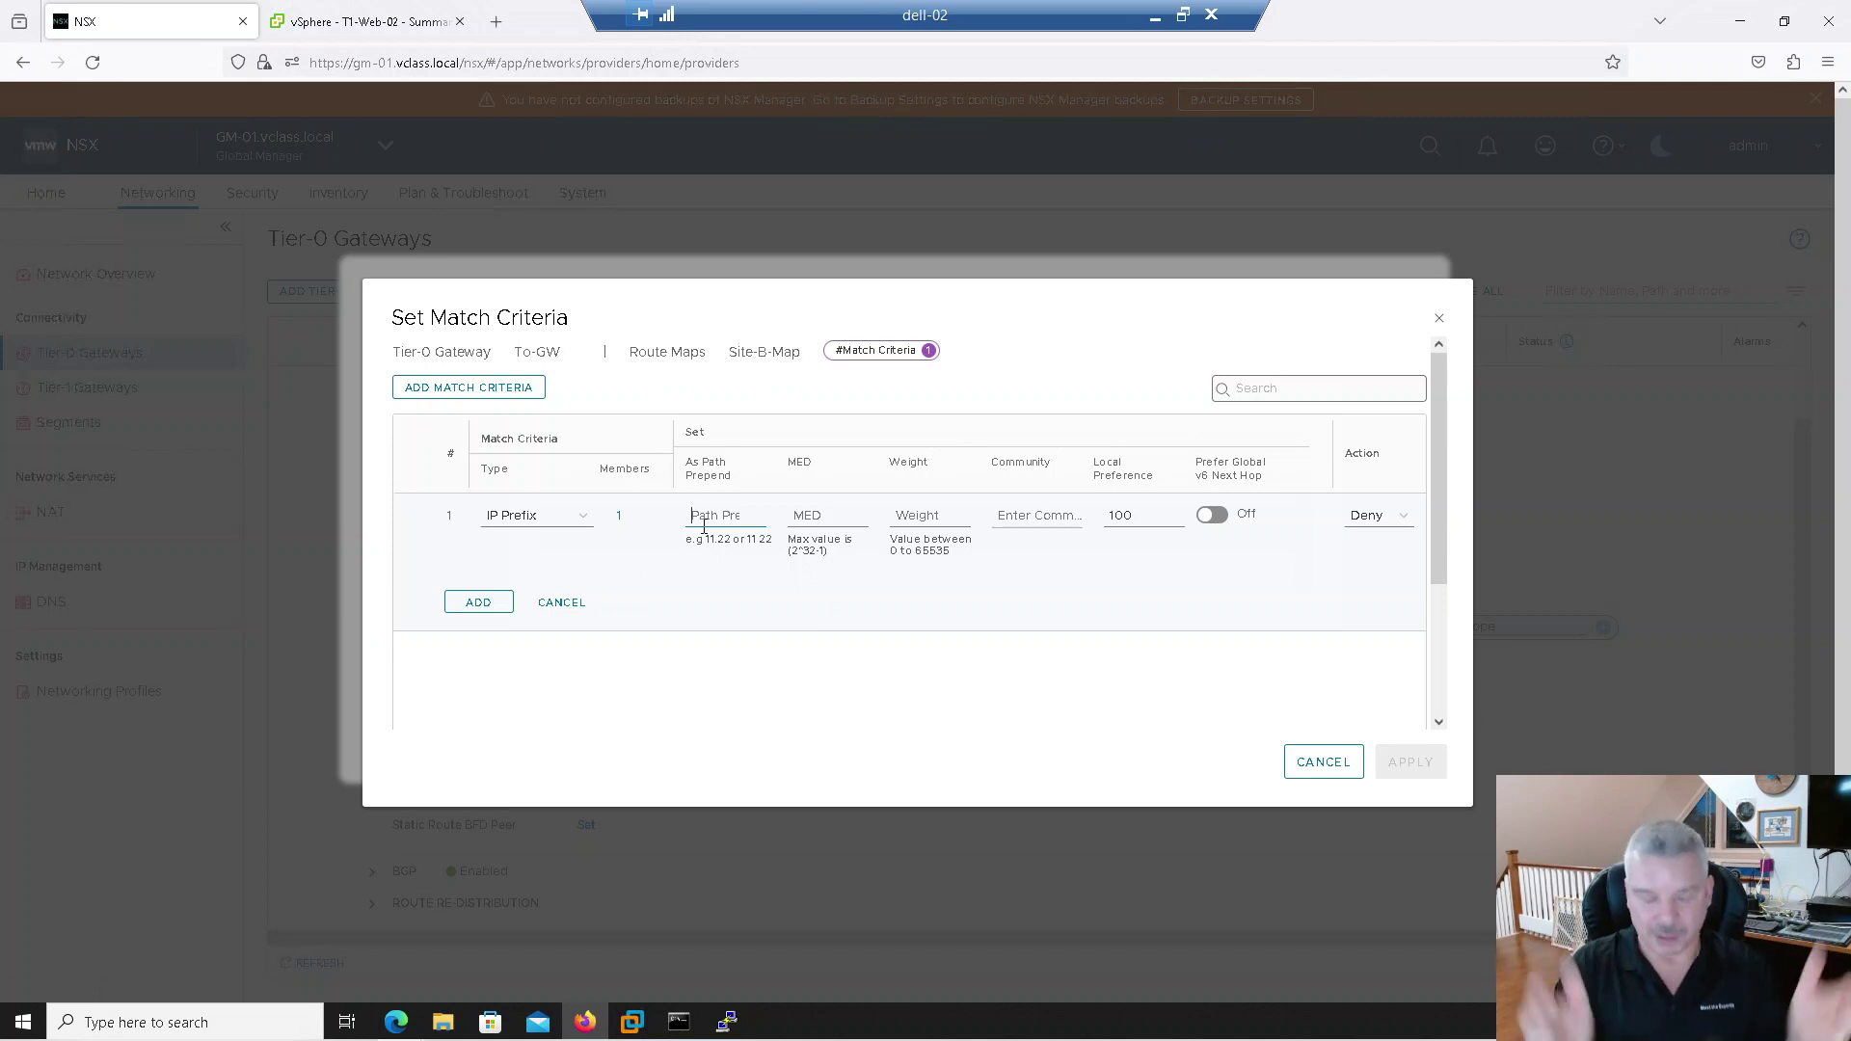
{"action": "type", "text": "100 100"}
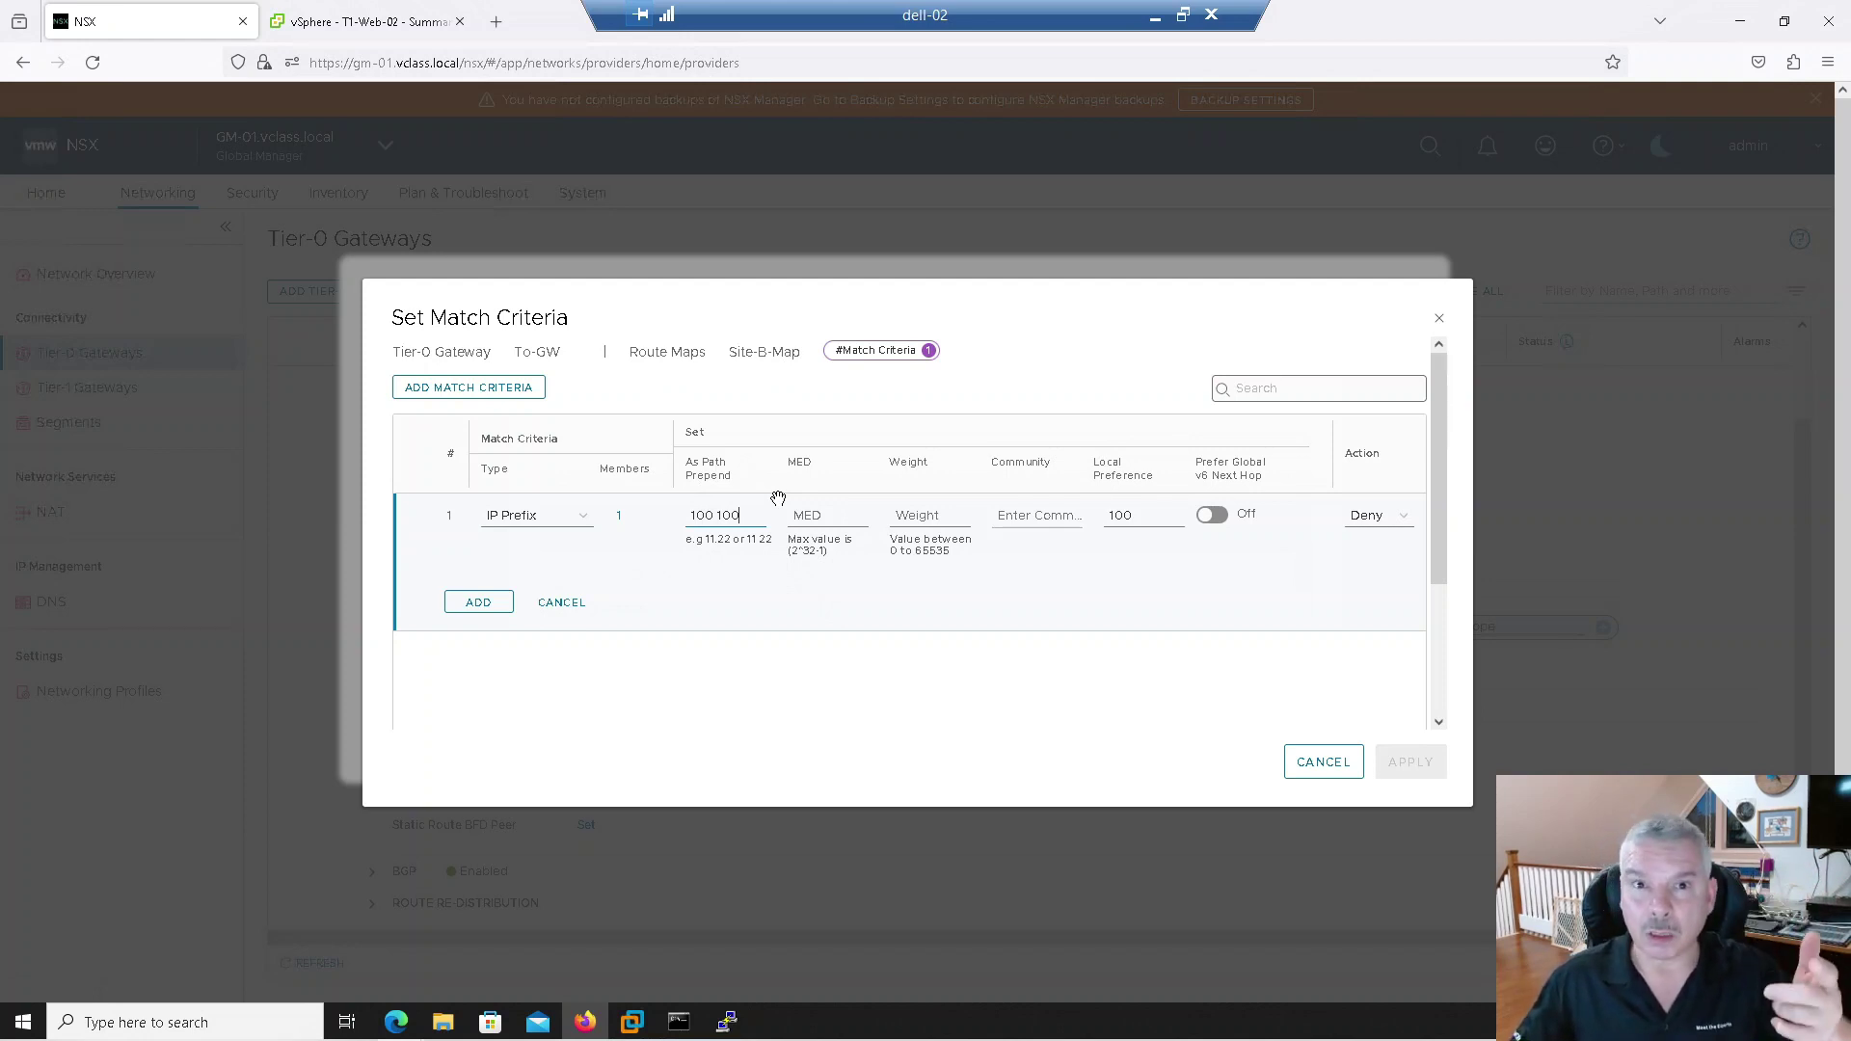
{"action": "left_click", "coordinate": [479, 604]}
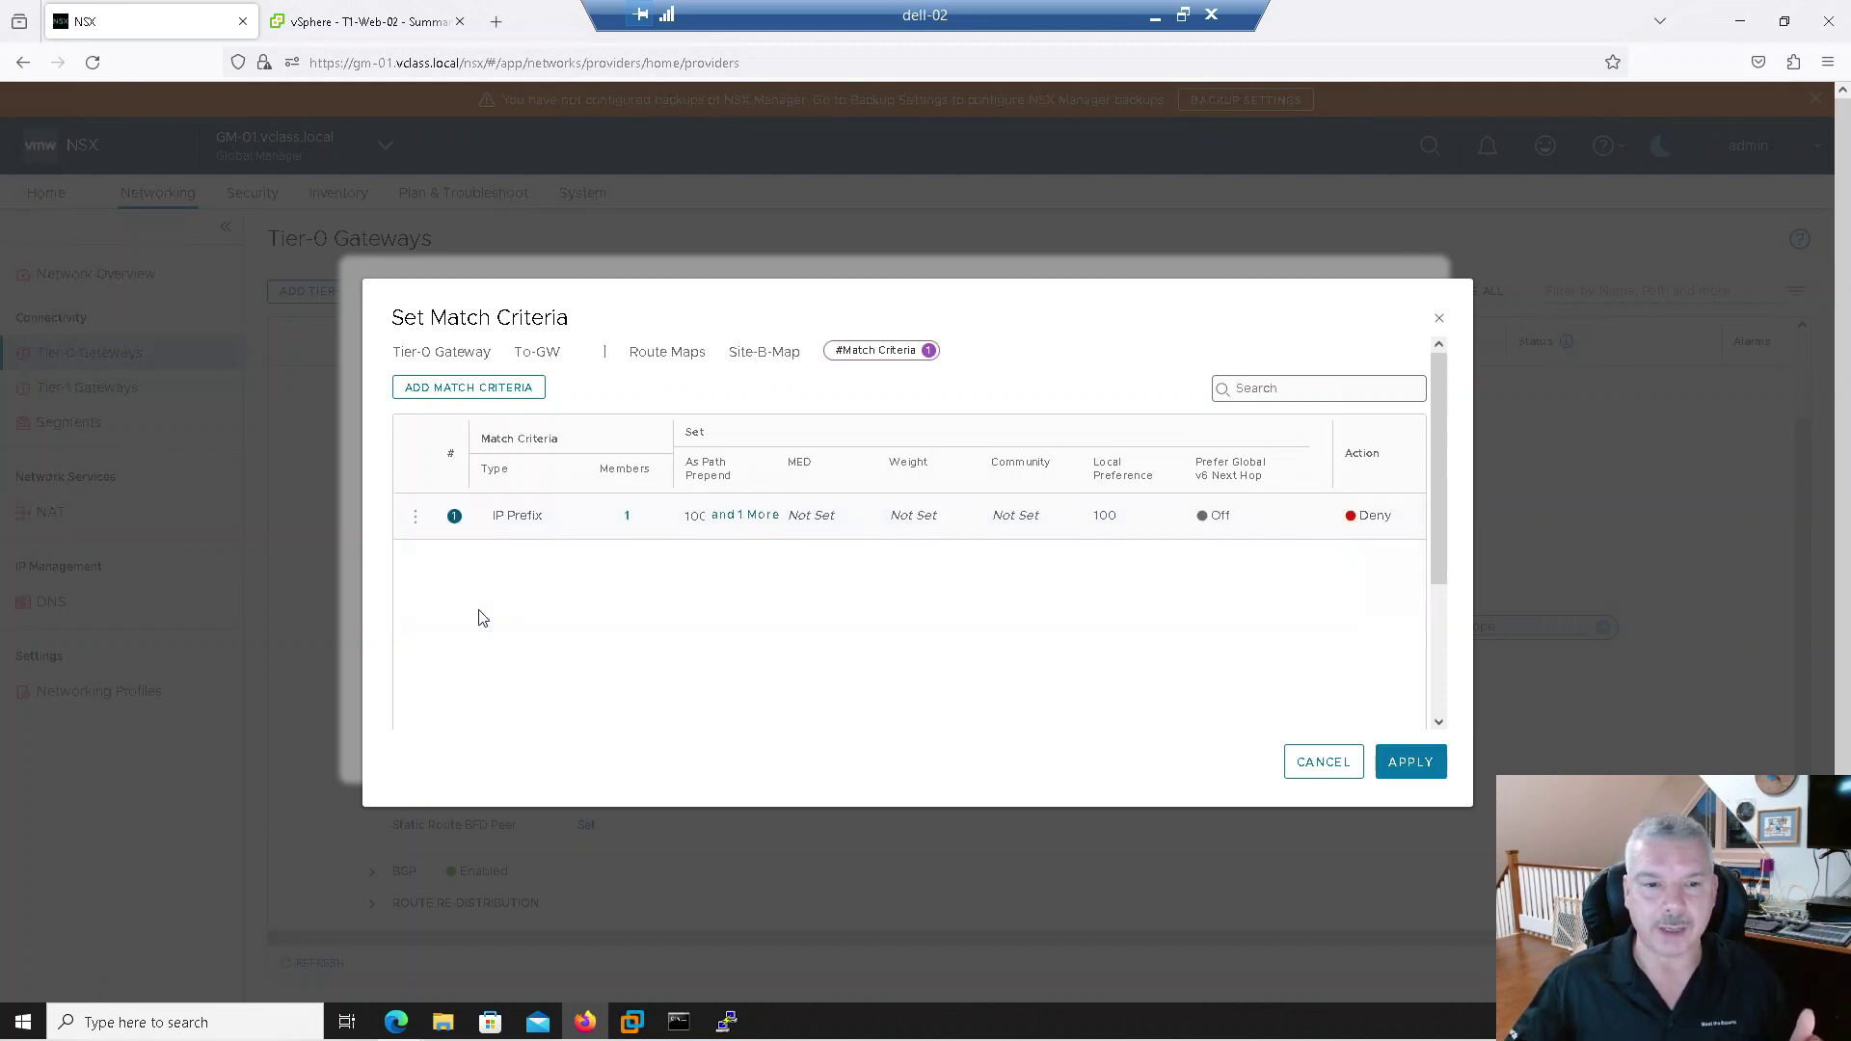
{"action": "left_click", "coordinate": [1411, 764]}
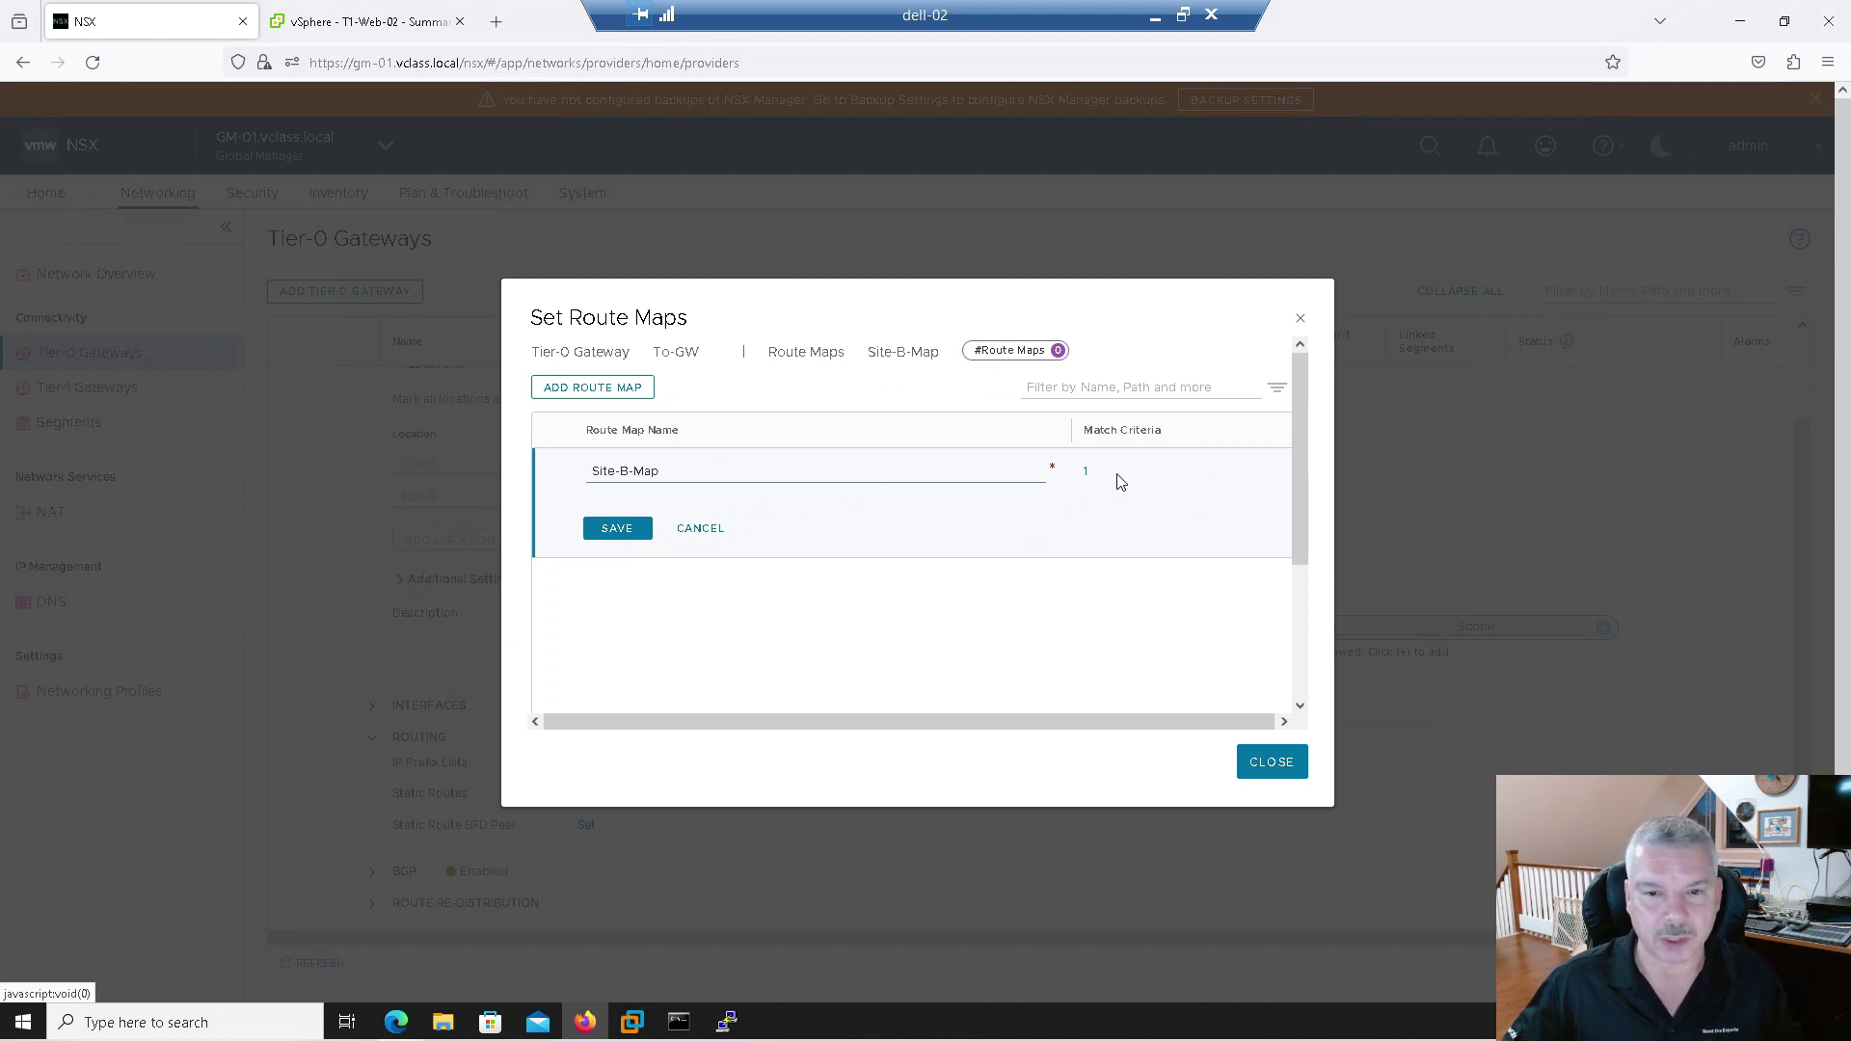
Step: Change the action of Site-B-Map's match criterion to Permit, save the route map and close the route maps
{"action": "left_click", "coordinate": [1087, 474]}
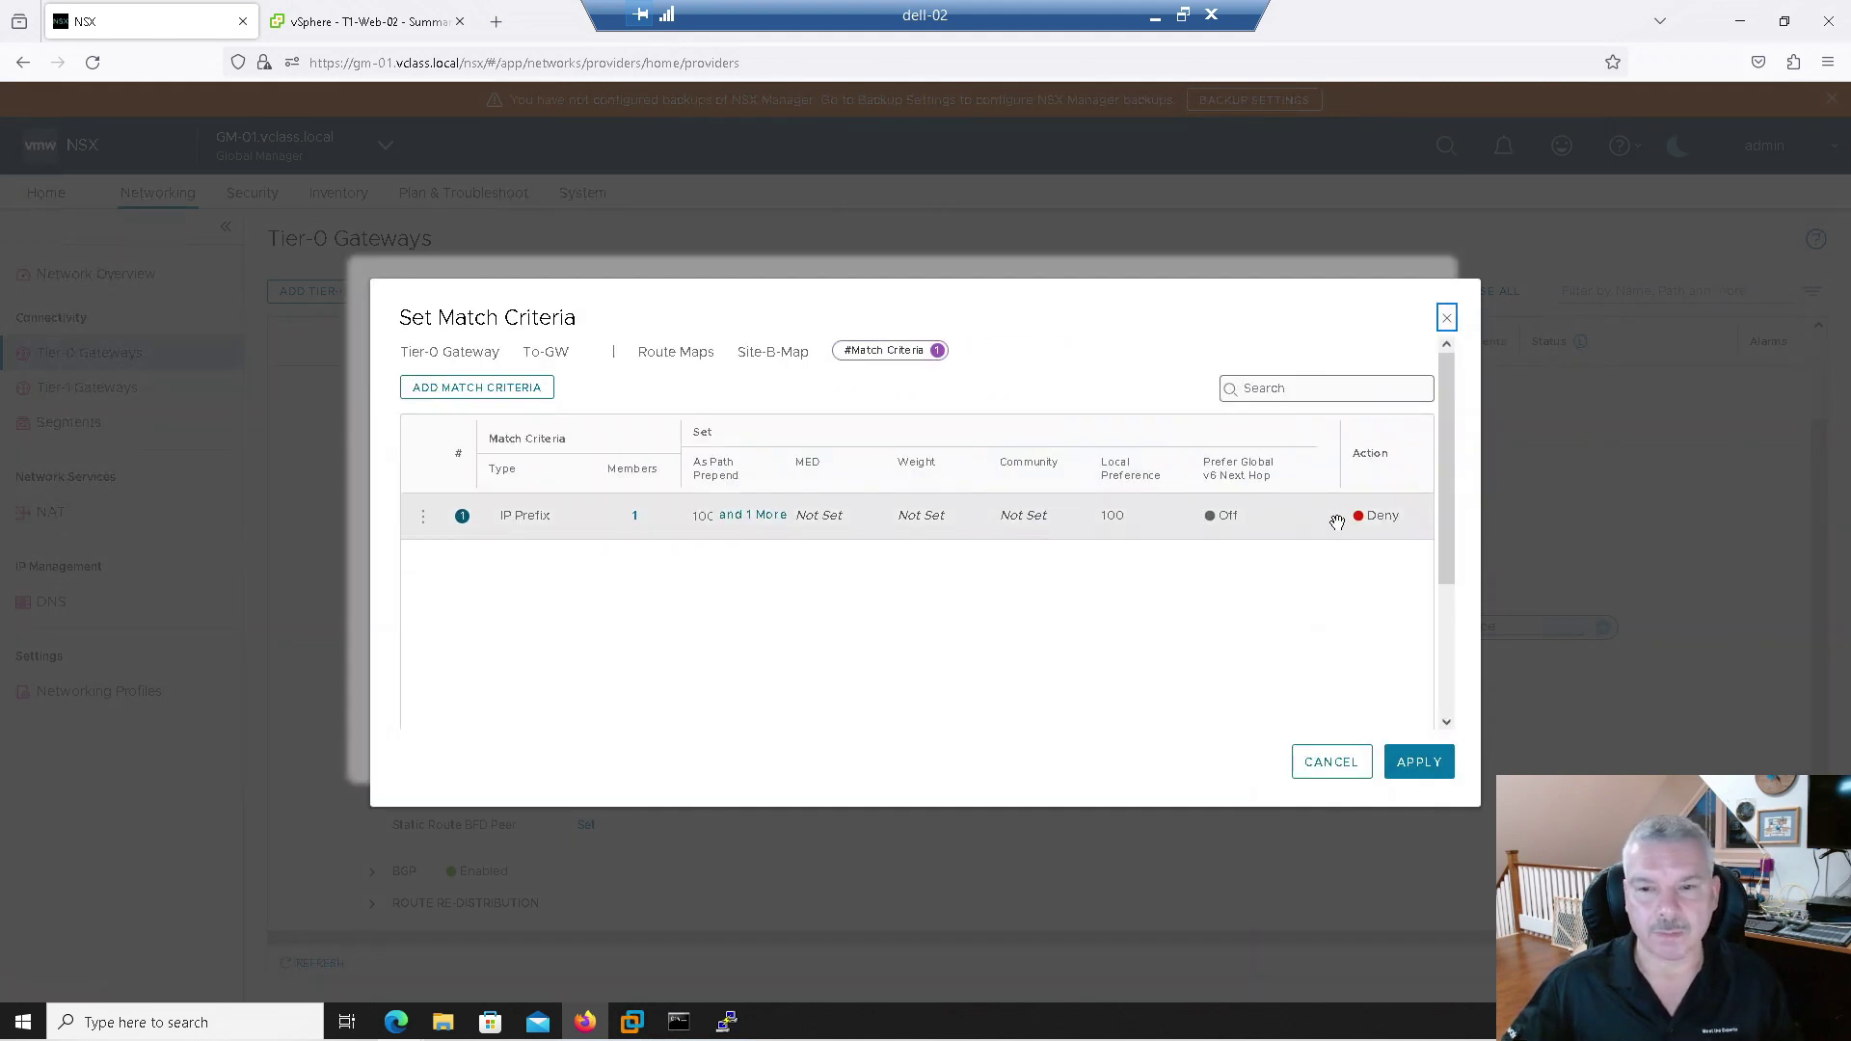
{"action": "left_click", "coordinate": [419, 517]}
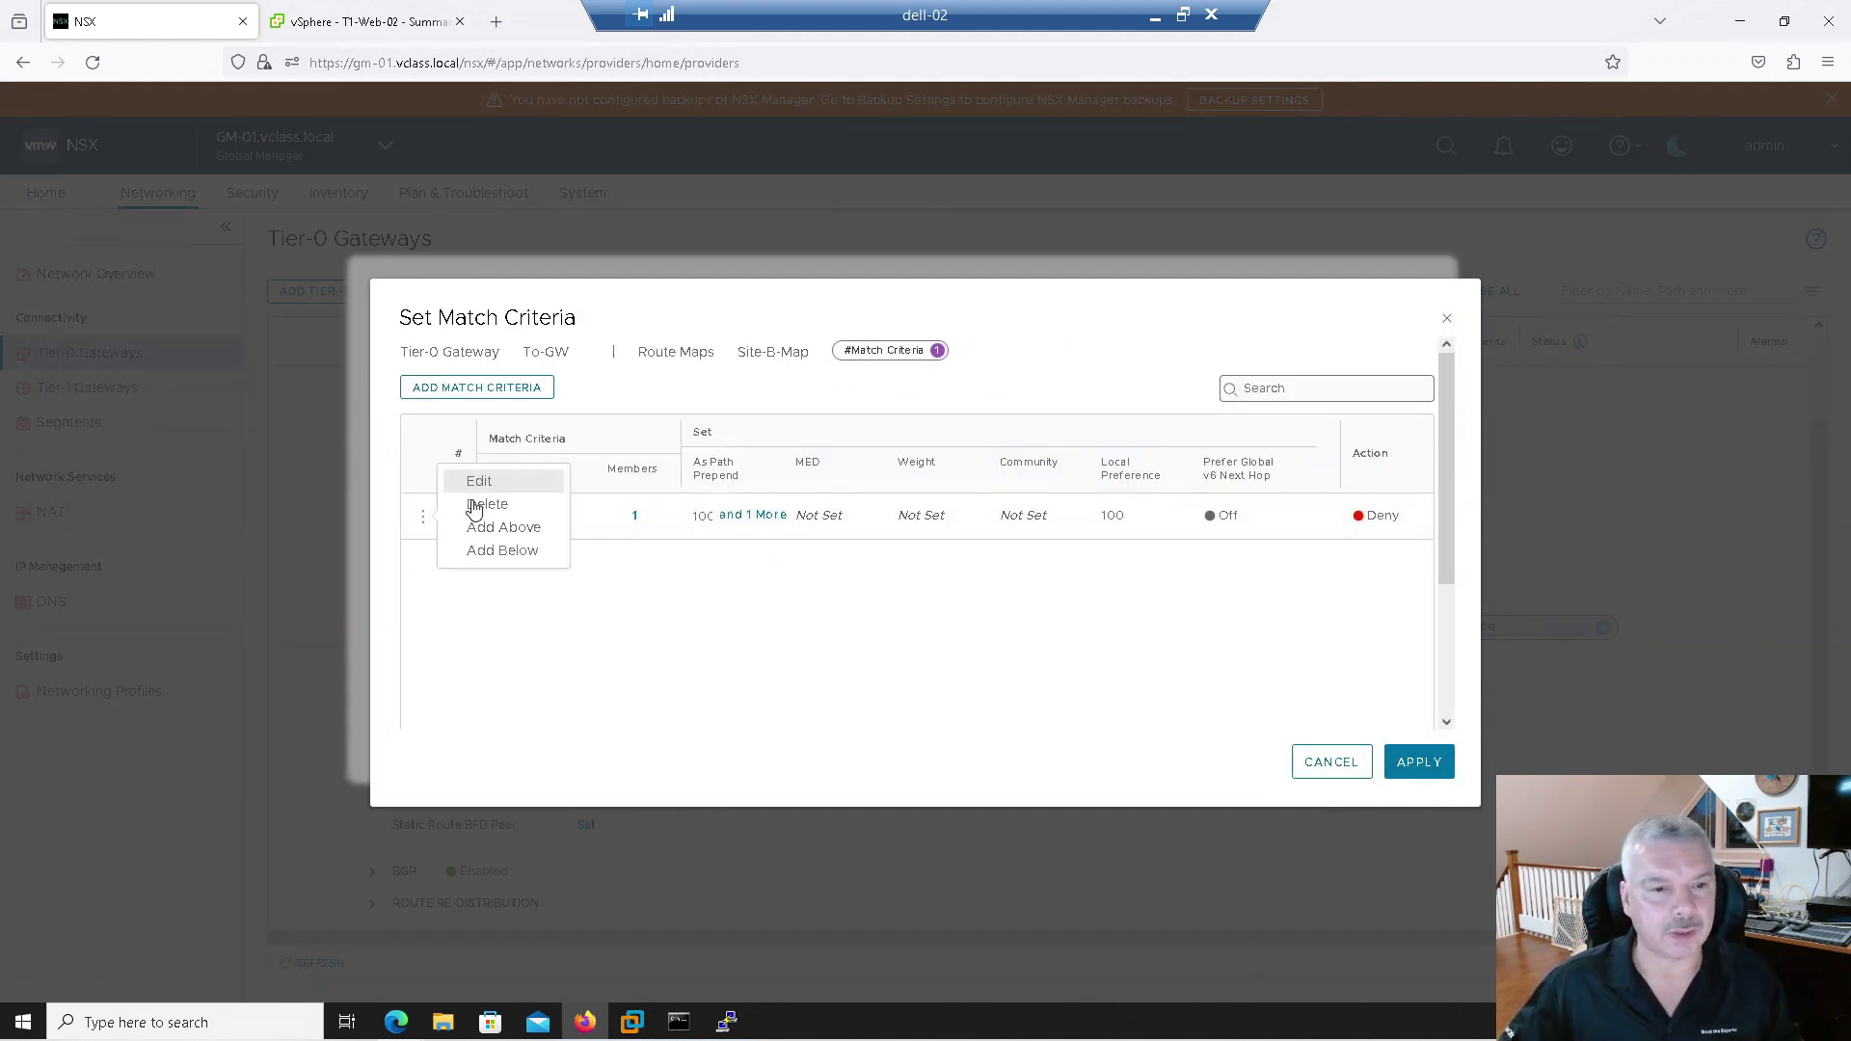
{"action": "left_click", "coordinate": [468, 482]}
{"action": "left_click", "coordinate": [1406, 533]}
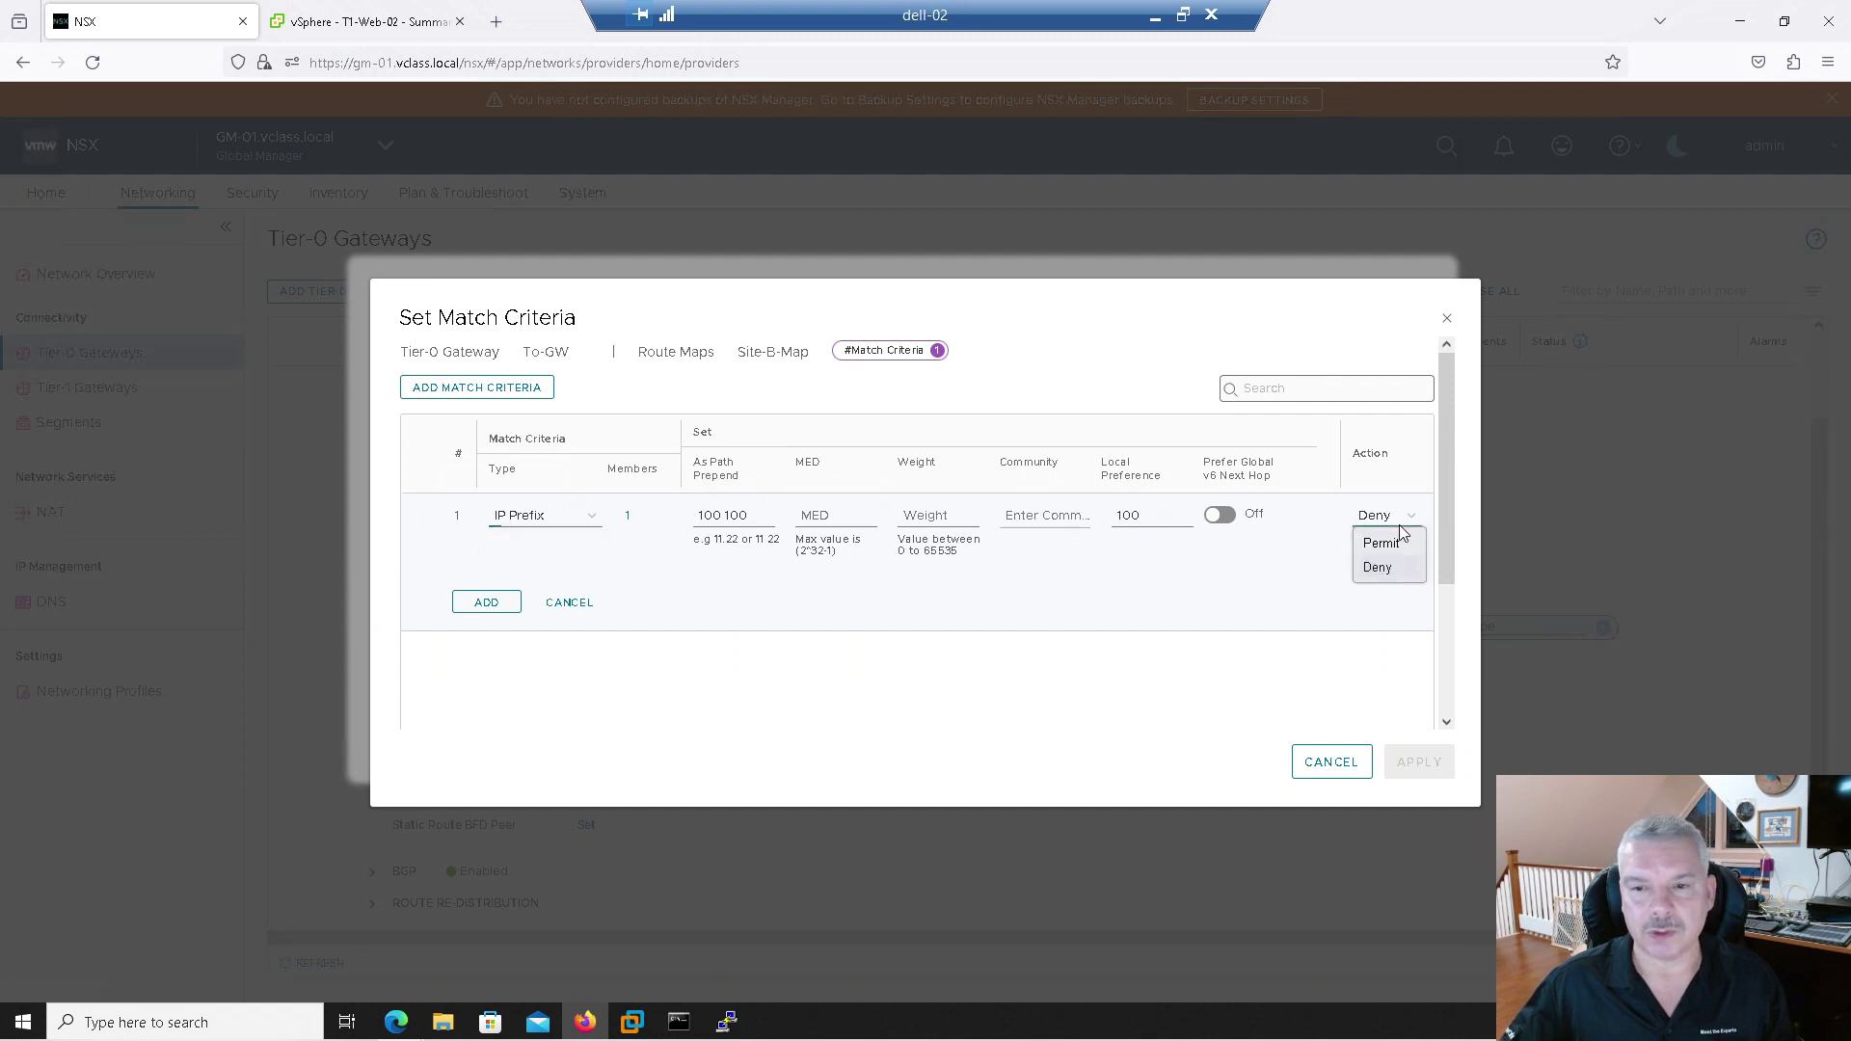
{"action": "left_click", "coordinate": [1366, 547]}
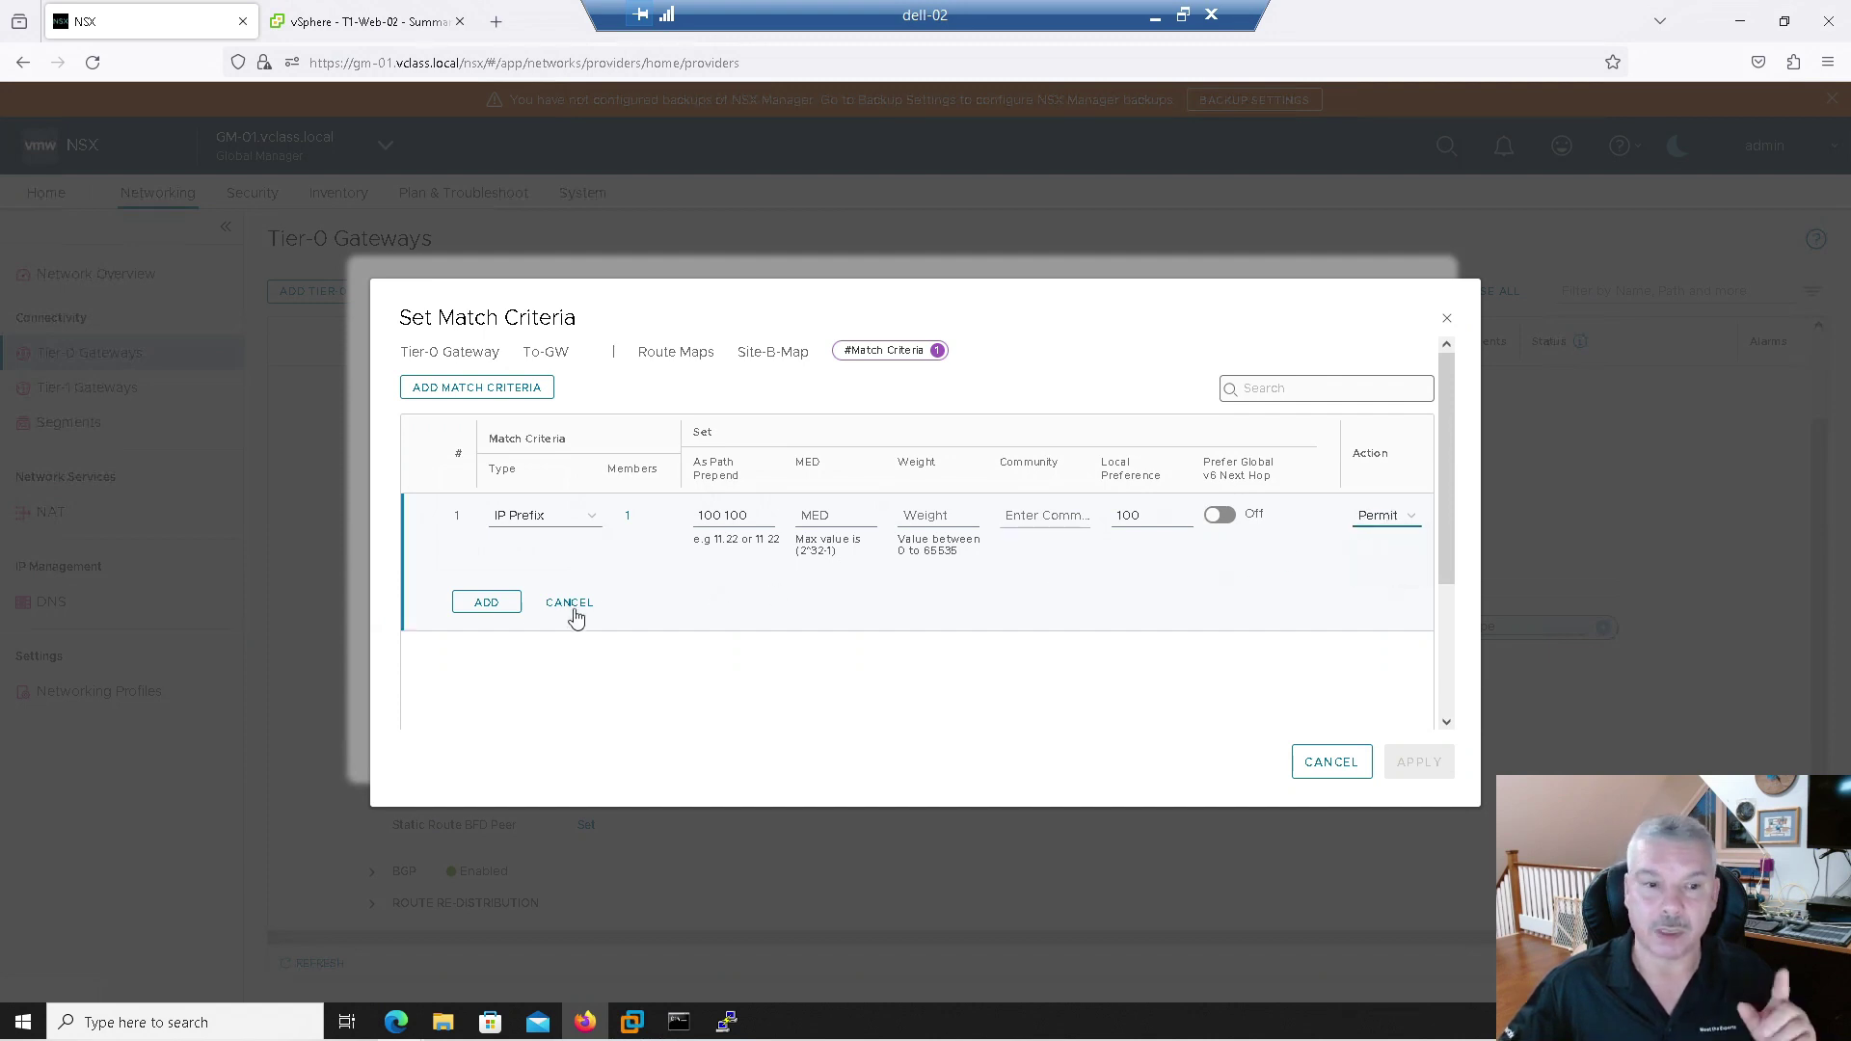
{"action": "left_click", "coordinate": [486, 604]}
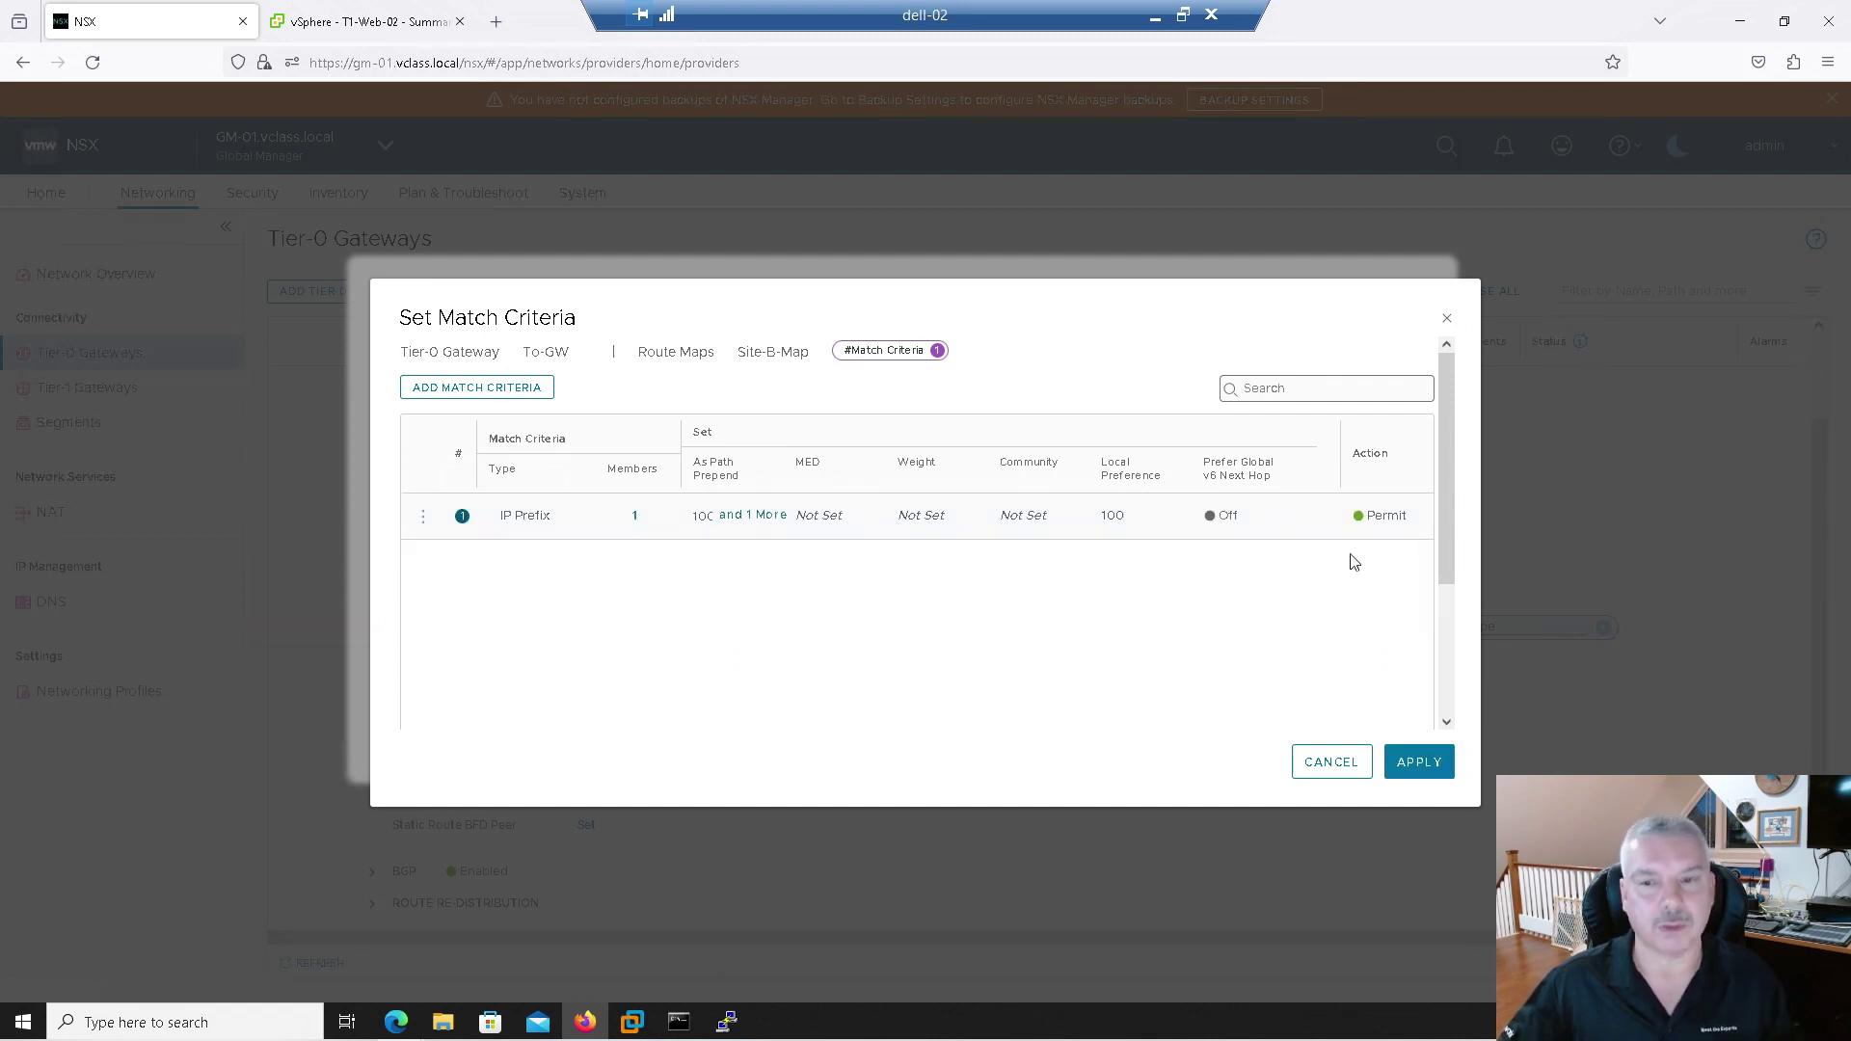
{"action": "left_click", "coordinate": [1418, 762]}
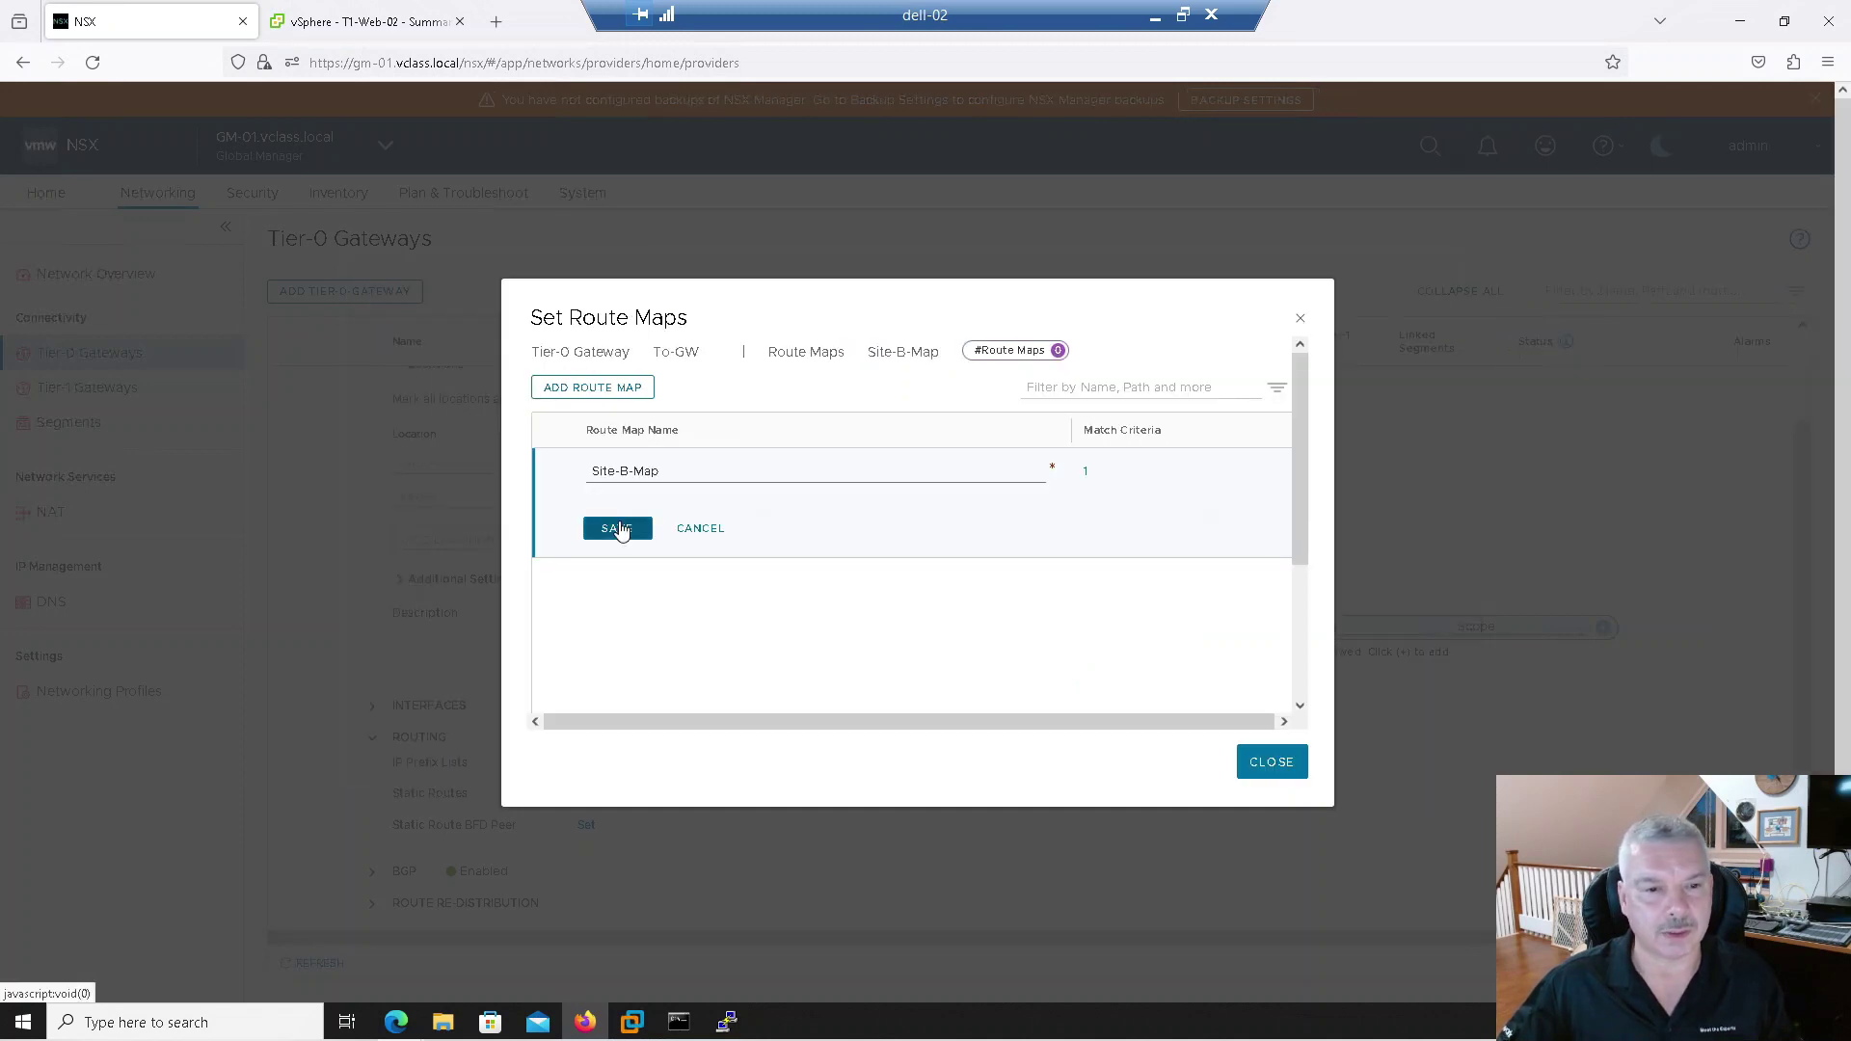
{"action": "left_click", "coordinate": [622, 530]}
{"action": "left_click", "coordinate": [1244, 764]}
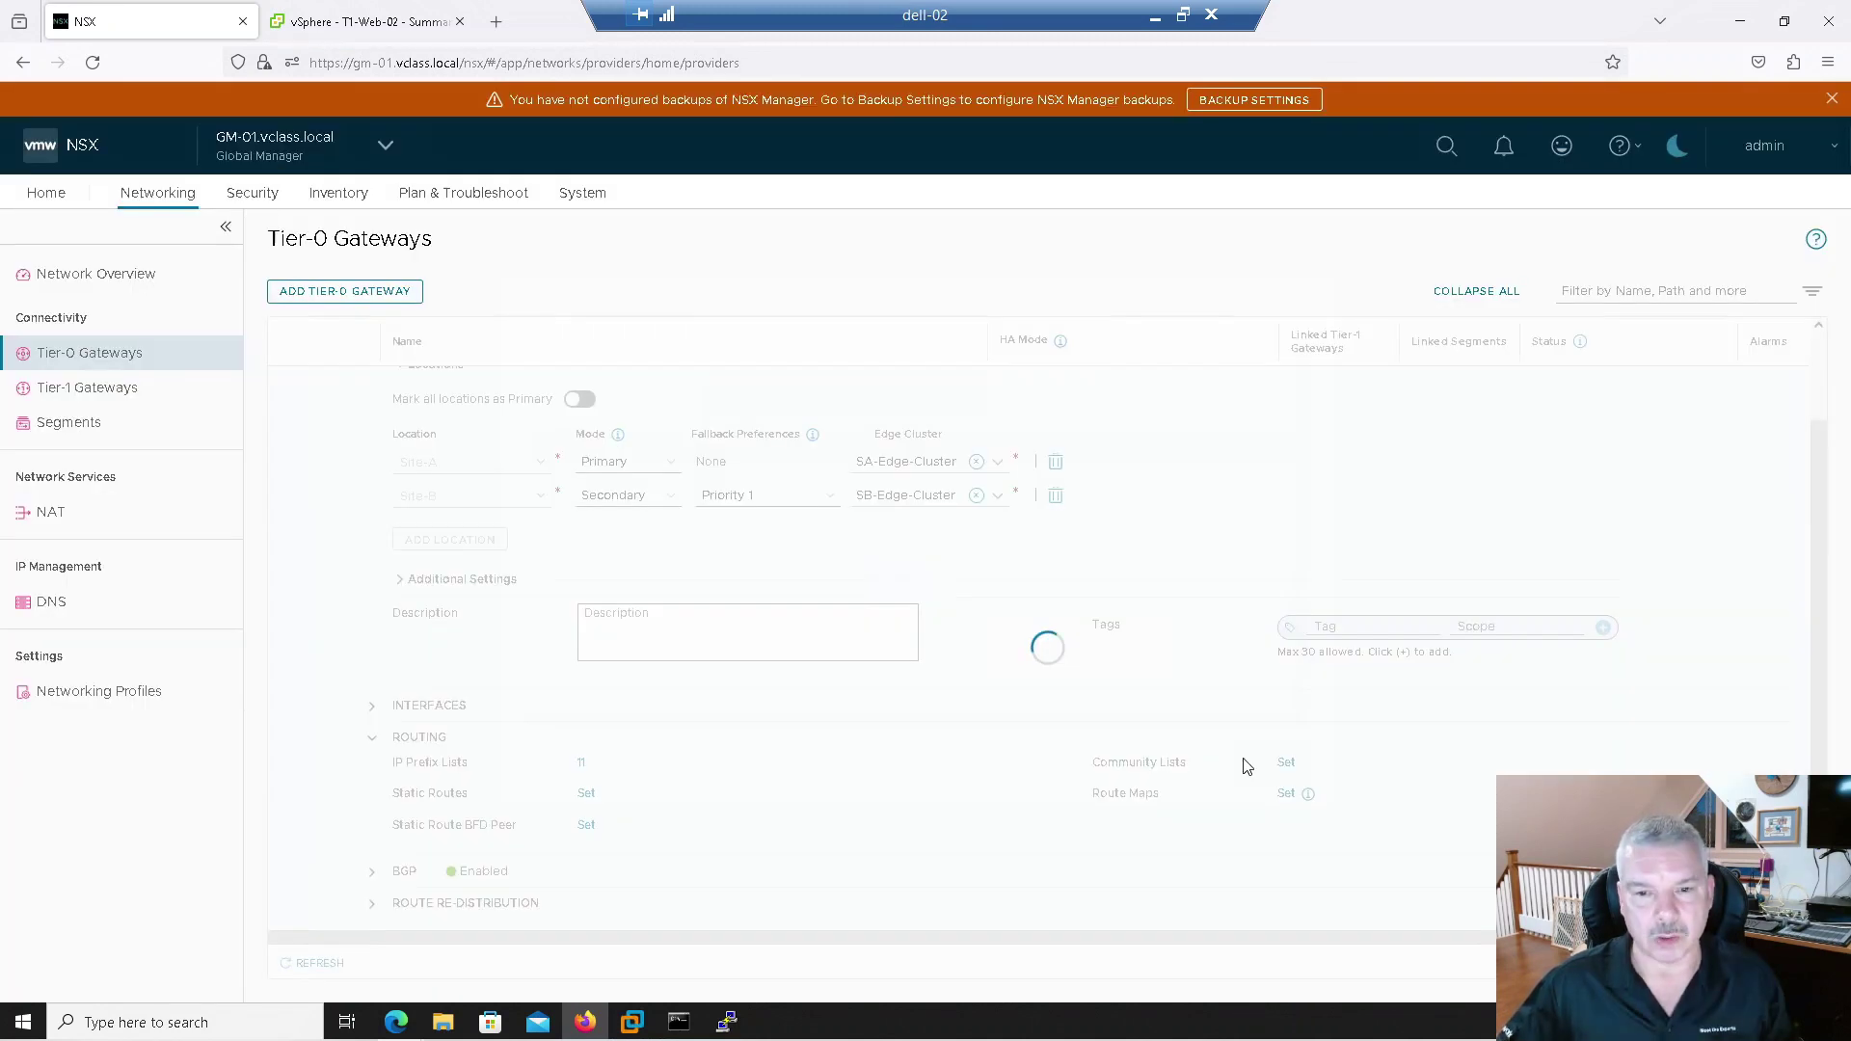
Step: Open the To-GW gateway's BGP neighbors and edit the Site-B neighbor 192.168.110.1
{"action": "scroll", "coordinate": [1061, 781], "scroll_direction": "down", "scroll_amount": 1}
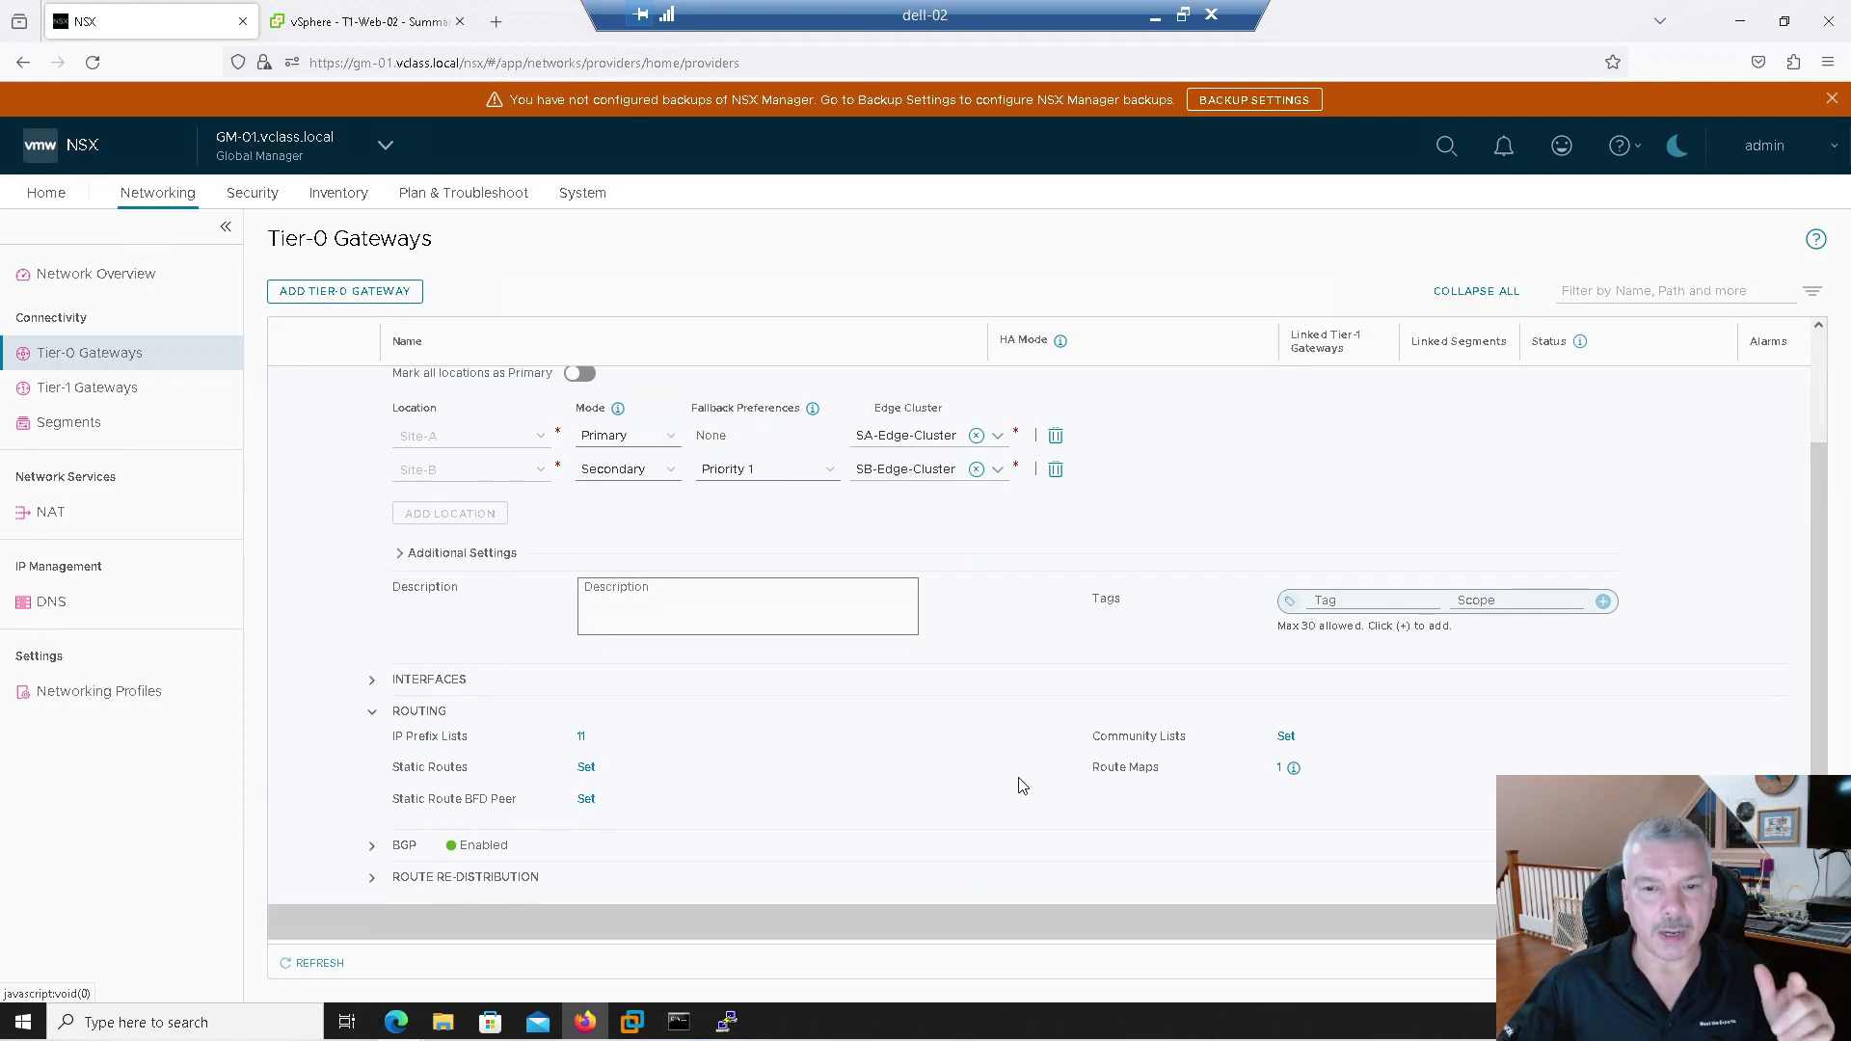
{"action": "left_click", "coordinate": [372, 846]}
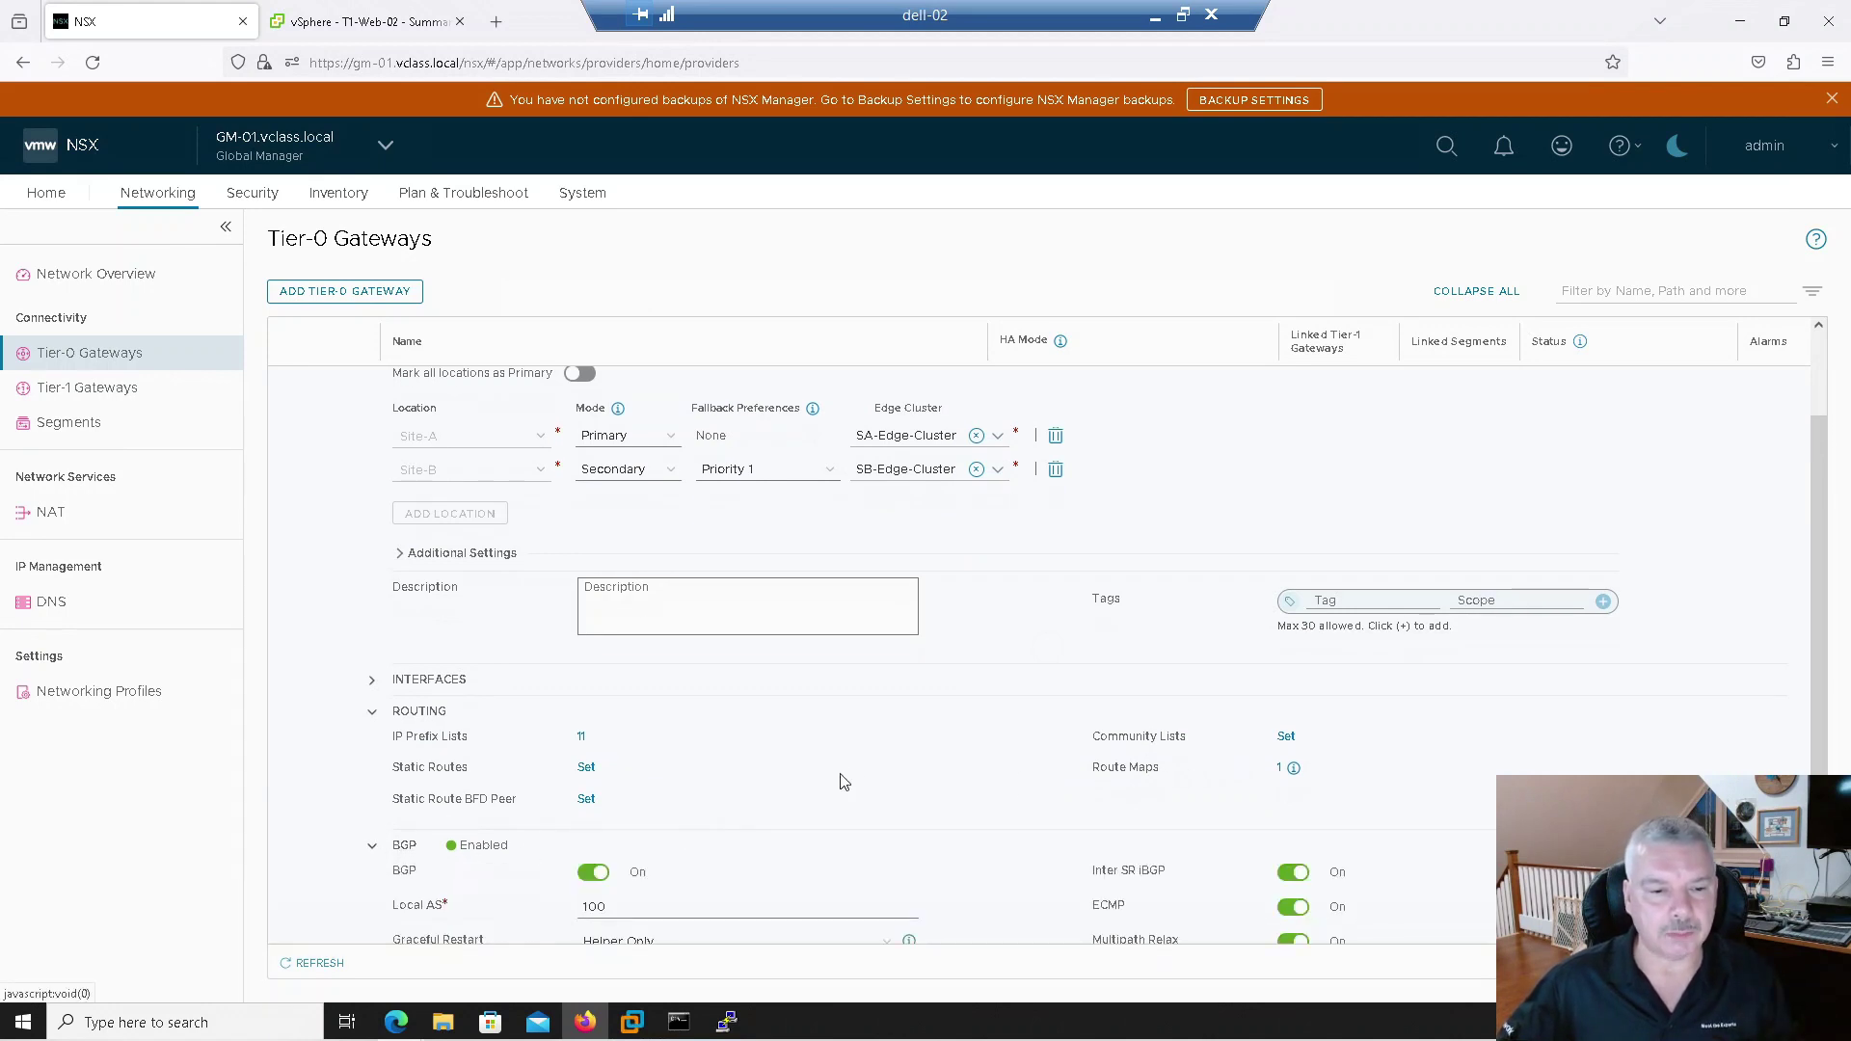
{"action": "scroll", "coordinate": [843, 777], "scroll_direction": "down", "scroll_amount": 3}
{"action": "scroll", "coordinate": [891, 735], "scroll_direction": "down", "scroll_amount": 1}
{"action": "double_click", "coordinate": [624, 678]}
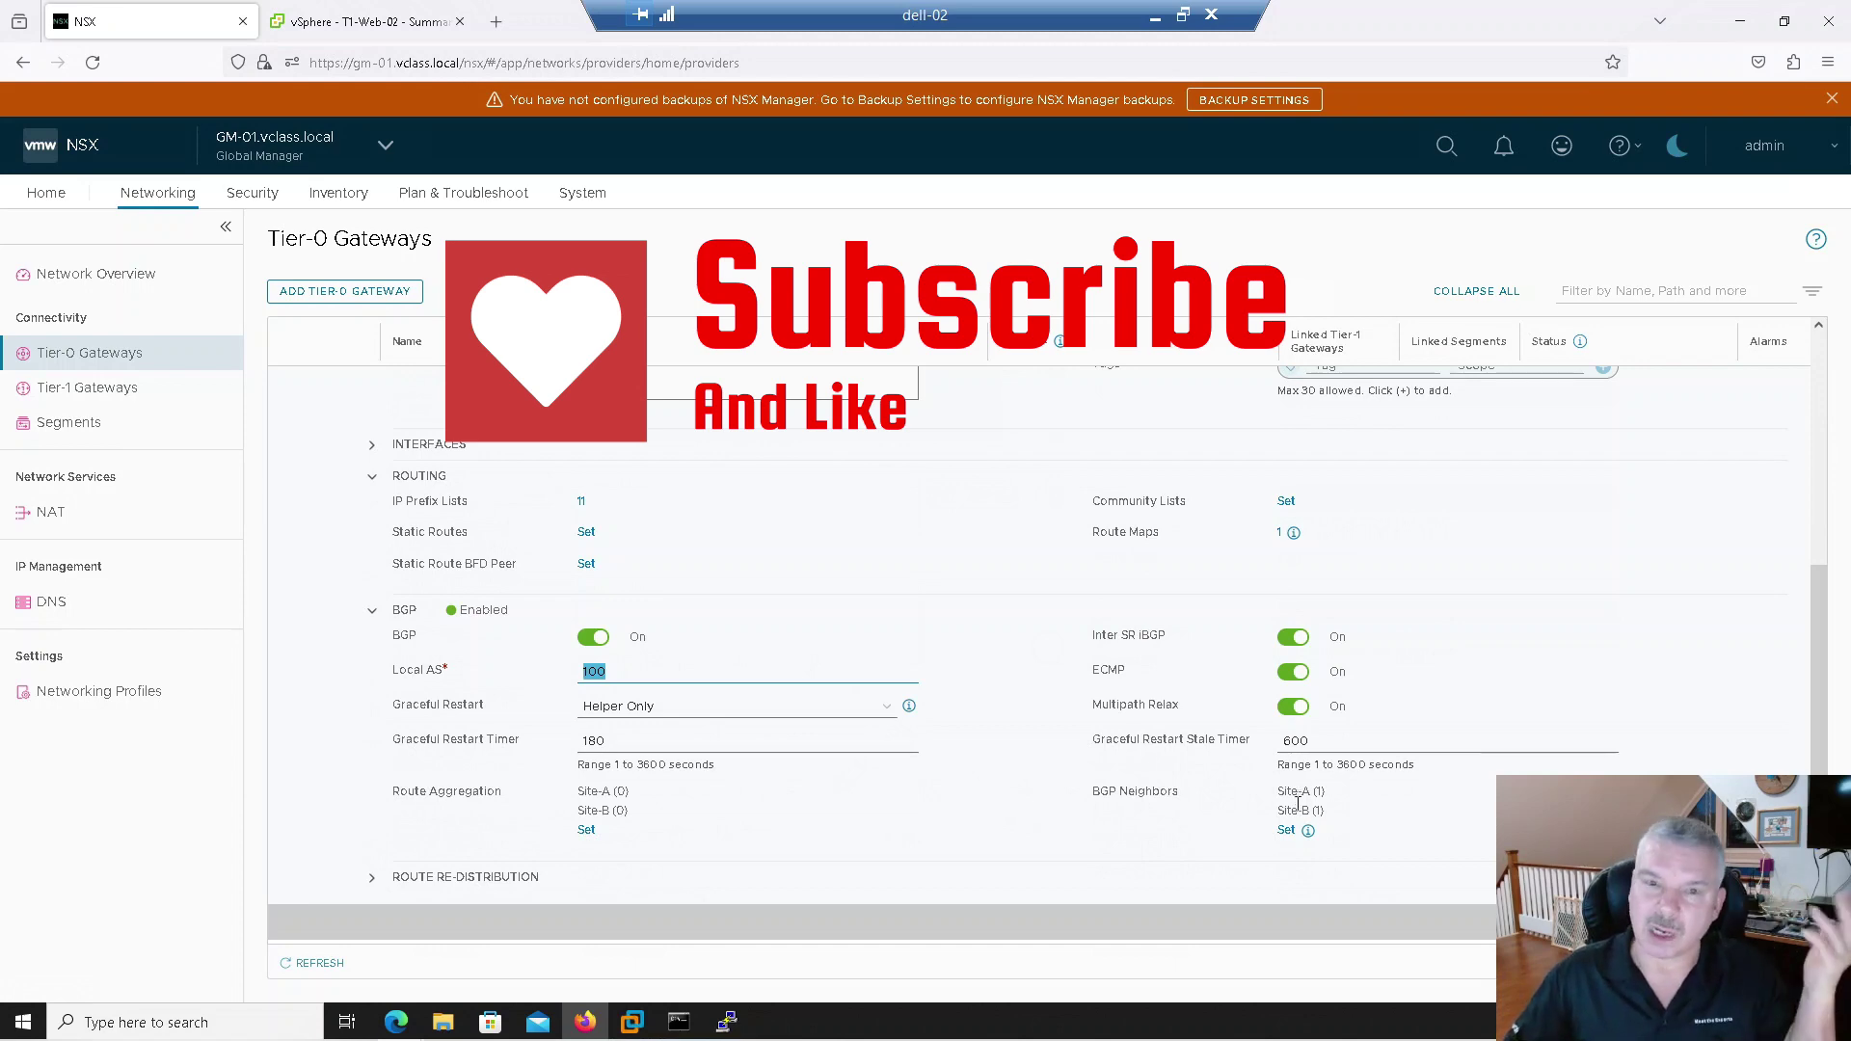
{"action": "left_click", "coordinate": [1287, 830]}
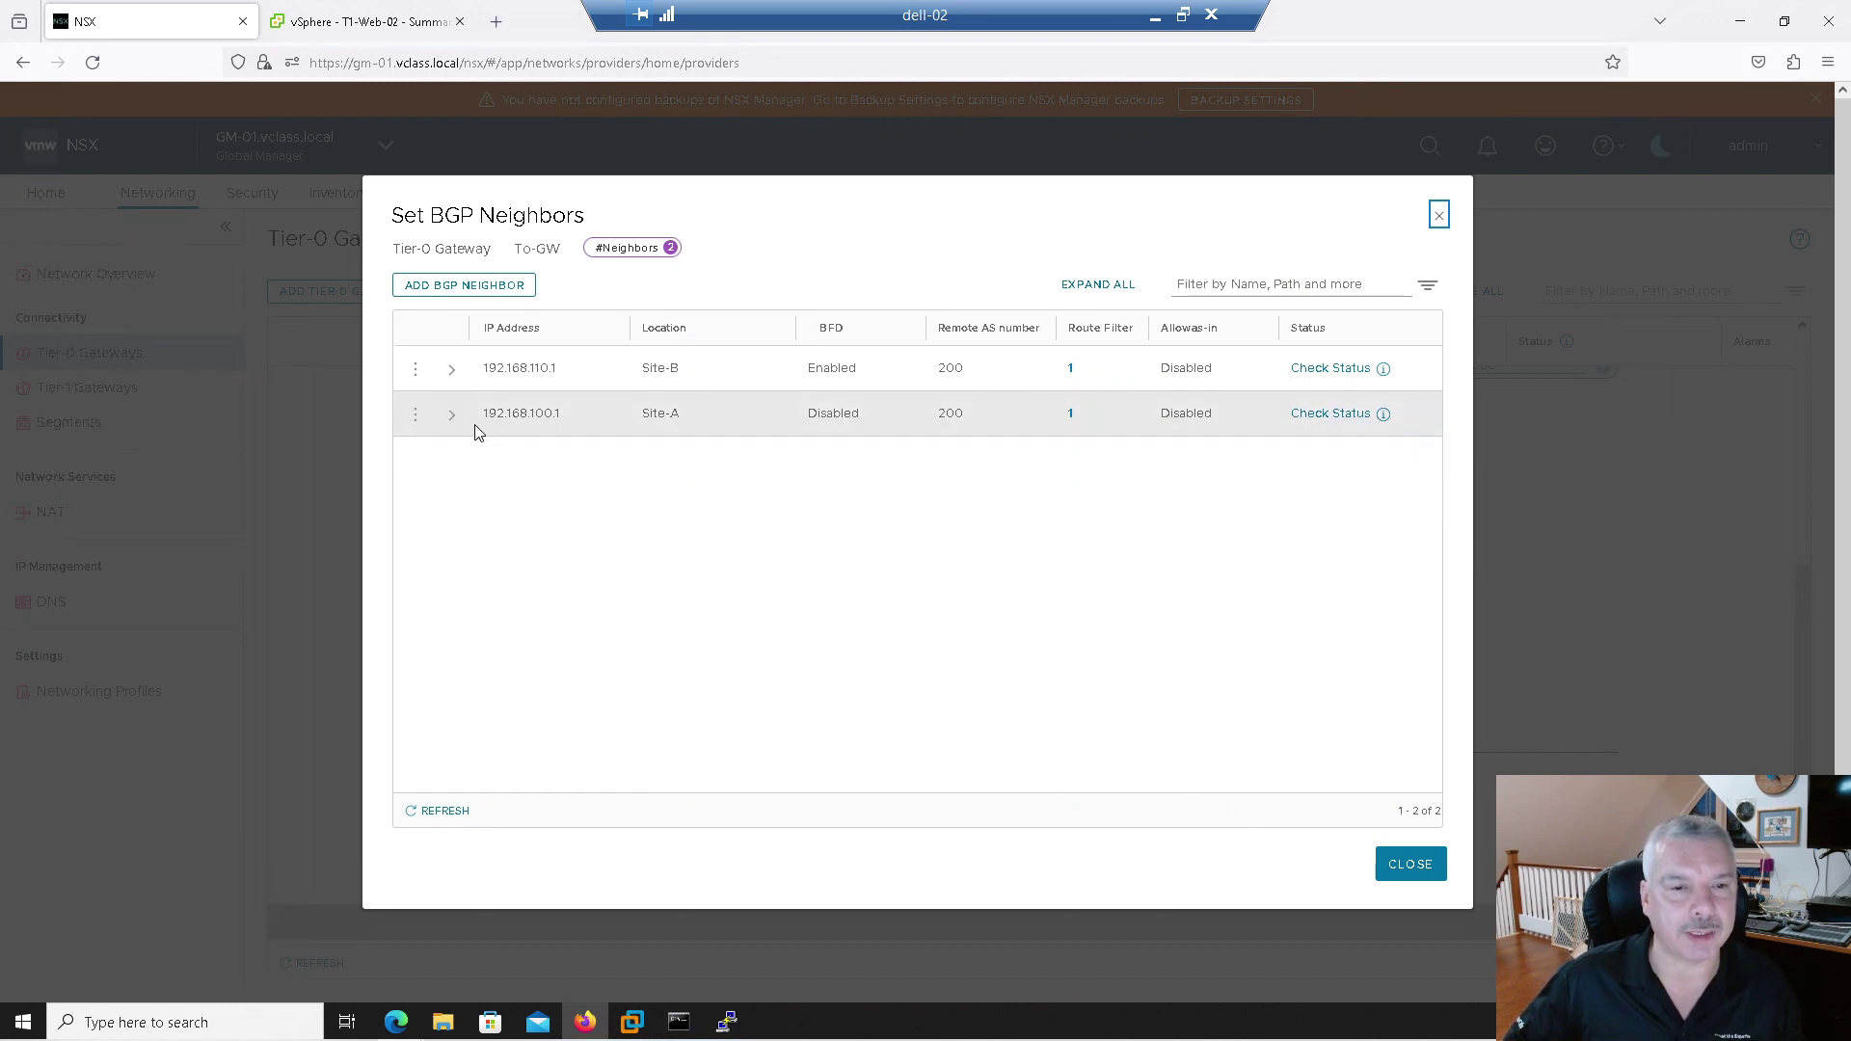
{"action": "left_click", "coordinate": [415, 374]}
{"action": "left_click", "coordinate": [457, 326]}
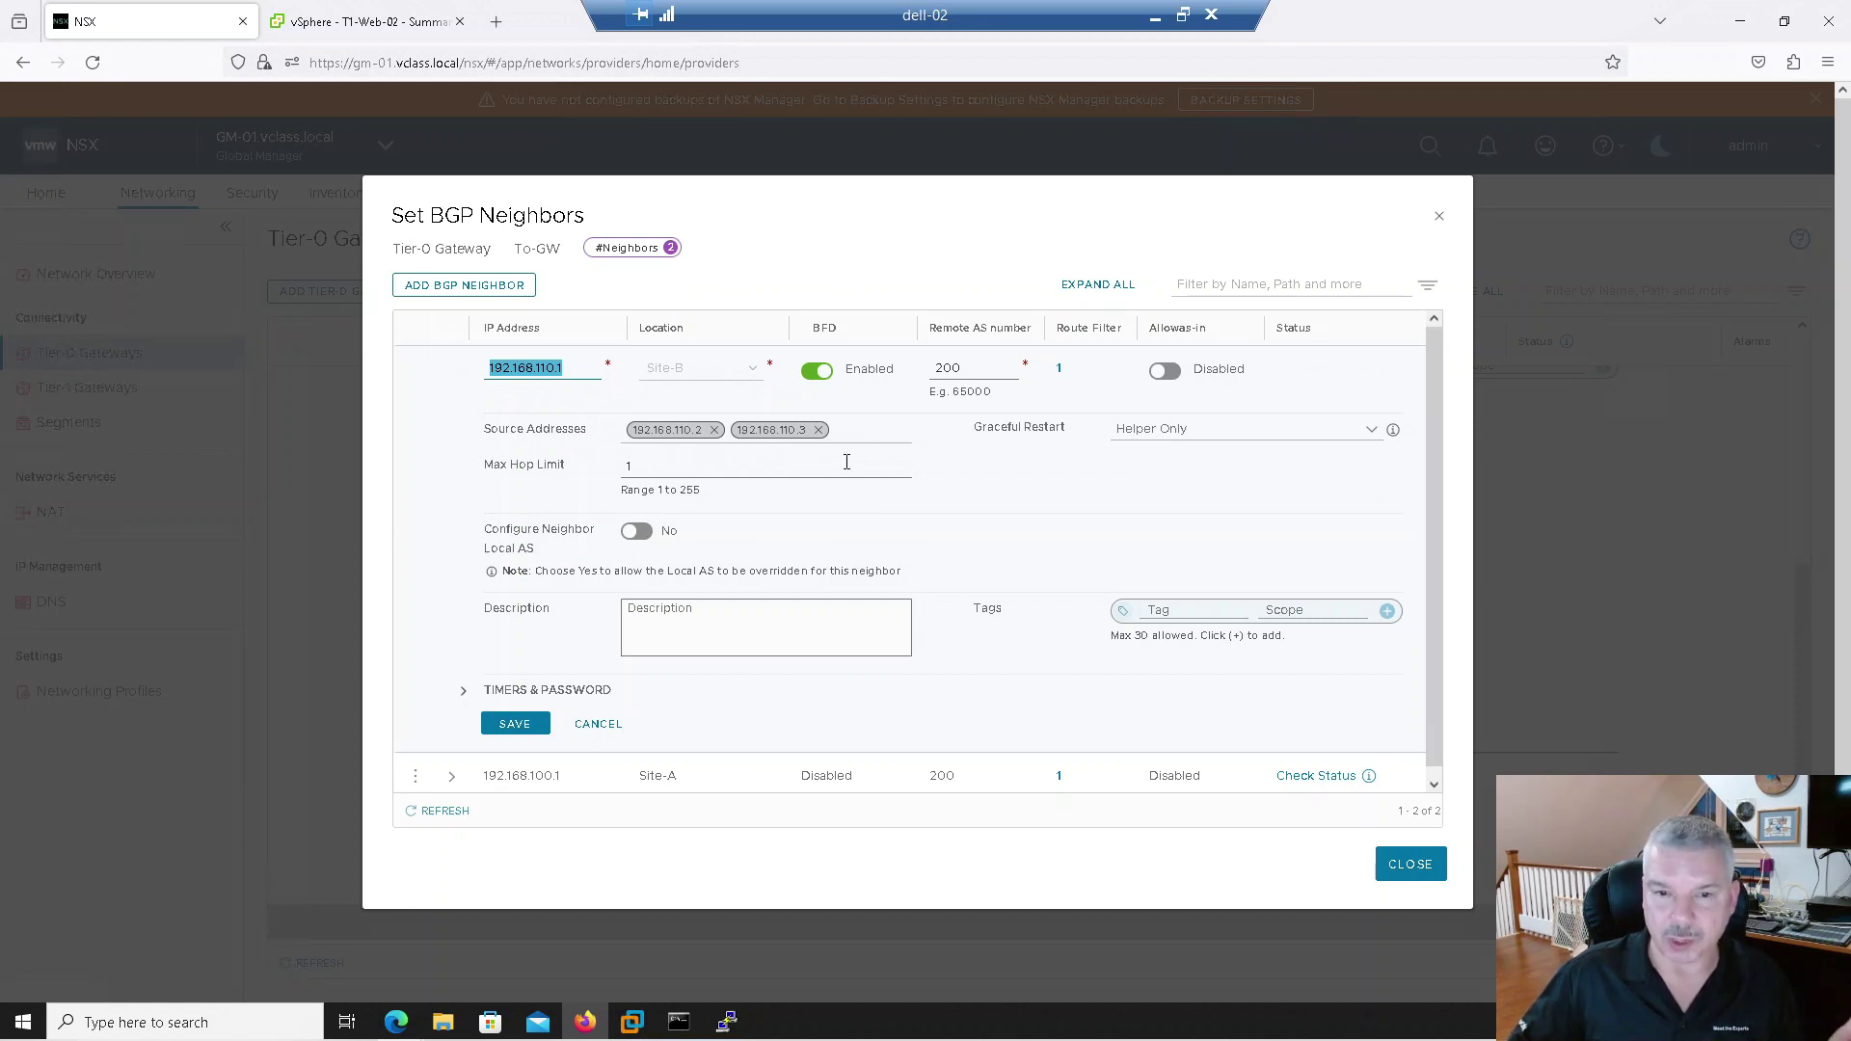
Step: Add an IPv4 route filter to the Site-B neighbor with Site-B-Map as its Out filter
{"action": "left_click", "coordinate": [1059, 373]}
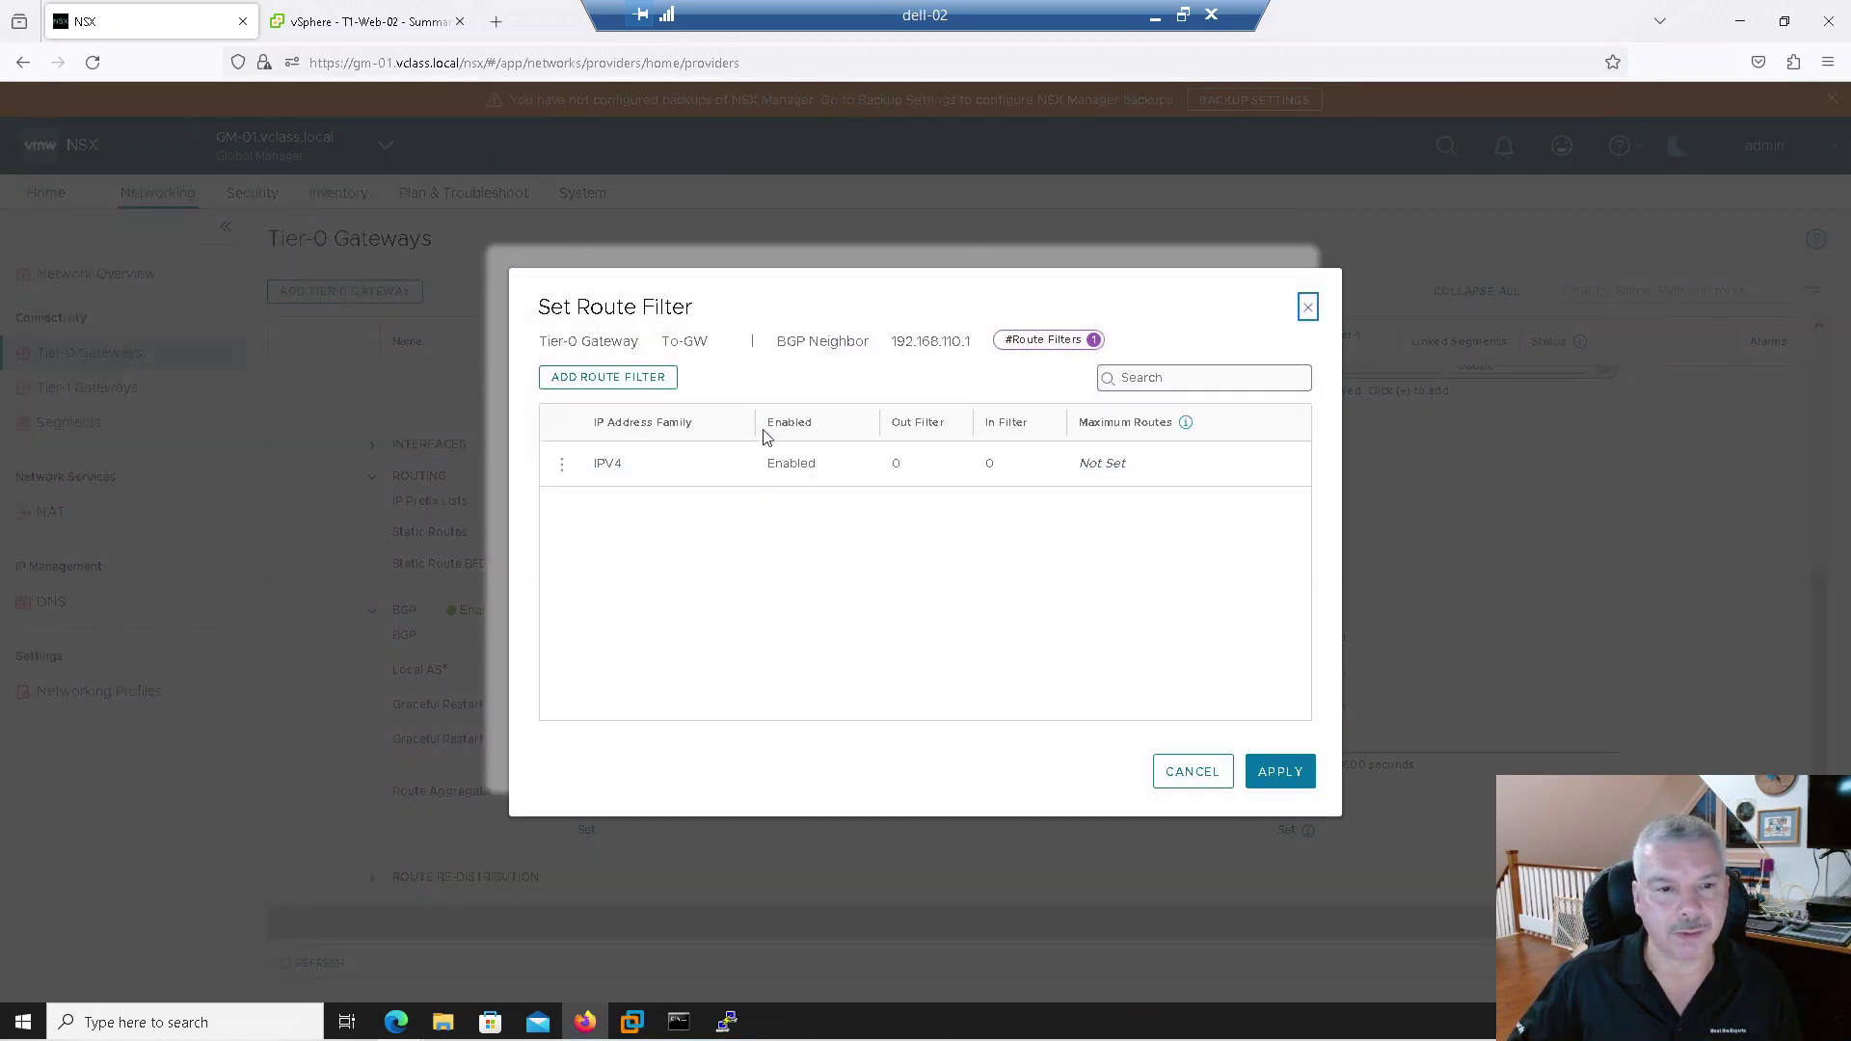
{"action": "left_click", "coordinate": [641, 384]}
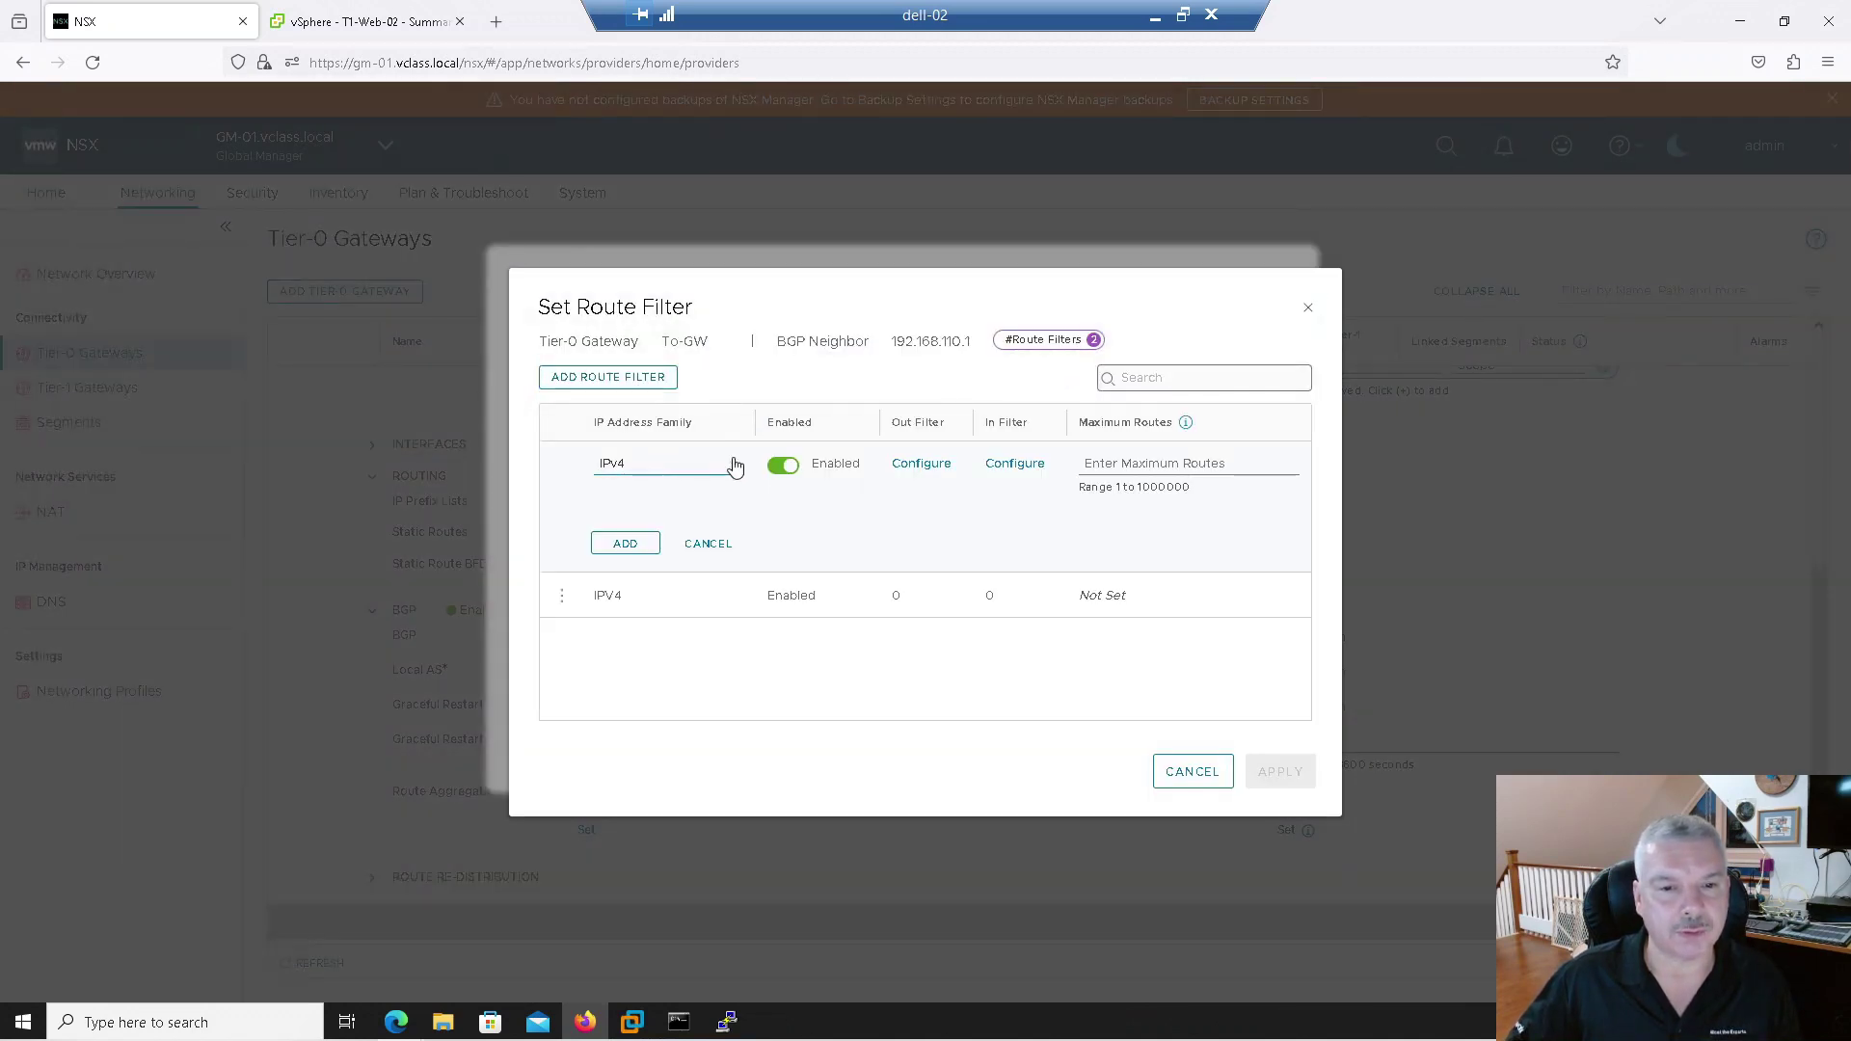
{"action": "left_click", "coordinate": [911, 466]}
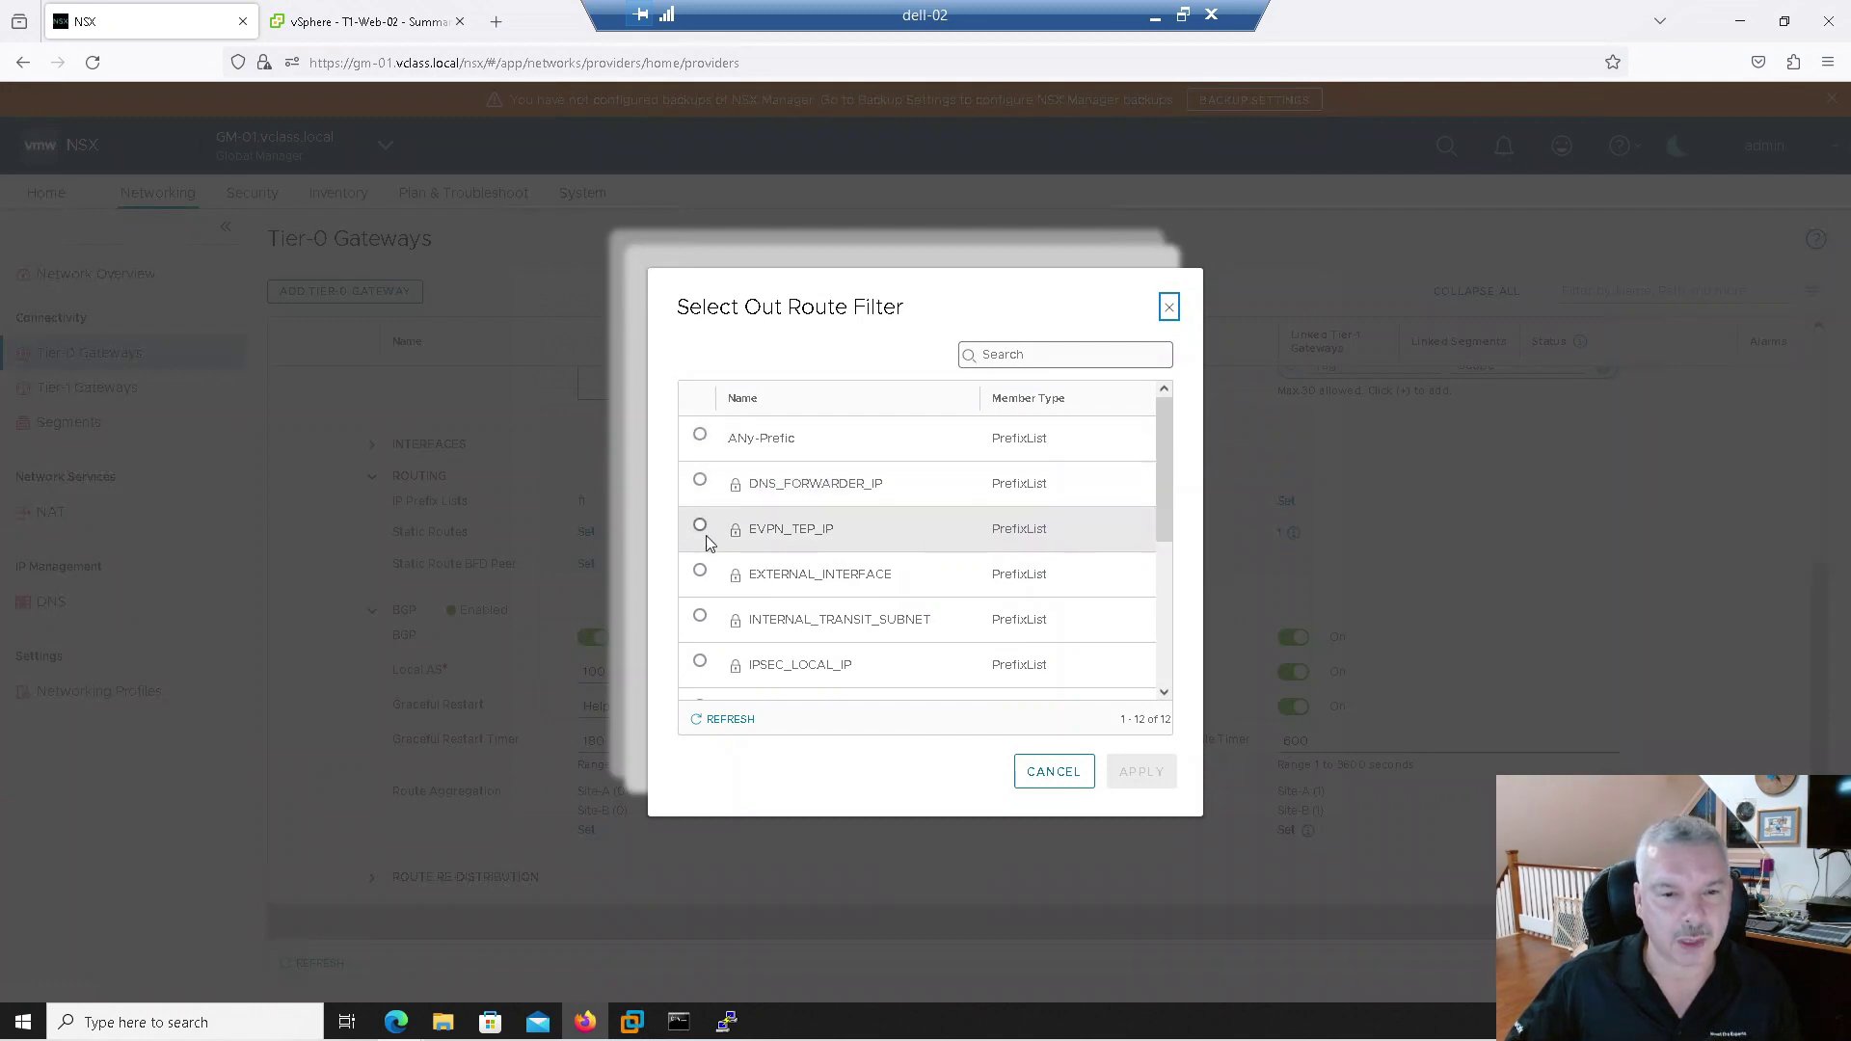
{"action": "scroll", "coordinate": [704, 536], "scroll_direction": "down", "scroll_amount": 3}
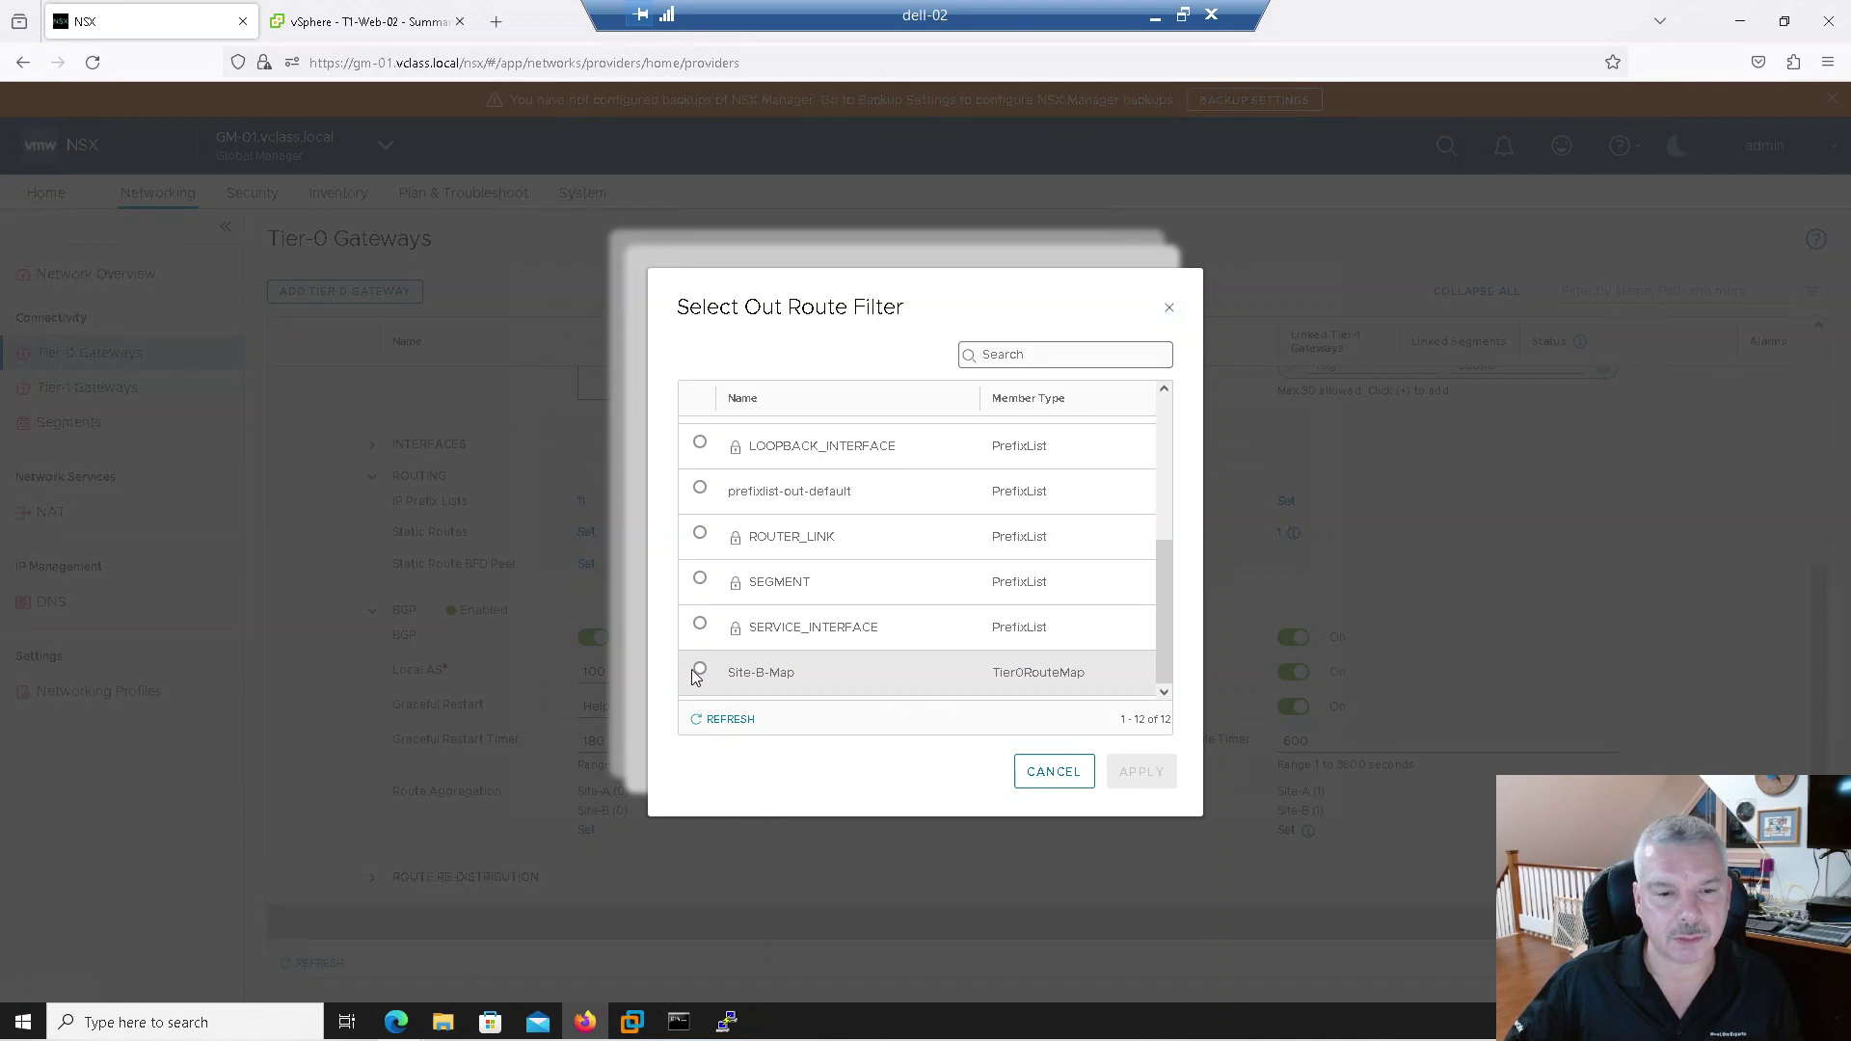
{"action": "left_click", "coordinate": [699, 672]}
{"action": "left_click", "coordinate": [1139, 771]}
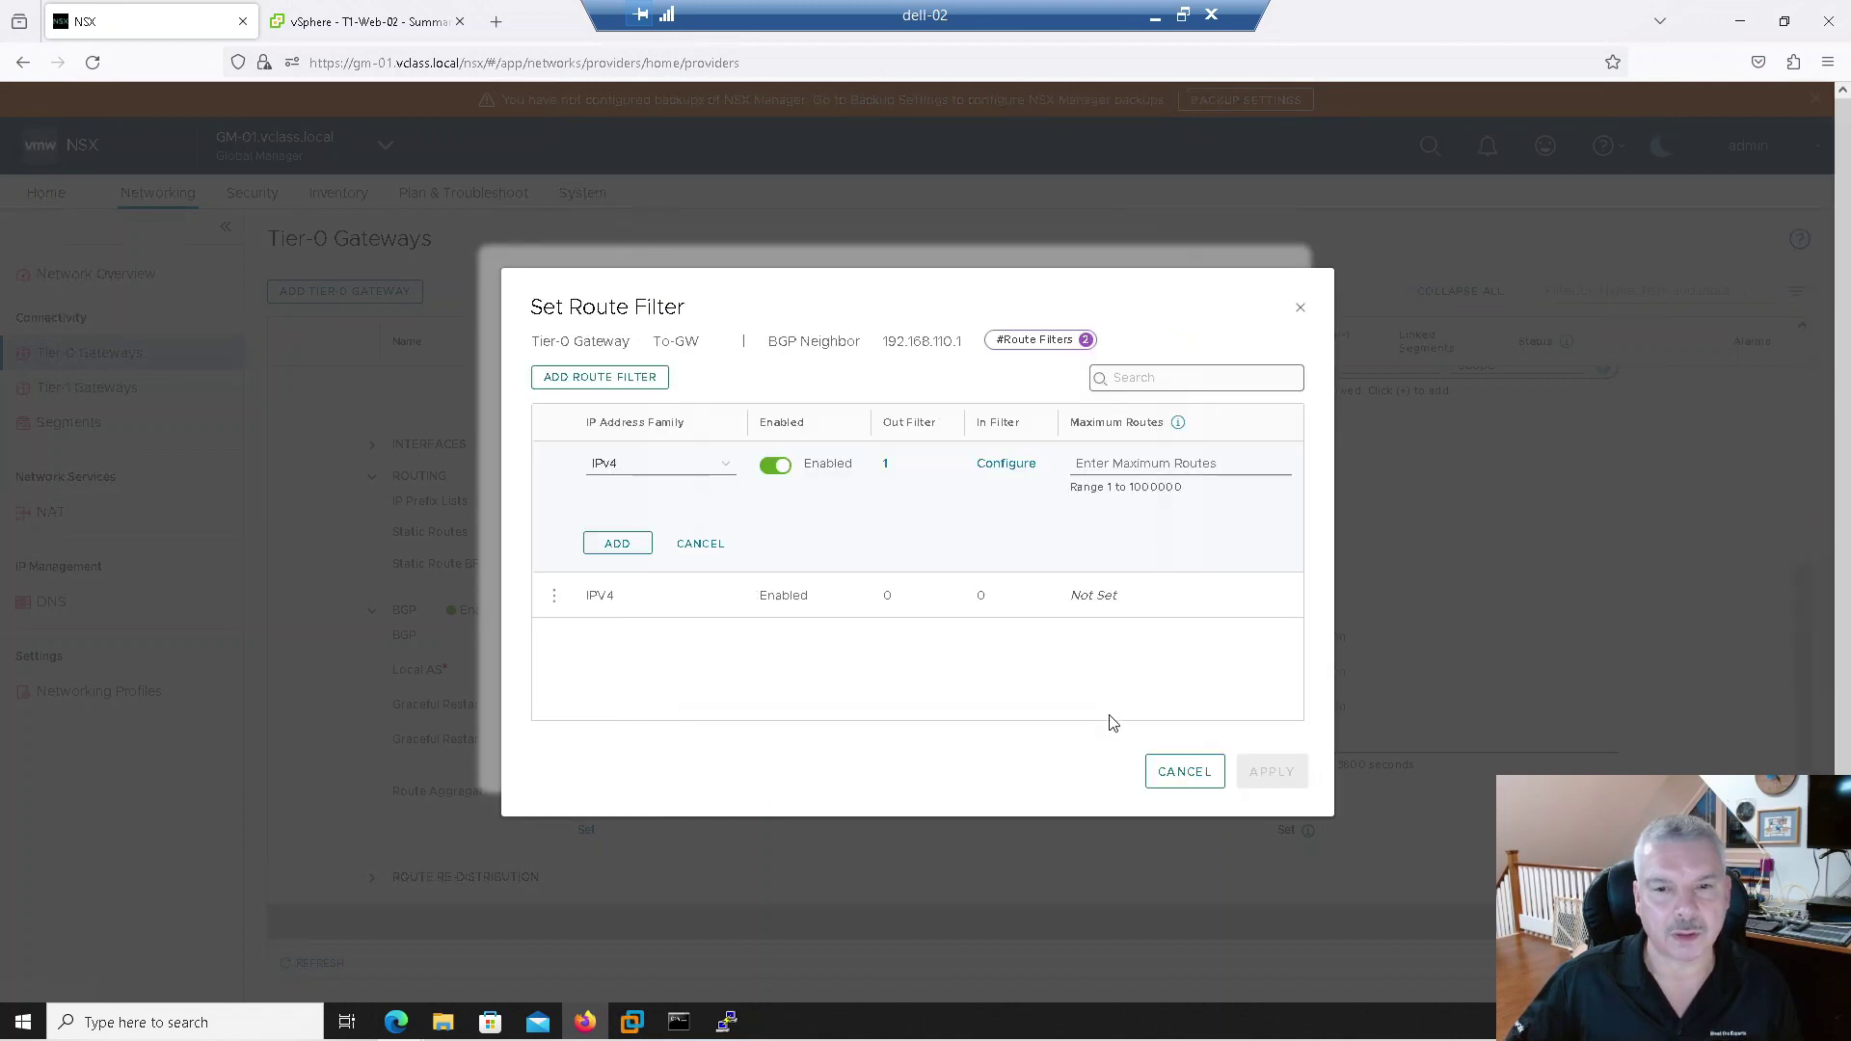
Step: Set the new IPv4 route filter's In filter to Site-B-Map
{"action": "left_click", "coordinate": [1004, 464]}
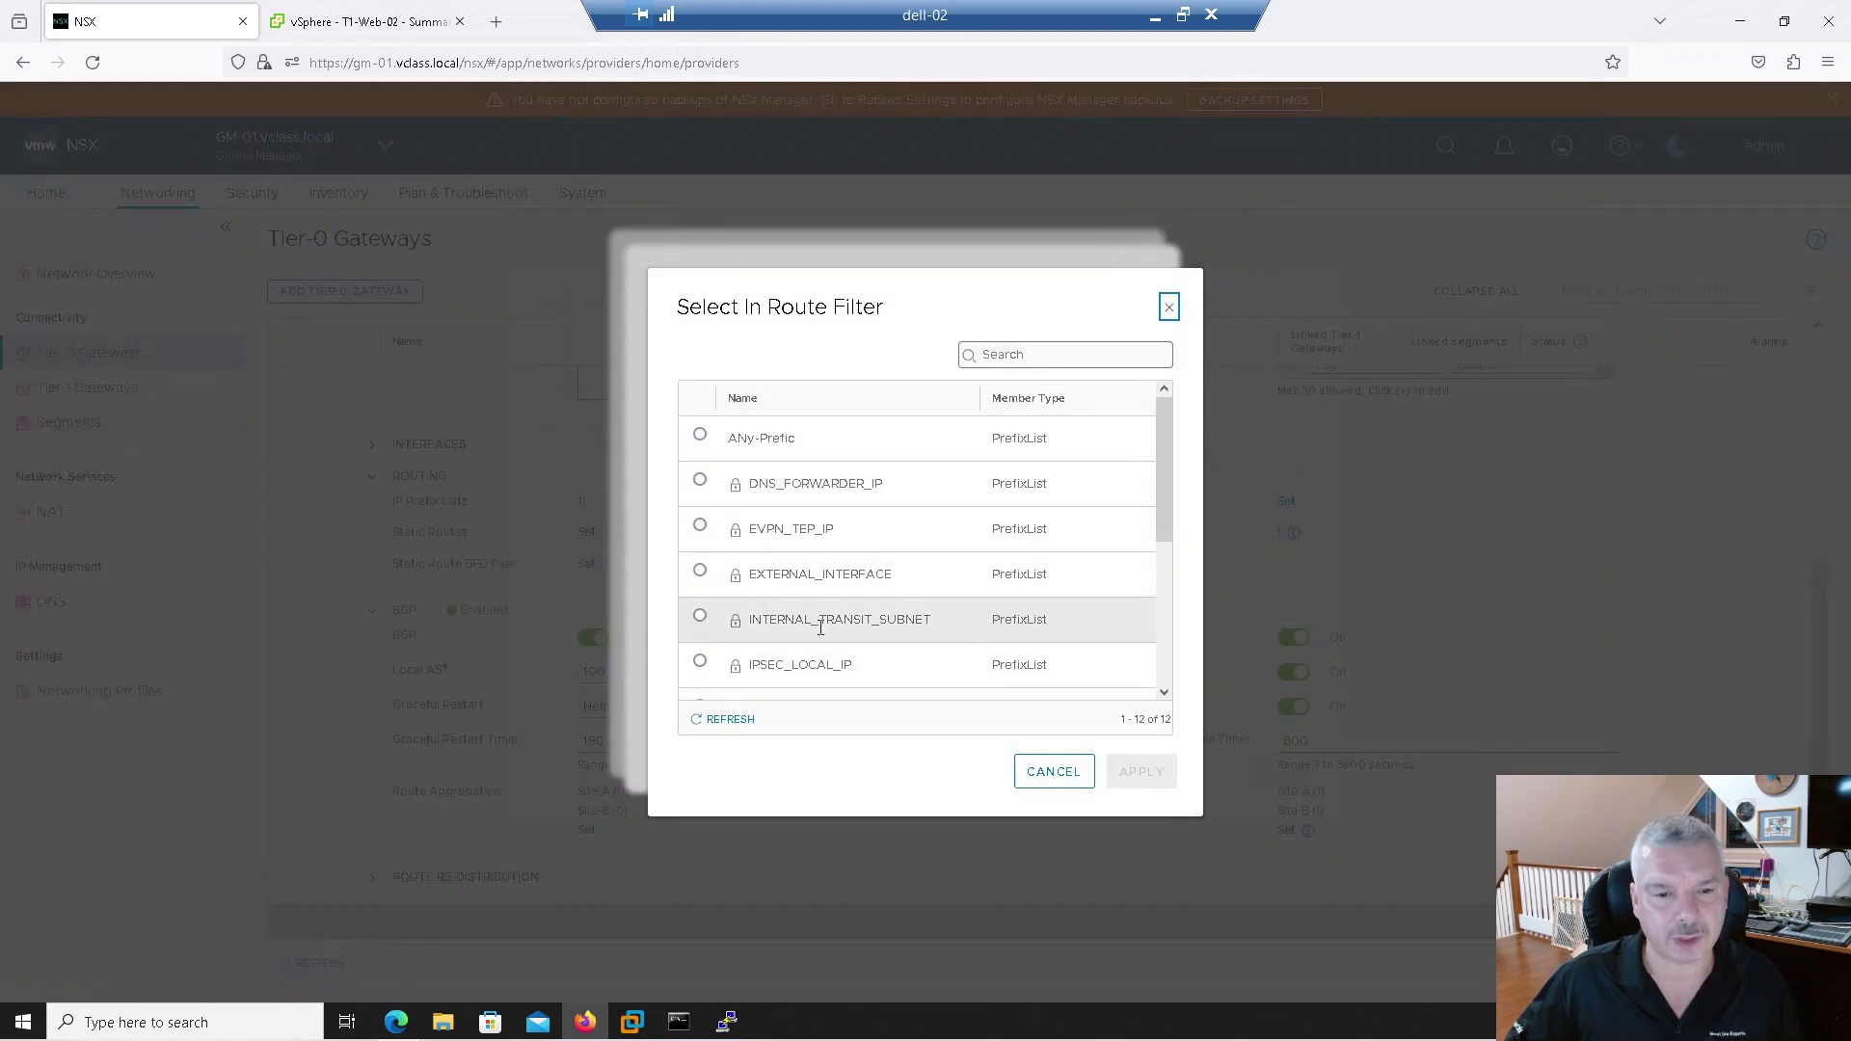
{"action": "scroll", "coordinate": [772, 636], "scroll_direction": "down", "scroll_amount": 3}
{"action": "left_click", "coordinate": [700, 671]}
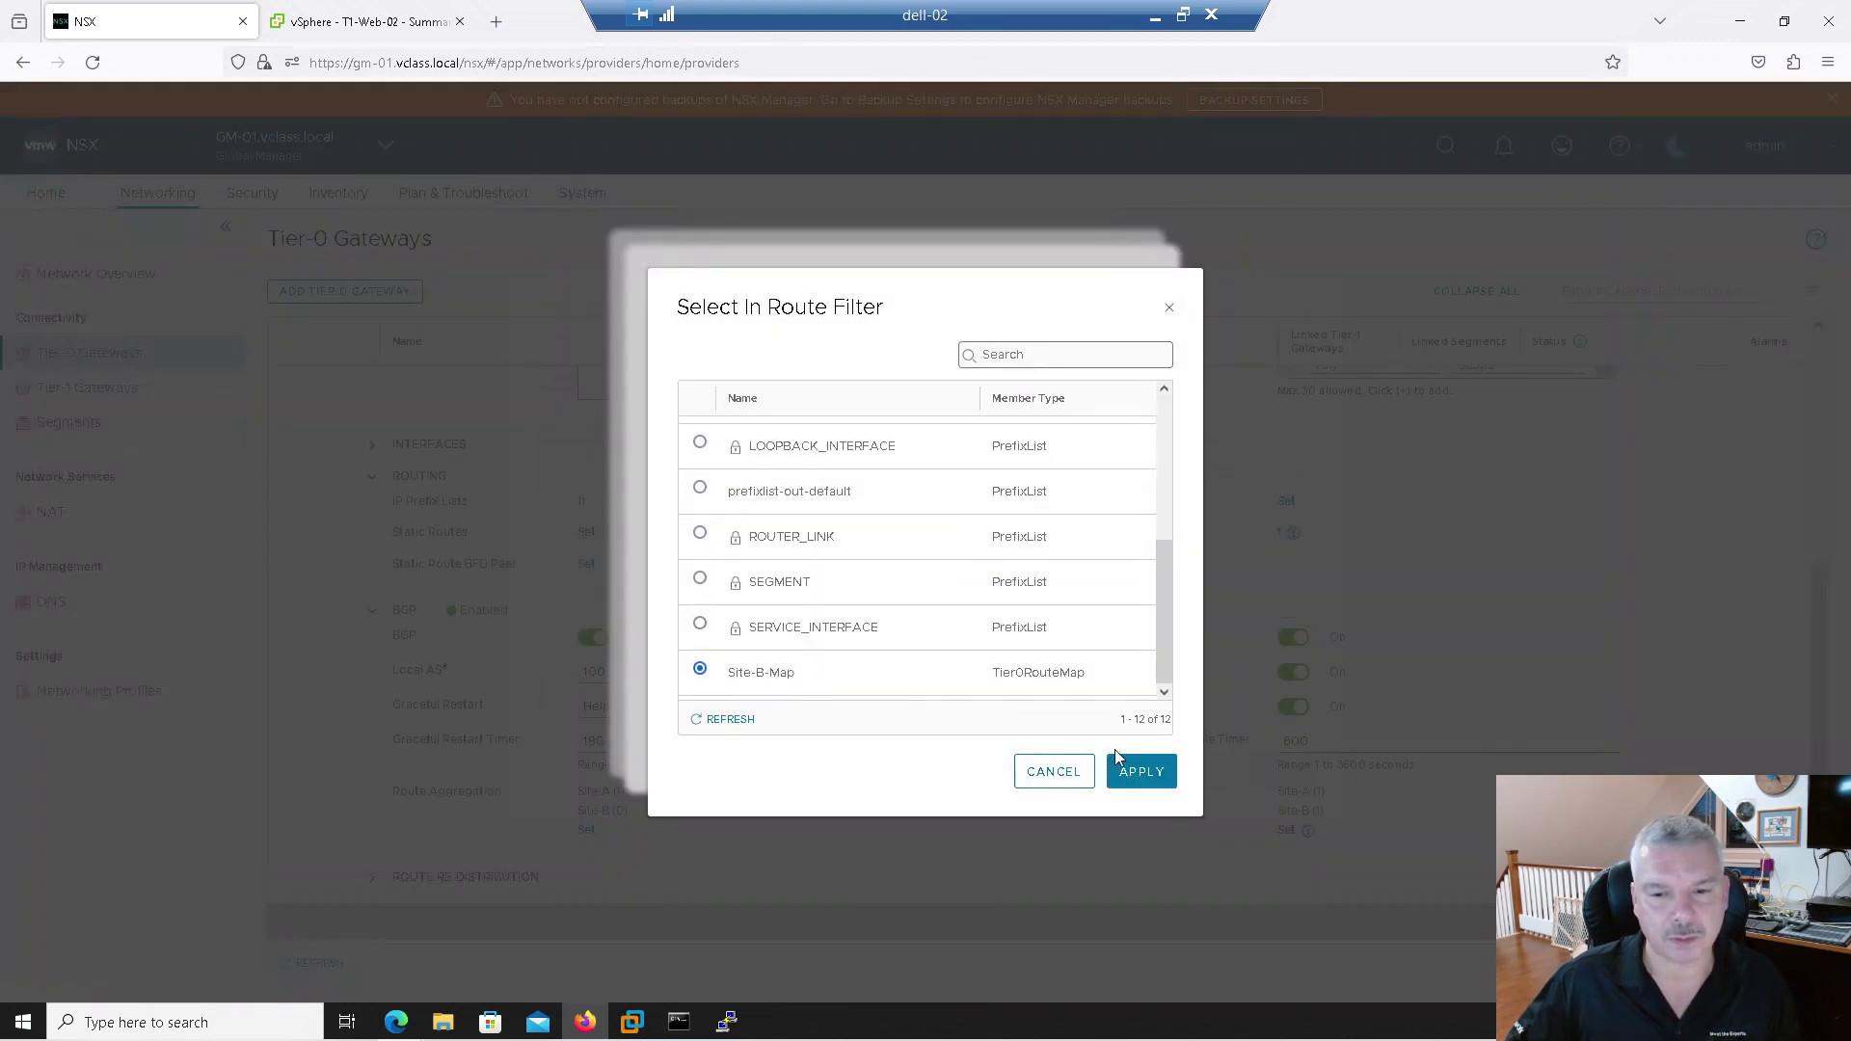
{"action": "left_click", "coordinate": [1141, 776]}
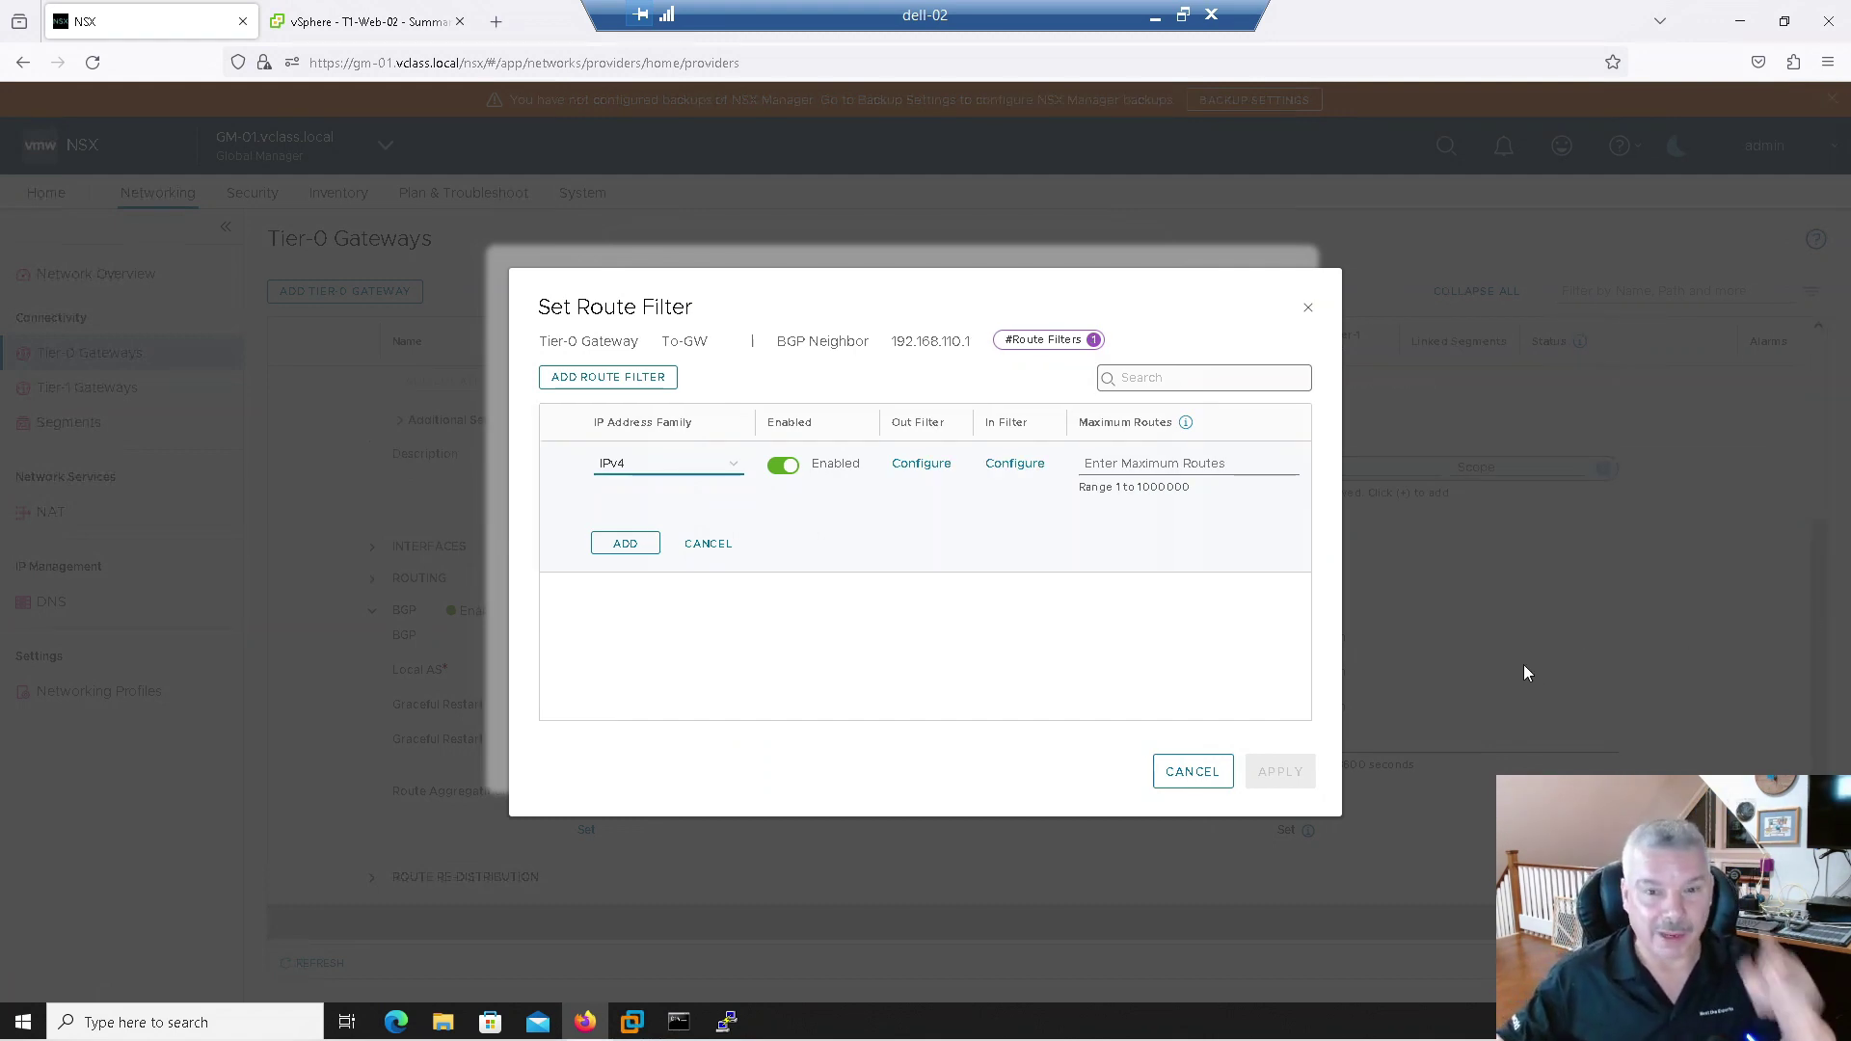
Step: Add and apply the IPv4 route filter, save the Site-B neighbor and close the BGP neighbors
{"action": "left_click", "coordinate": [627, 543]}
{"action": "left_click", "coordinate": [1280, 771]}
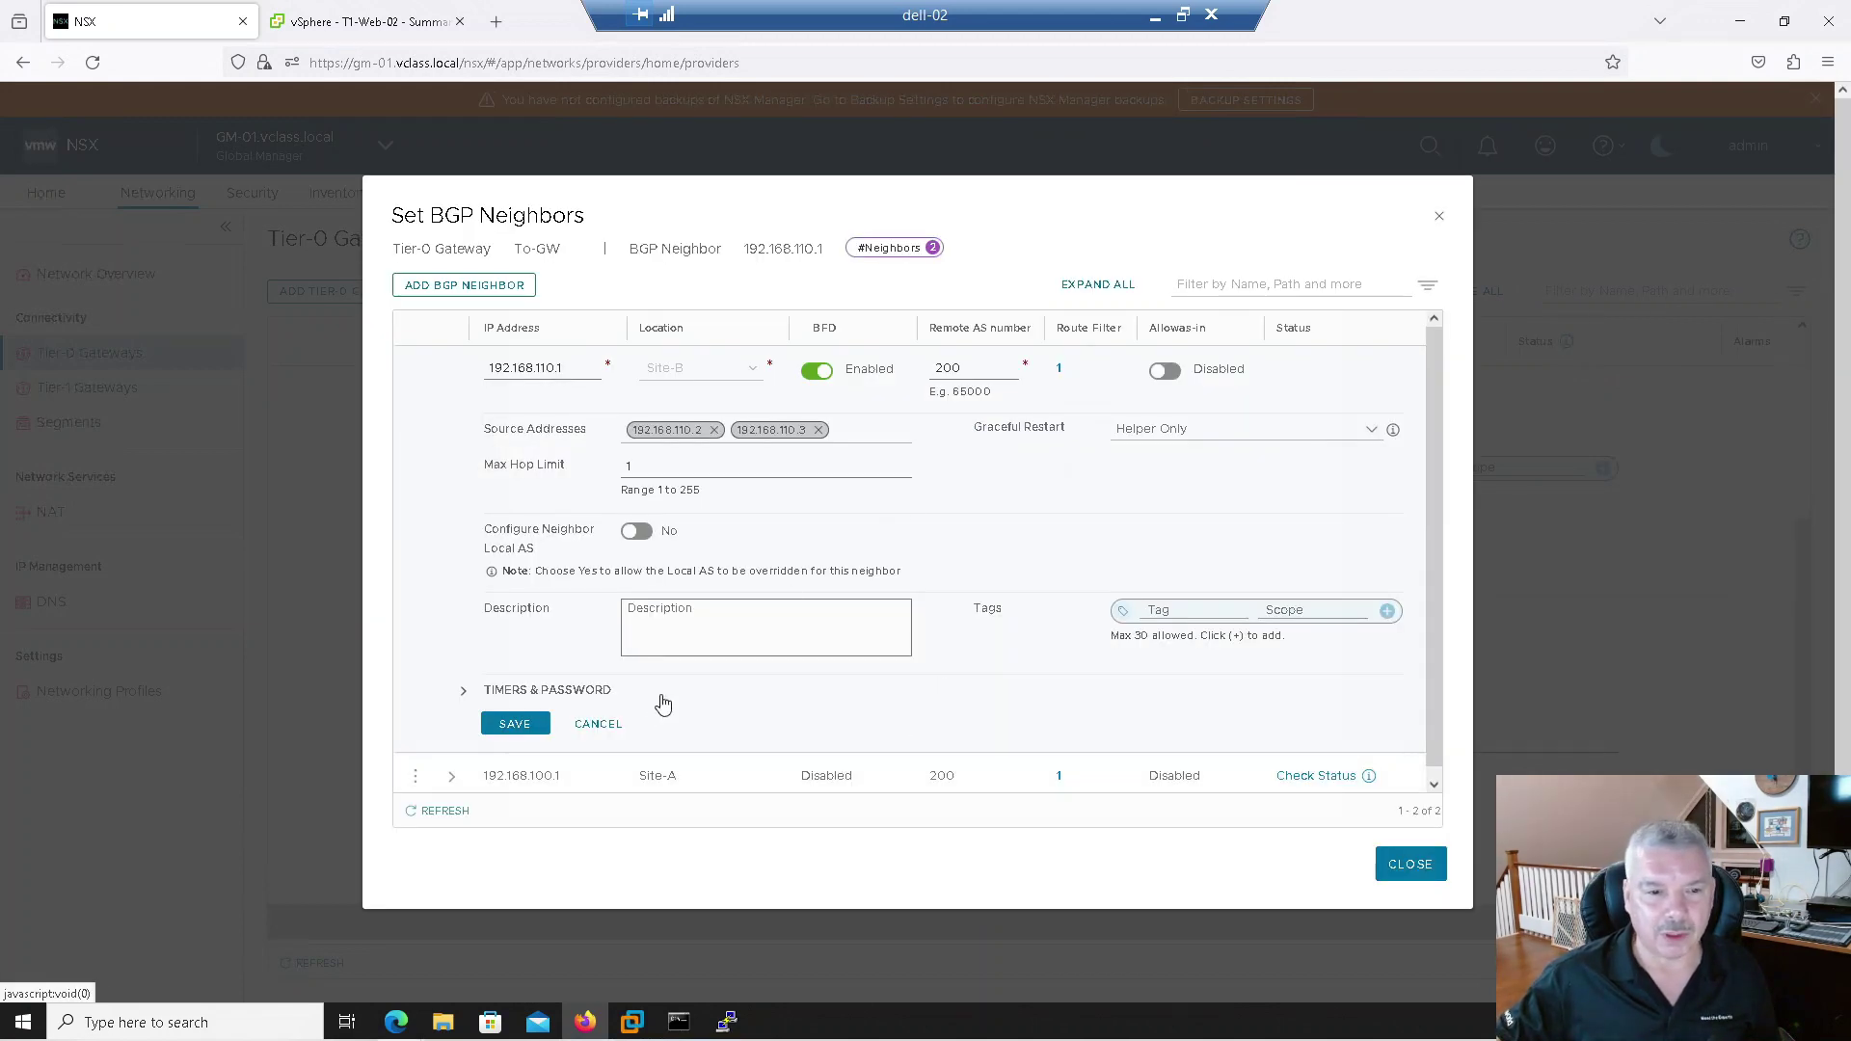
{"action": "left_click", "coordinate": [512, 729]}
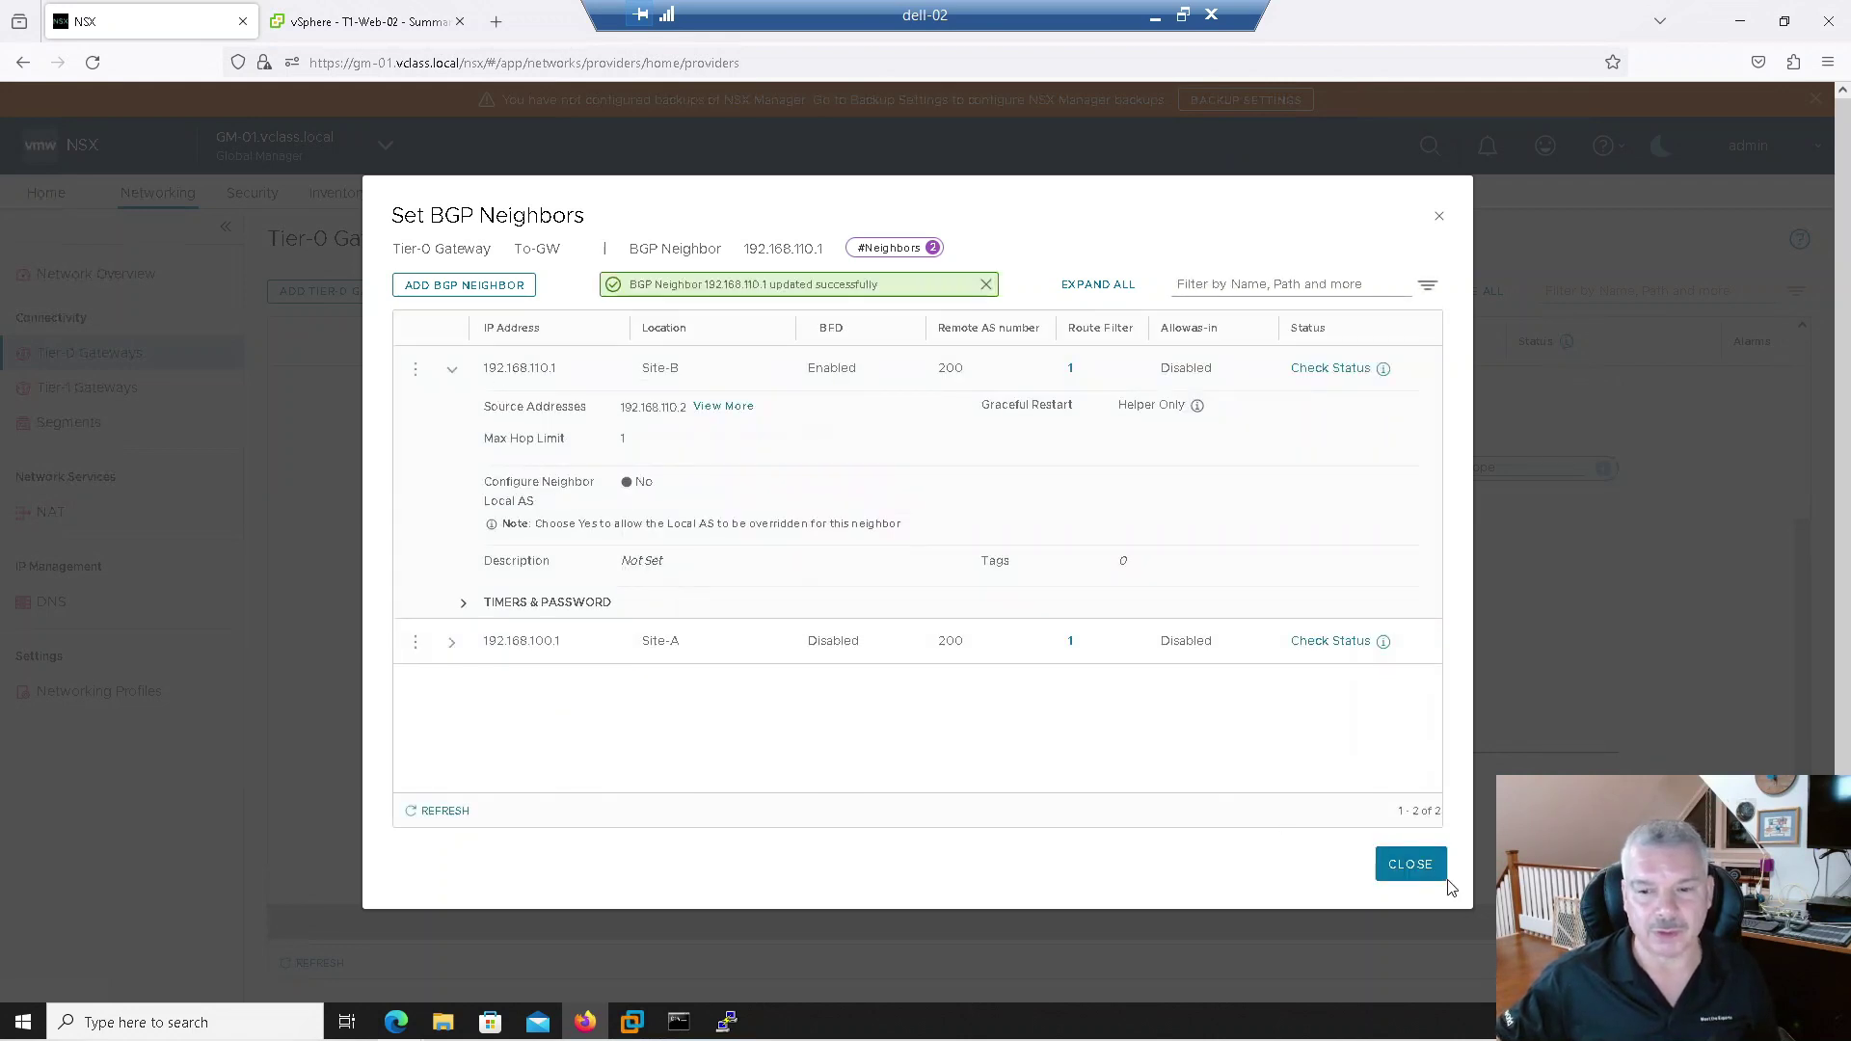
{"action": "left_click", "coordinate": [1398, 867]}
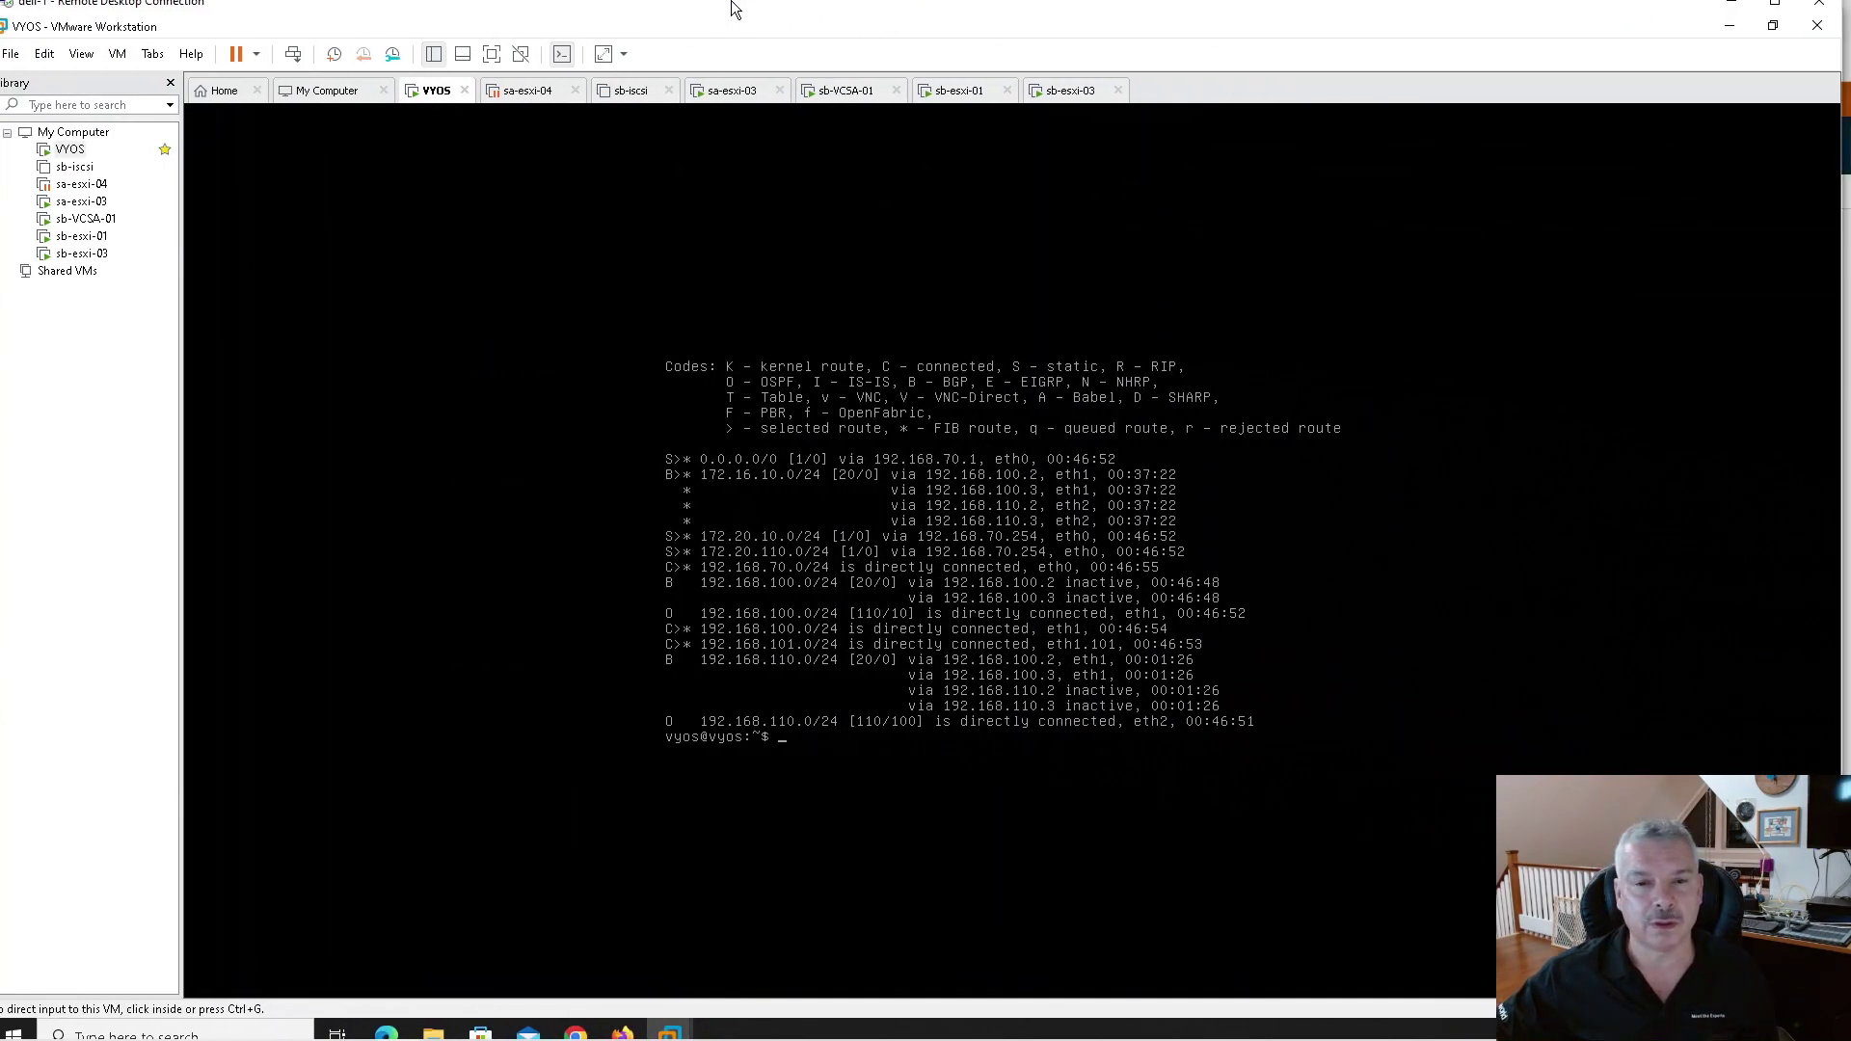
Step: Enlarge the dell-1 remote session and rerun show ip route on the VYOS router
{"action": "double_click", "coordinate": [733, 10]}
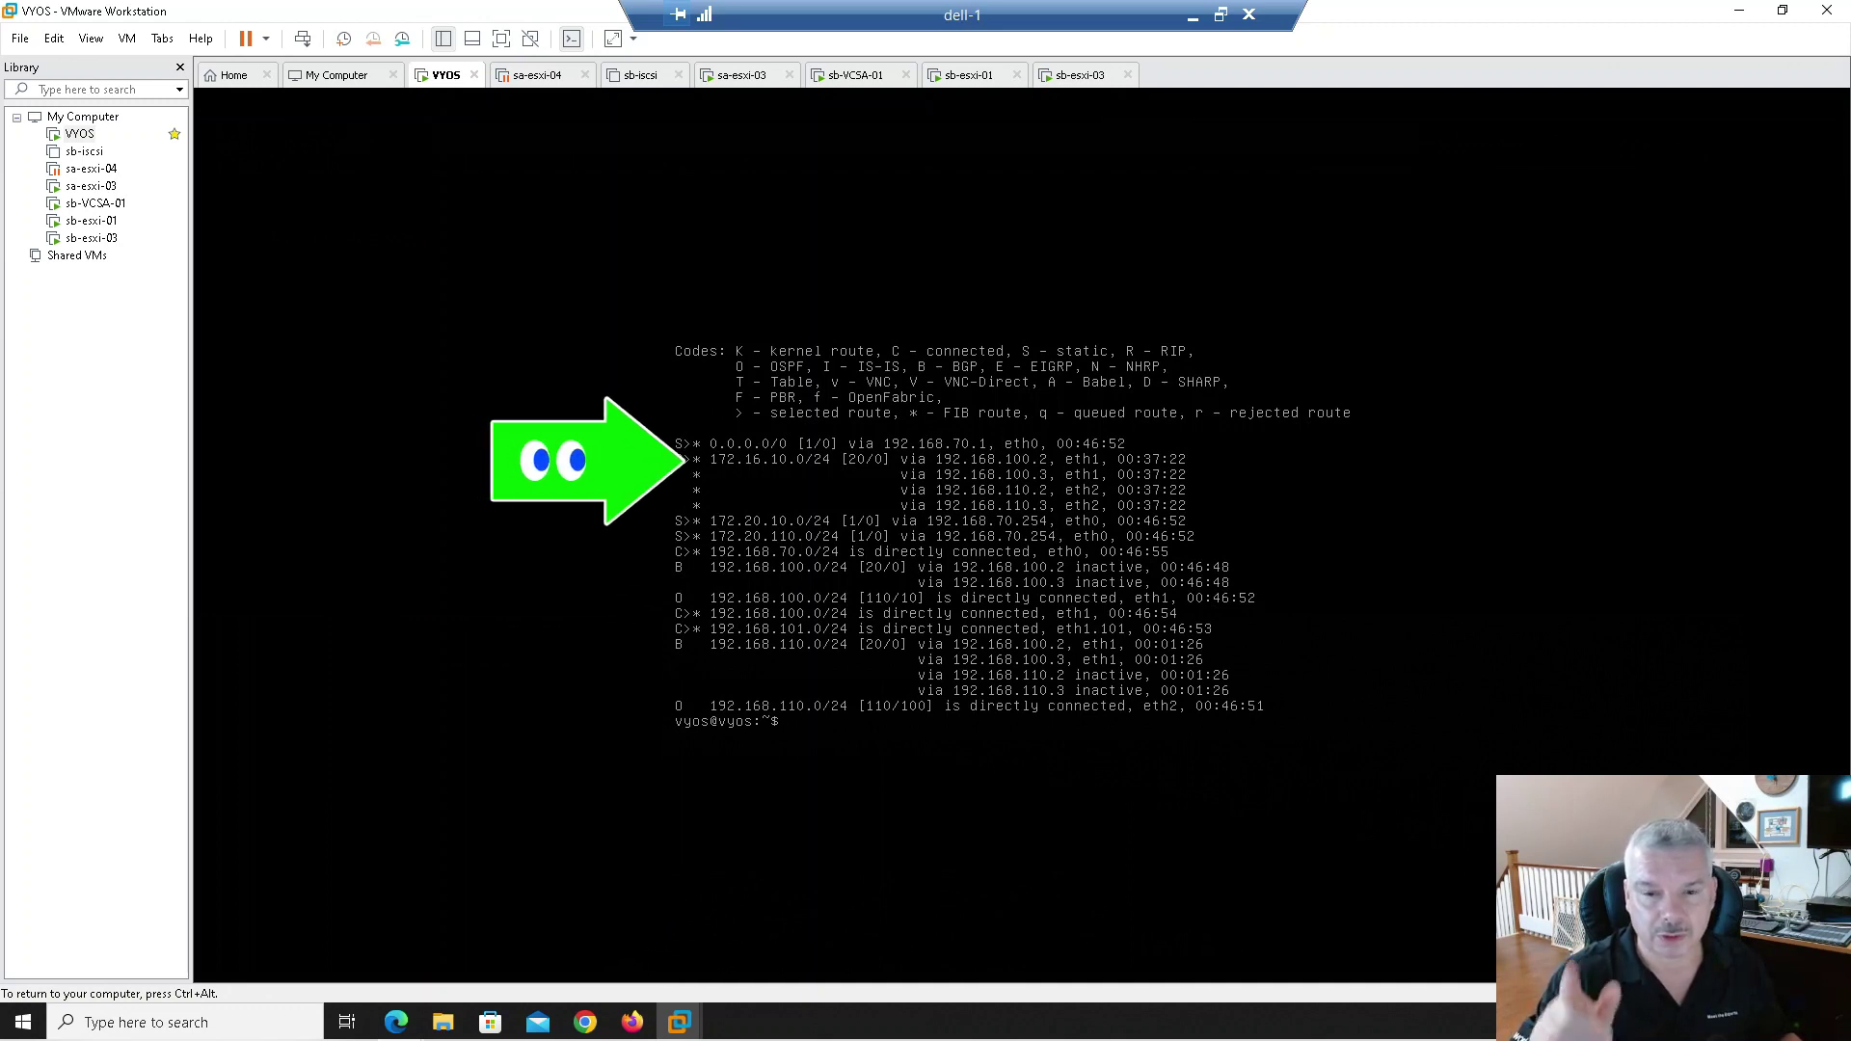
{"action": "key", "text": "Up"}
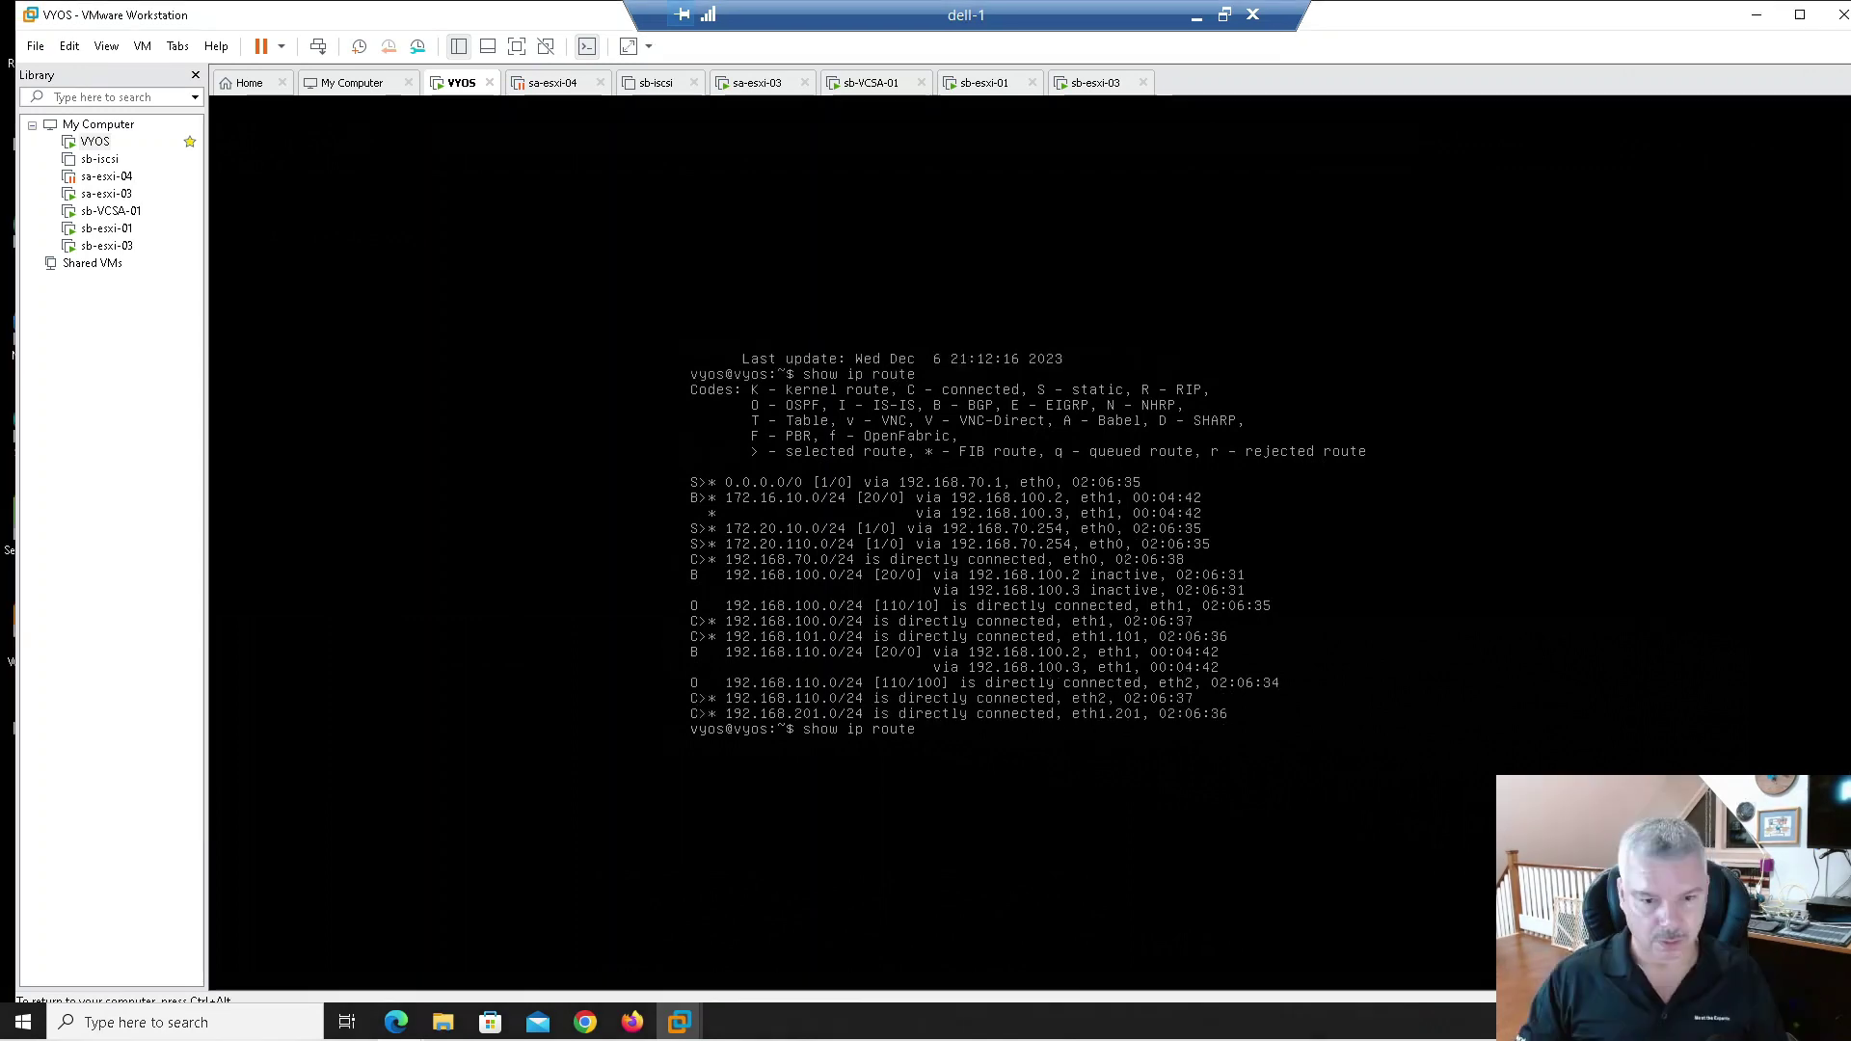
{"action": "key", "text": "Return"}
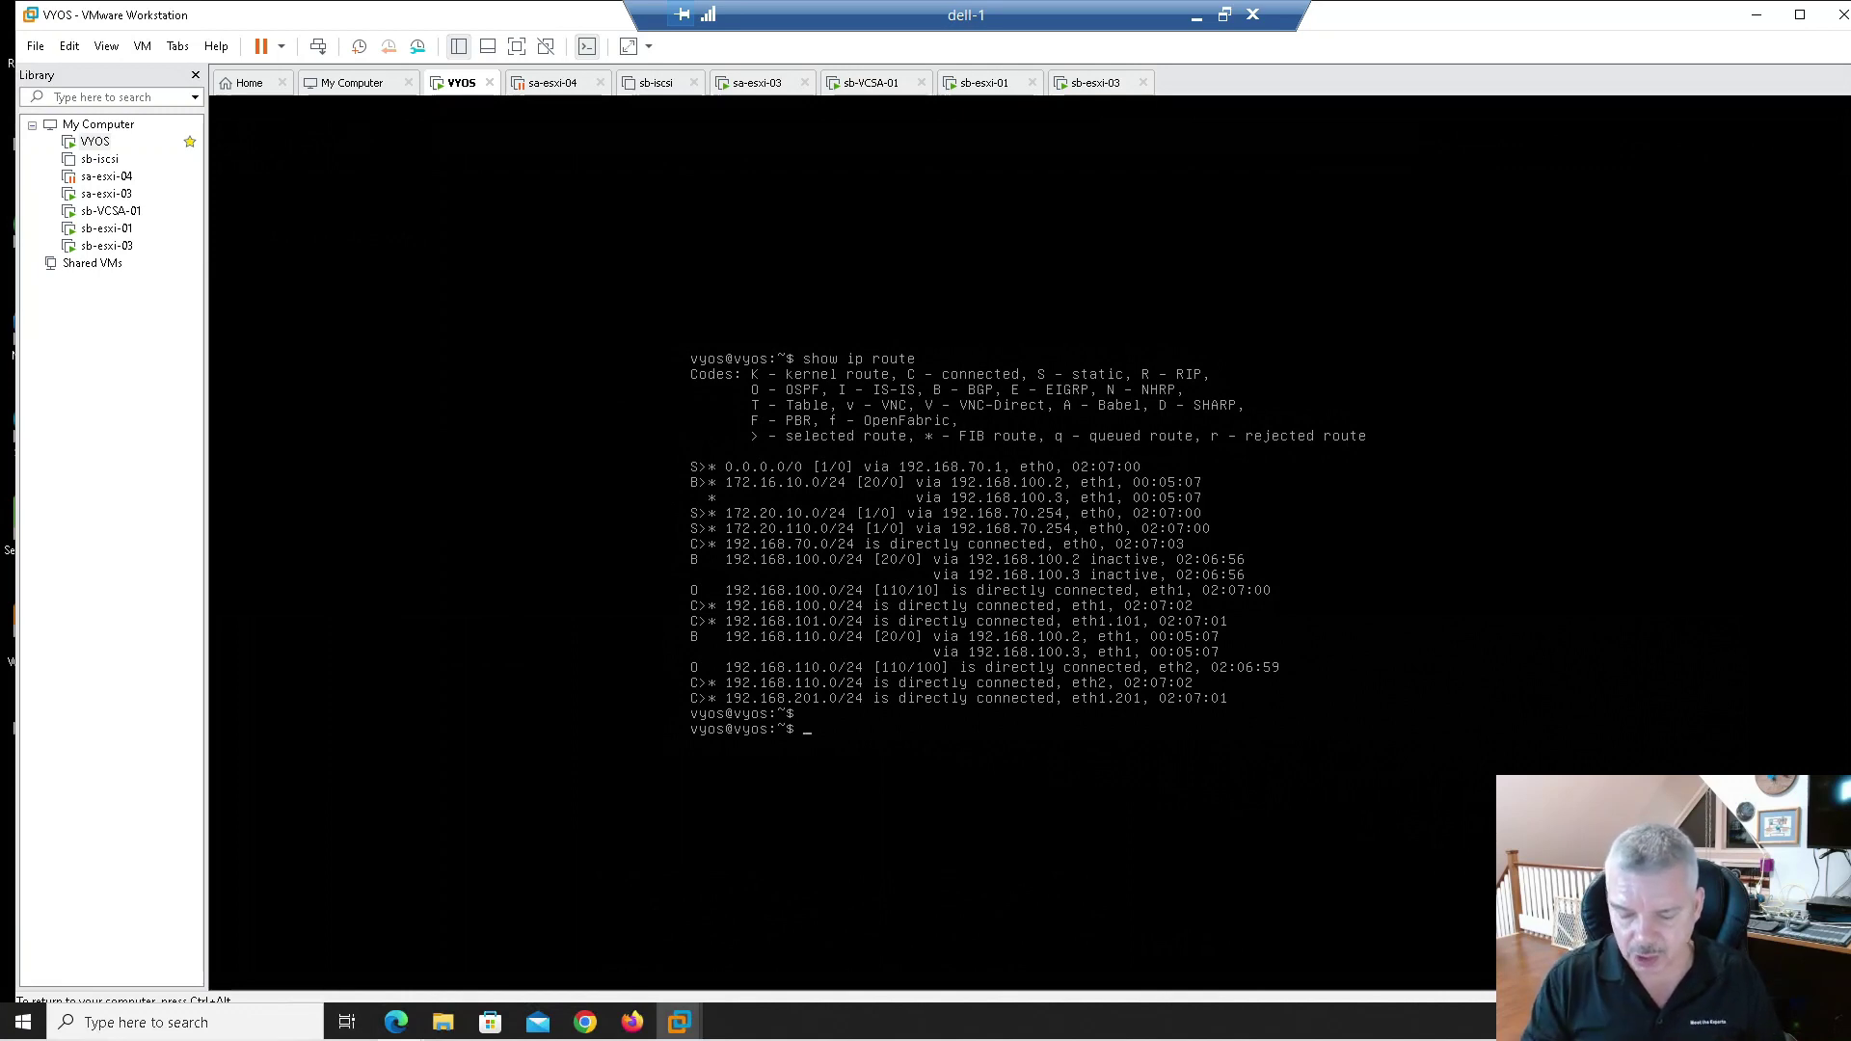
Step: Run show ip bgp 172.16.10.0 on the VYOS router to inspect the AS paths for that network
{"action": "type", "text": "ip bgp"}
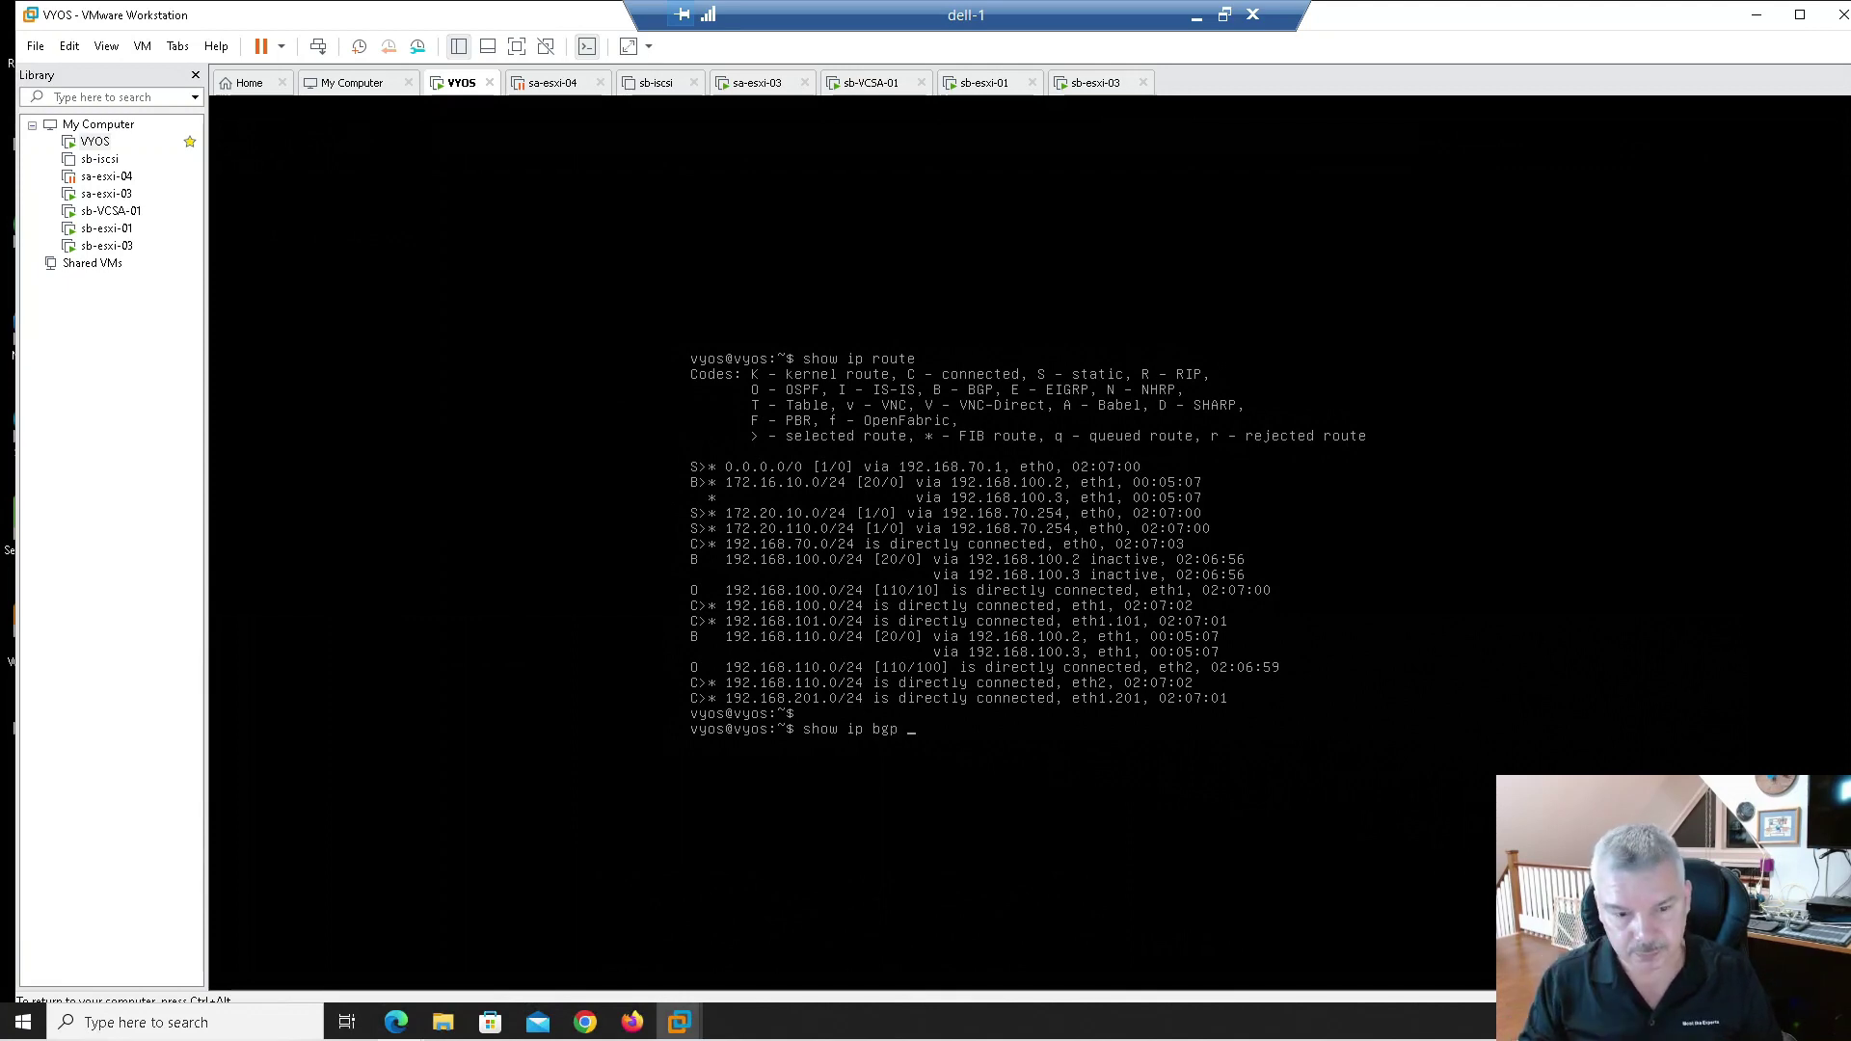
{"action": "type", "text": "172.16.10"}
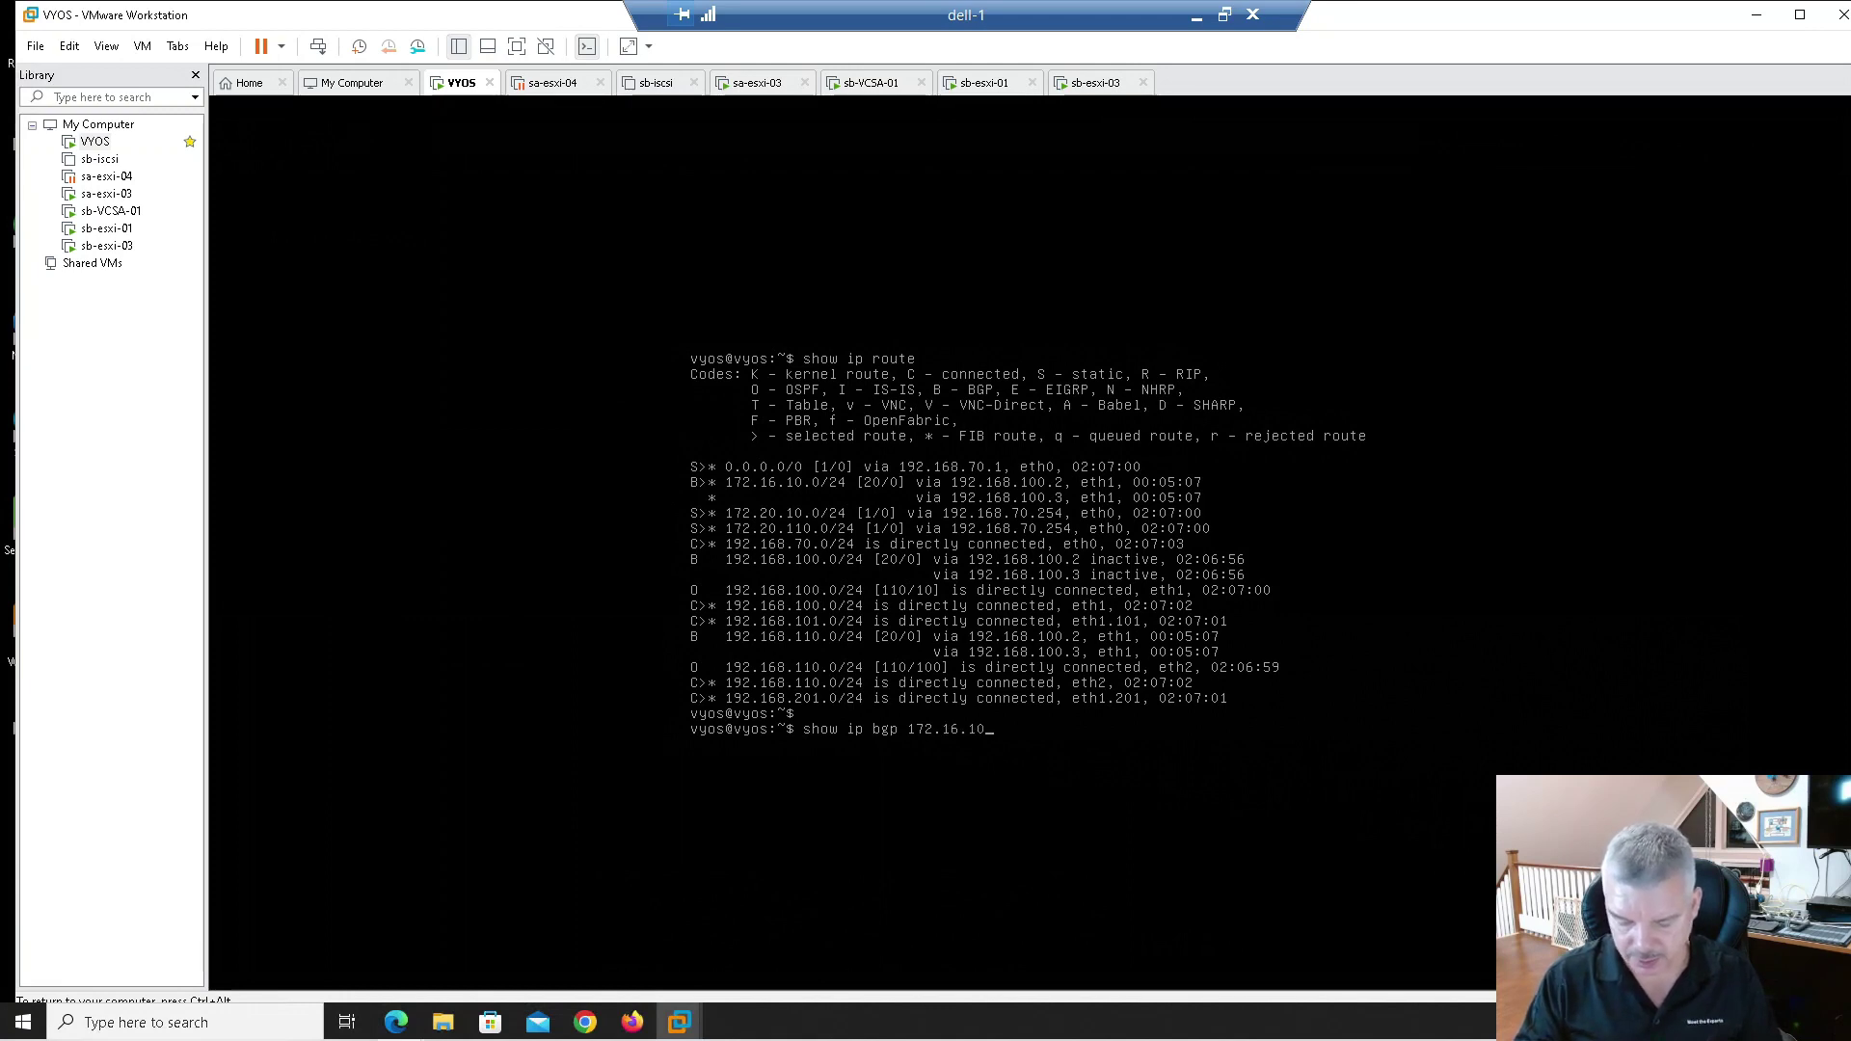
{"action": "type", "text": ".0"}
{"action": "key", "text": "Return"}
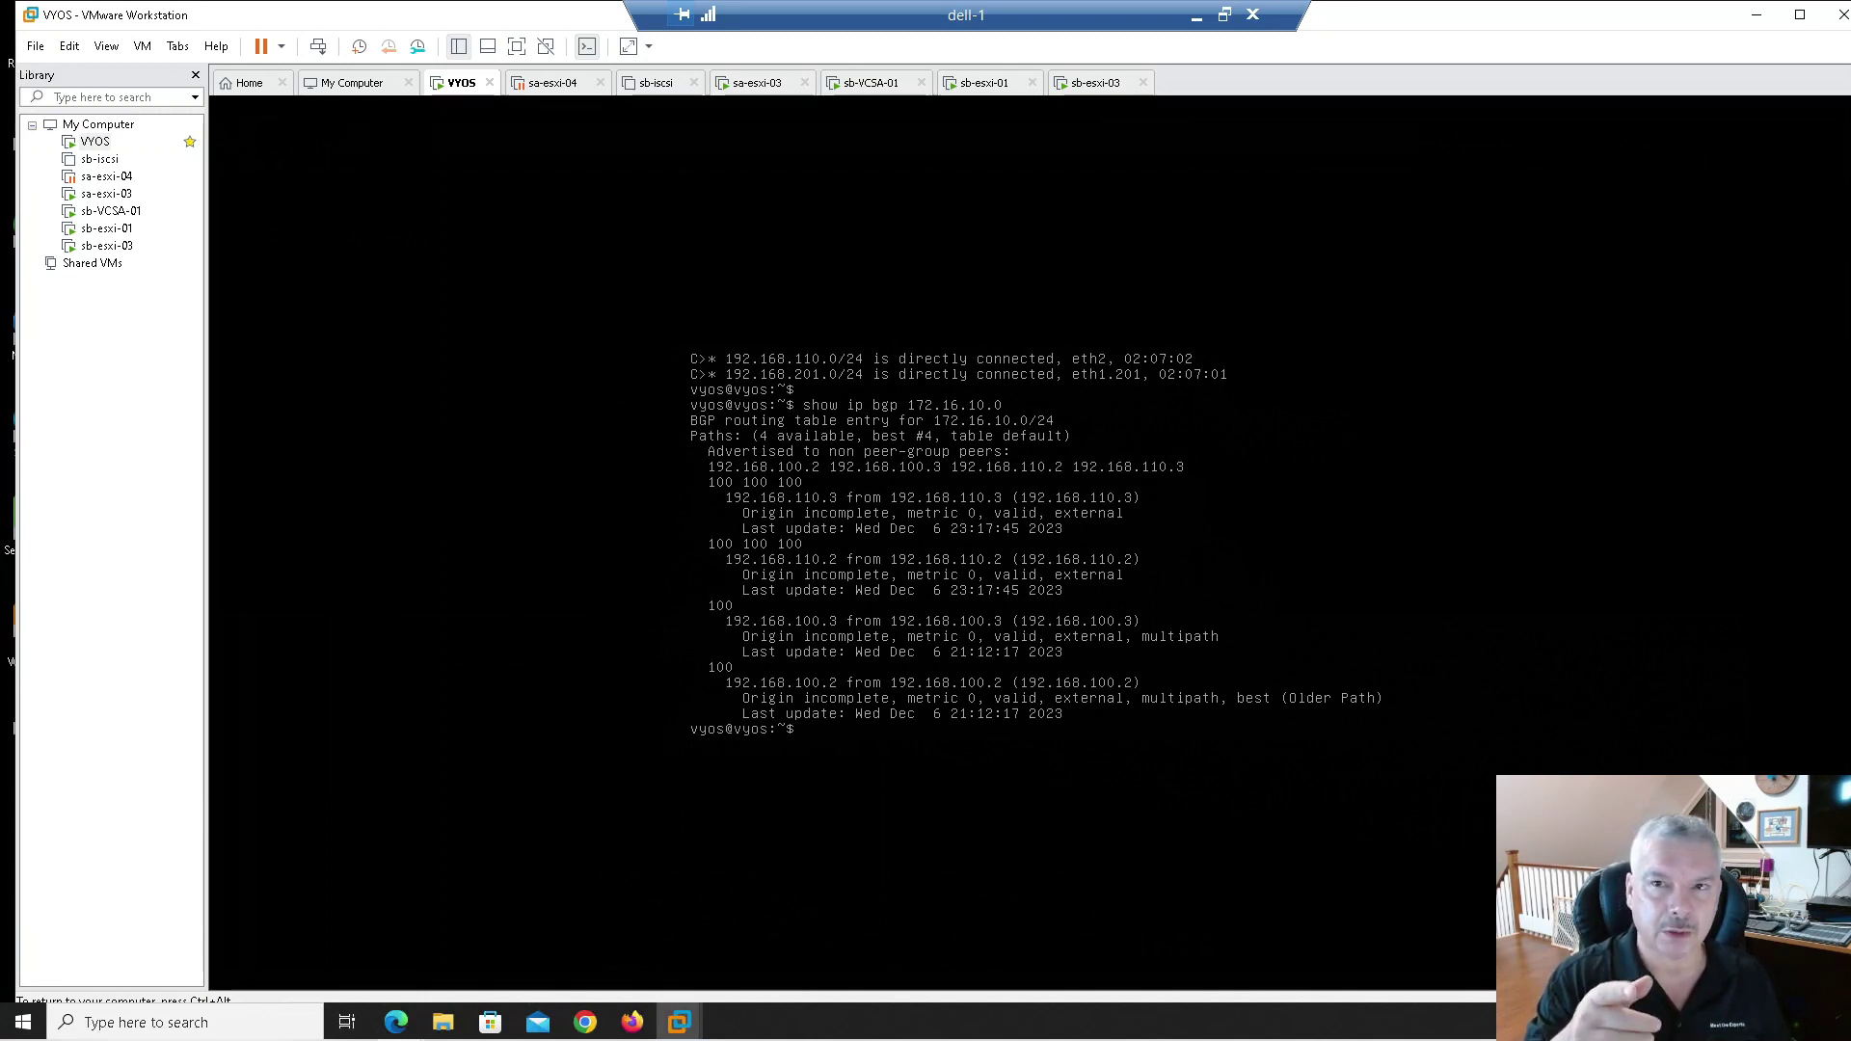
{"action": "key", "text": "ctrl+alt"}
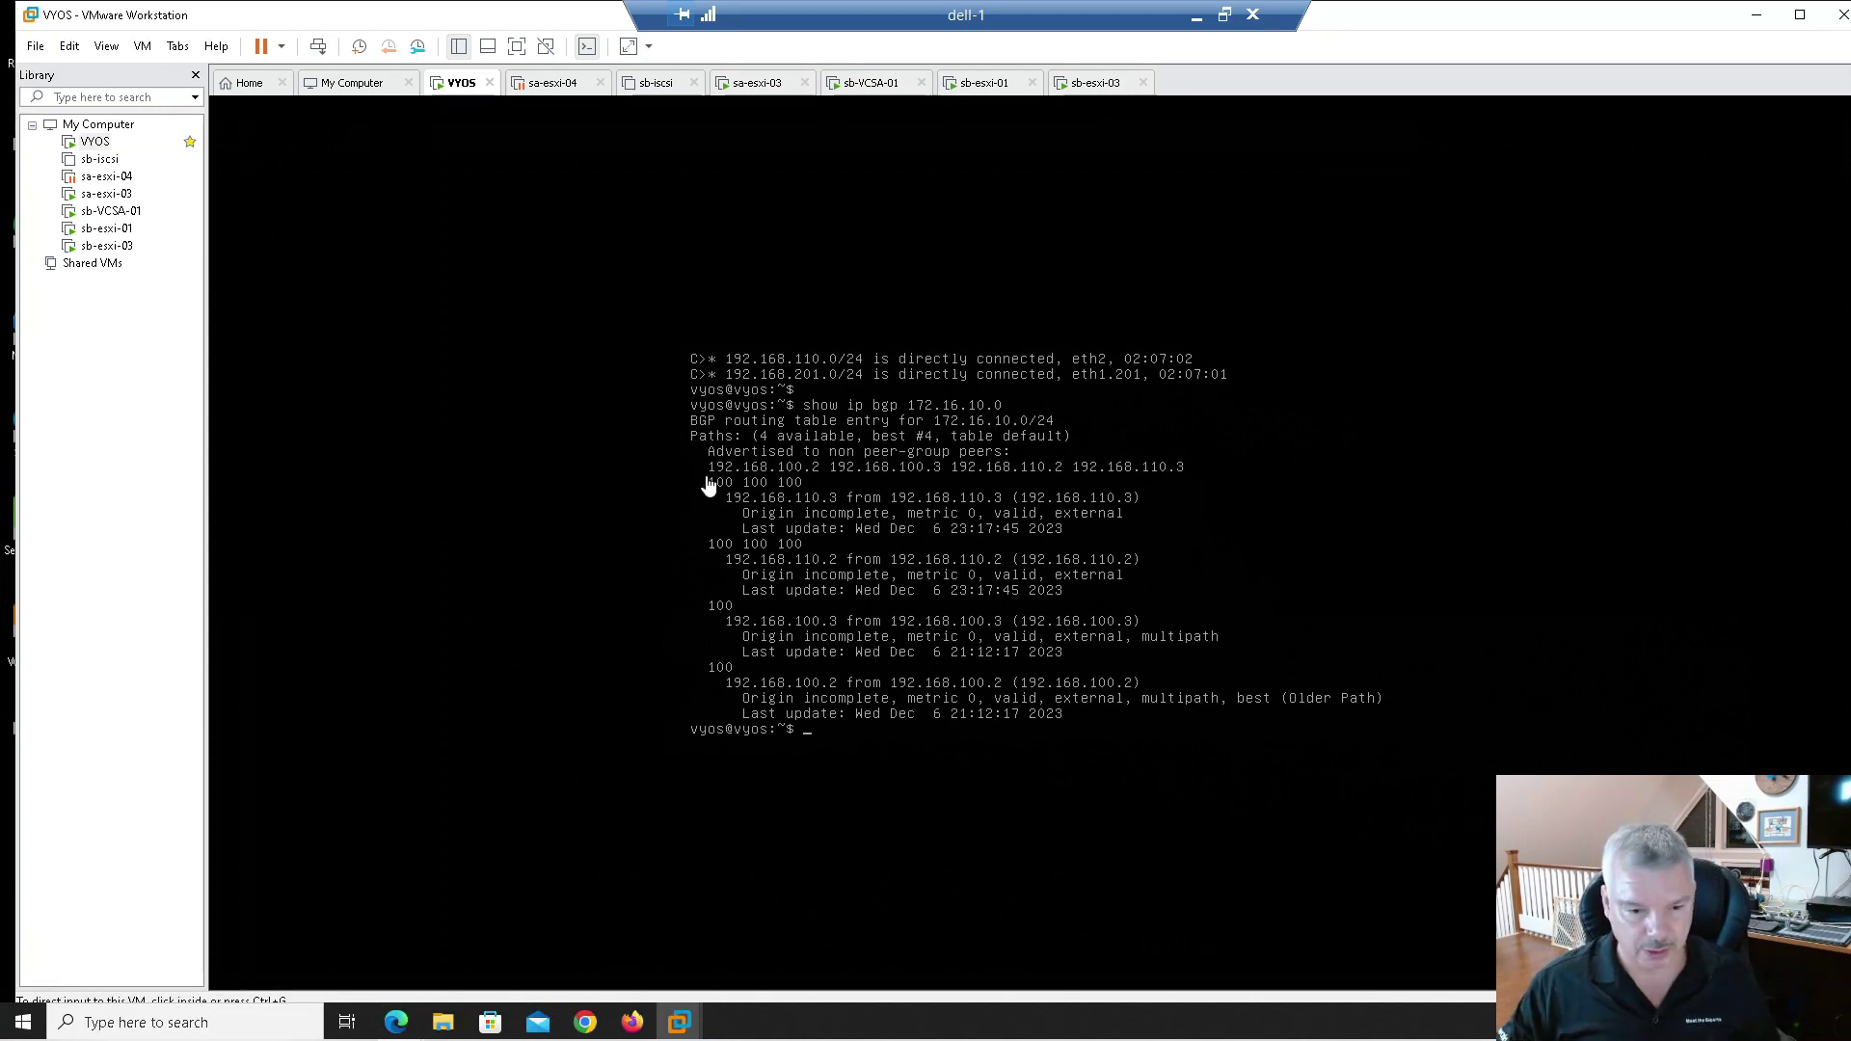
{"action": "left_click", "coordinate": [622, 1022]}
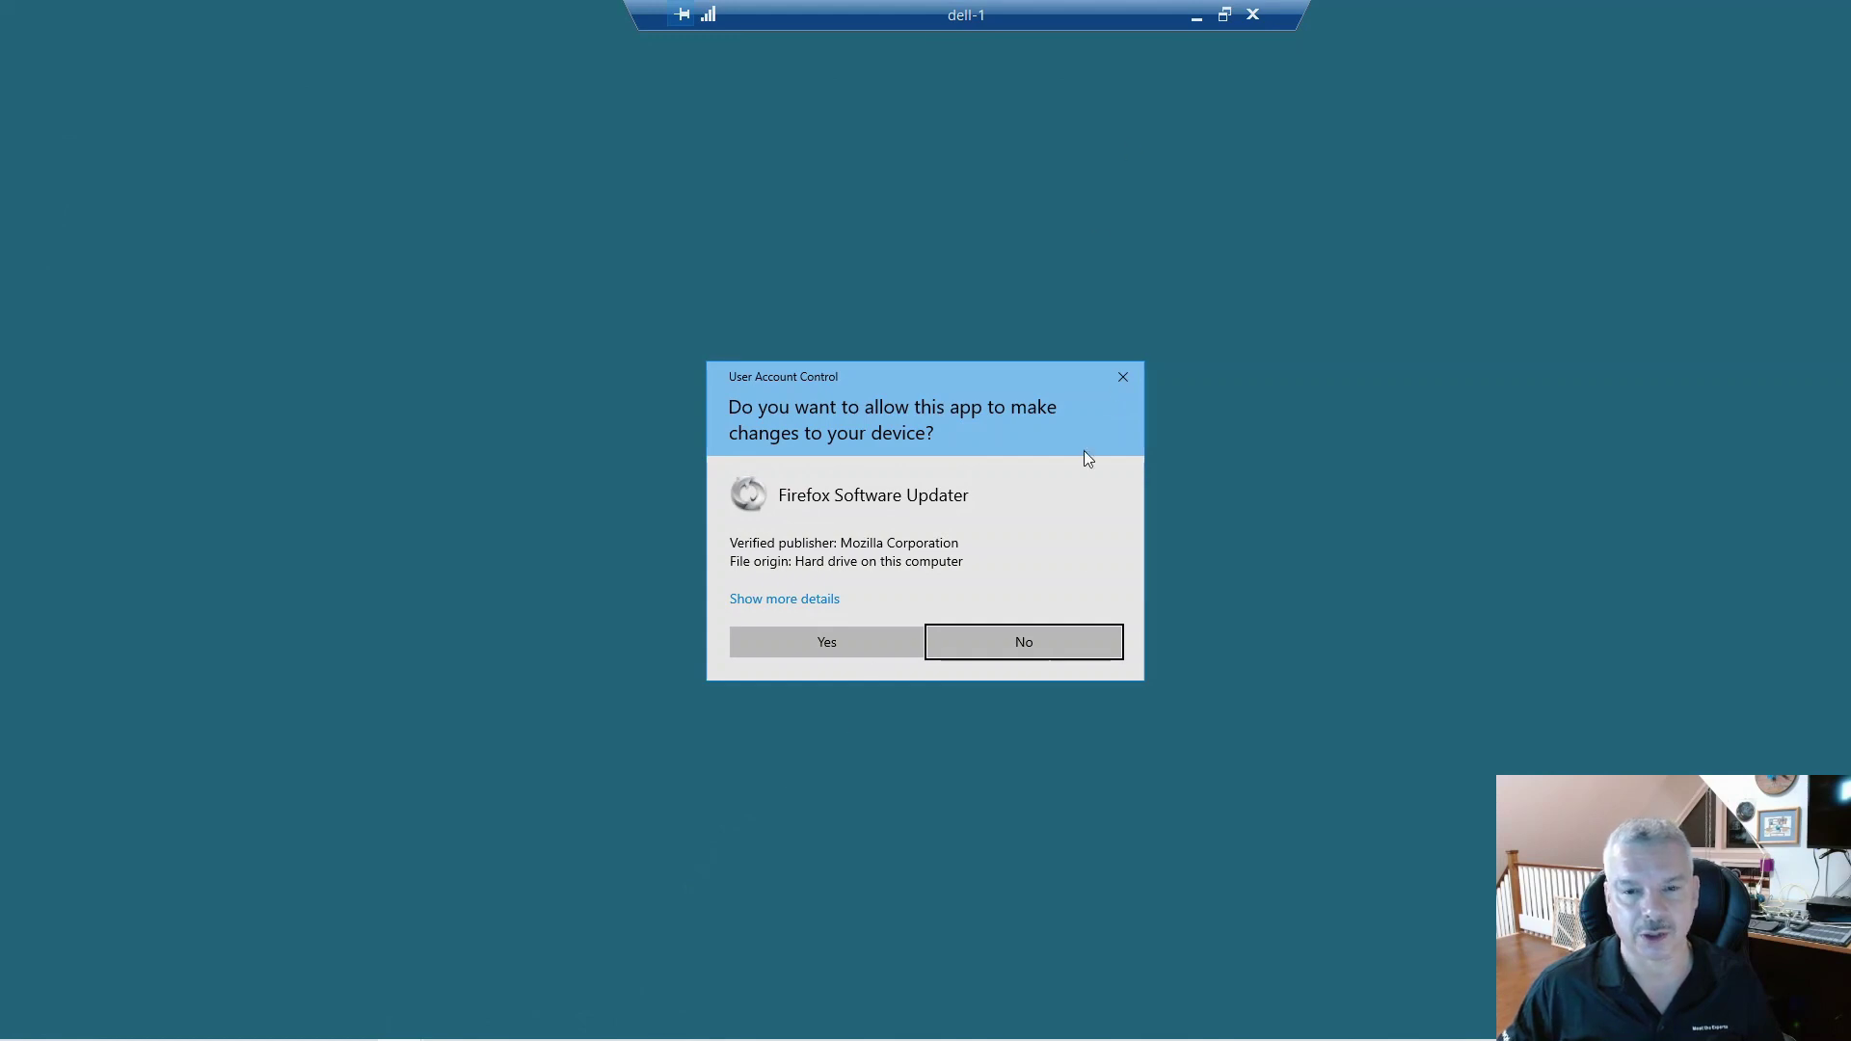
{"action": "left_click", "coordinate": [1005, 650]}
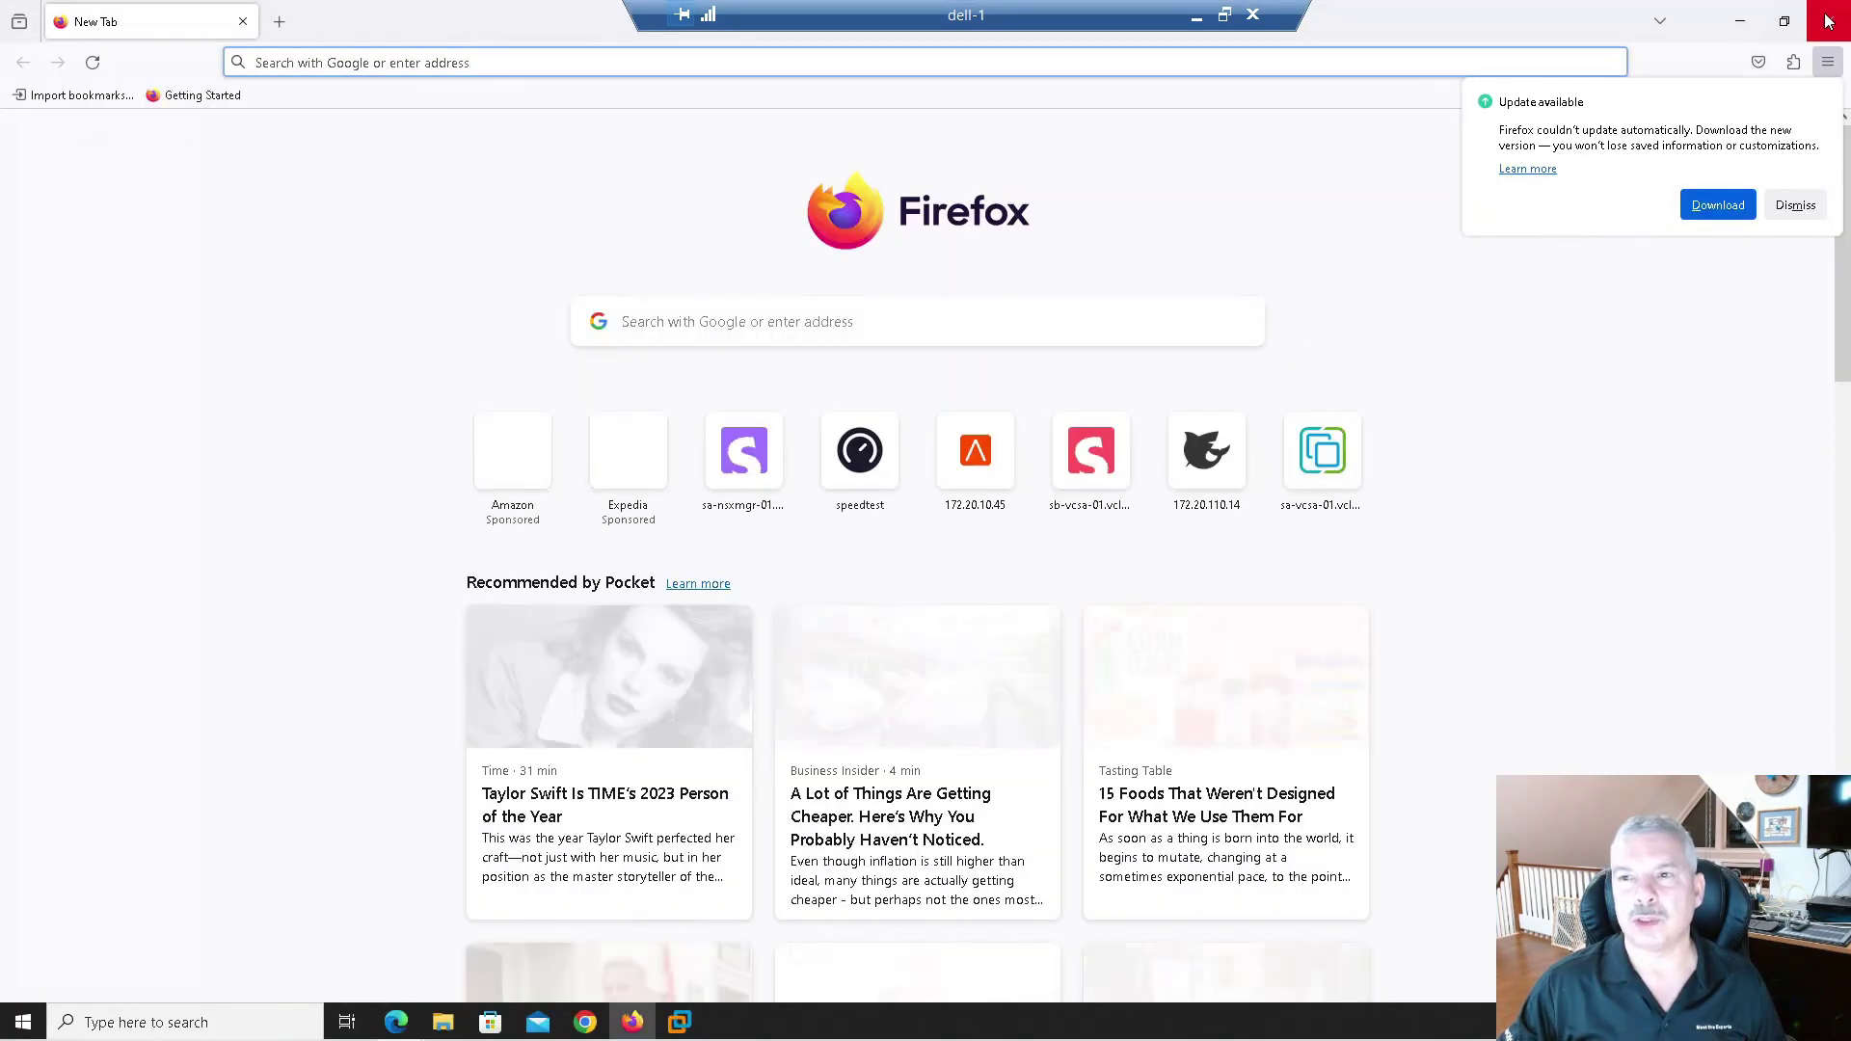
{"action": "left_click", "coordinate": [1742, 21]}
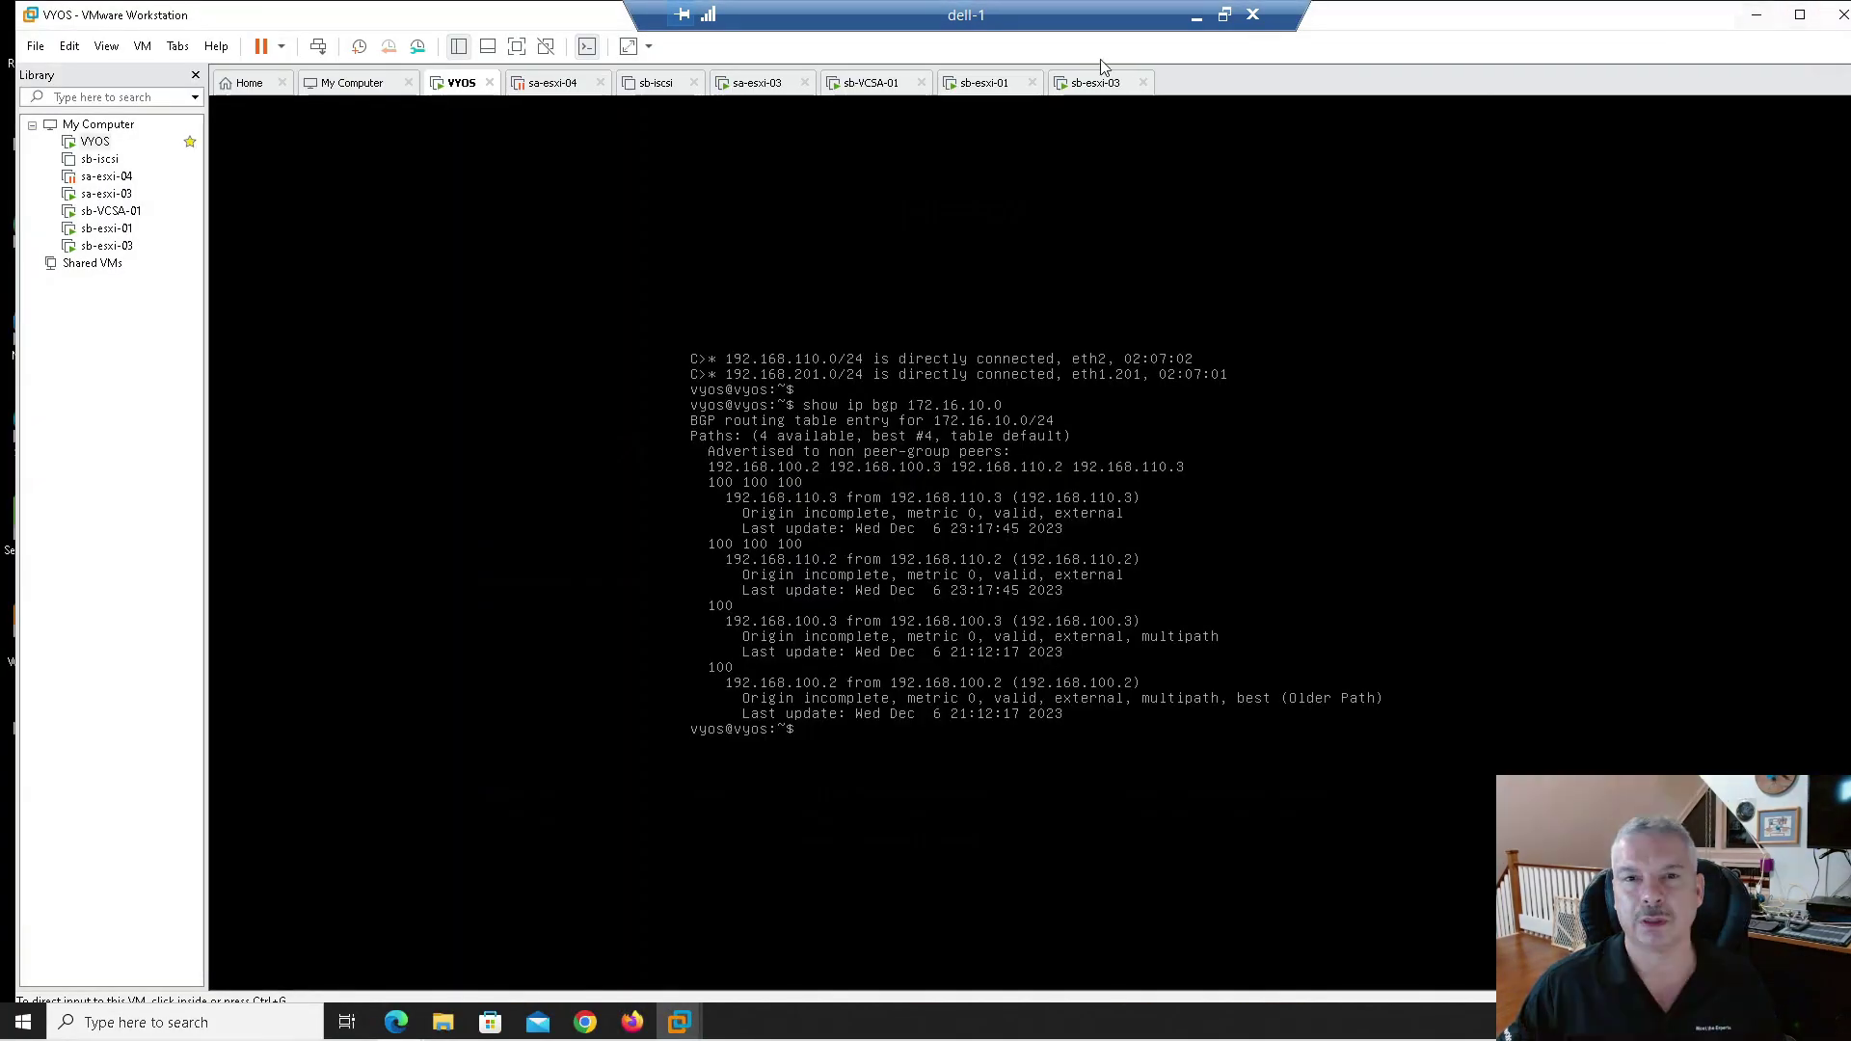
Step: Switch to the dell-02 session and check the To-GW gateway's Site-B BGP neighbor
{"action": "left_click", "coordinate": [1194, 20]}
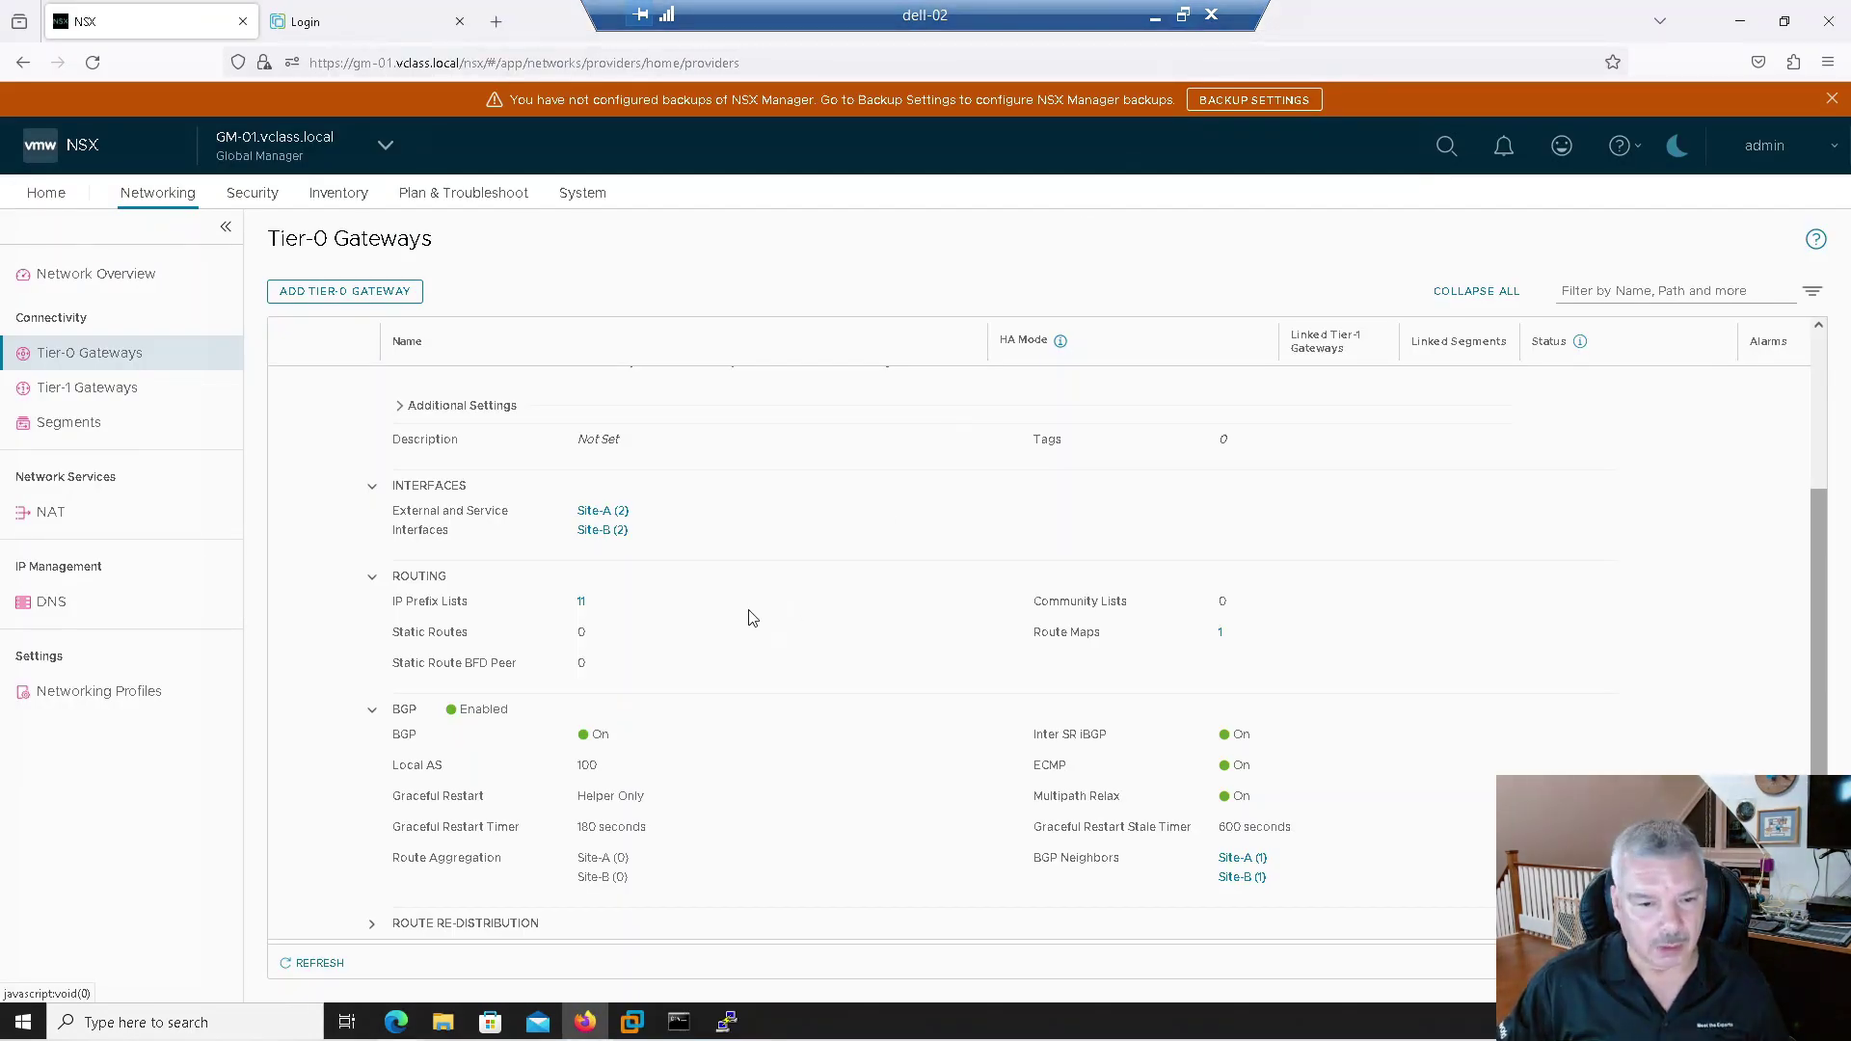
{"action": "left_click", "coordinate": [1240, 879]}
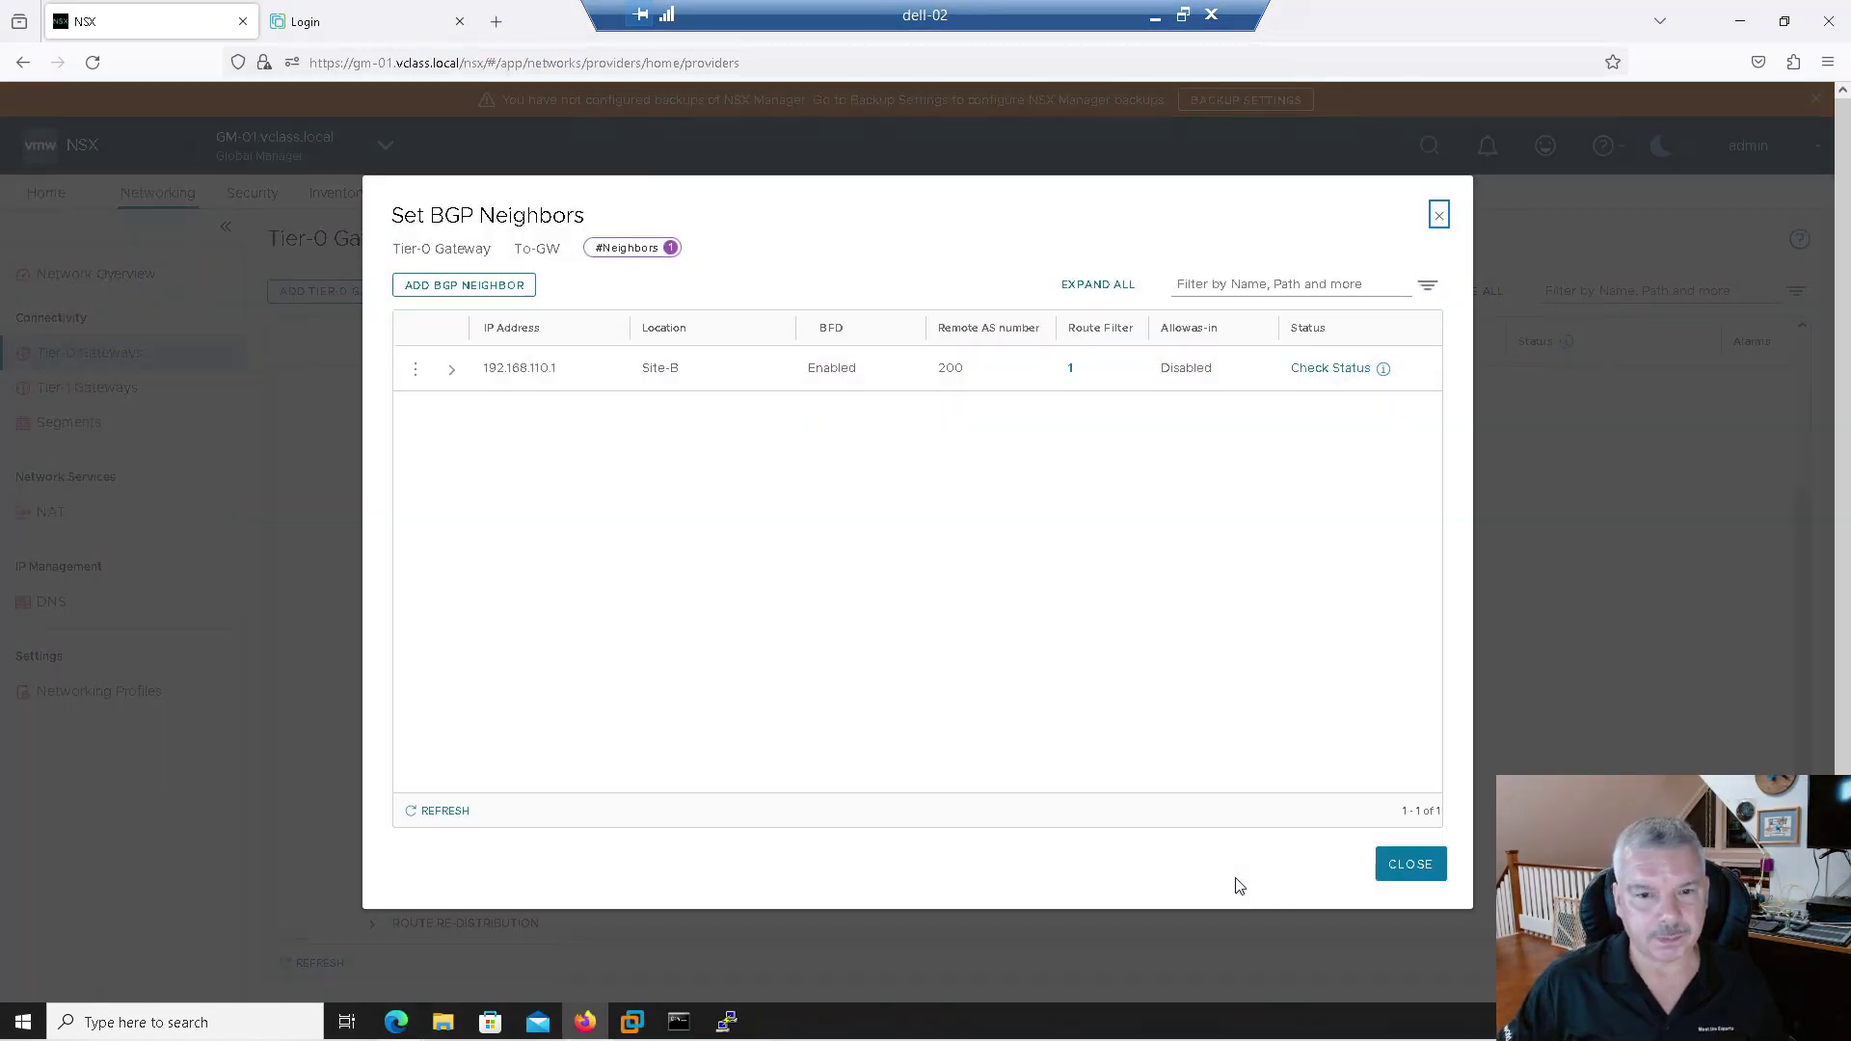
{"action": "left_click", "coordinate": [1396, 865]}
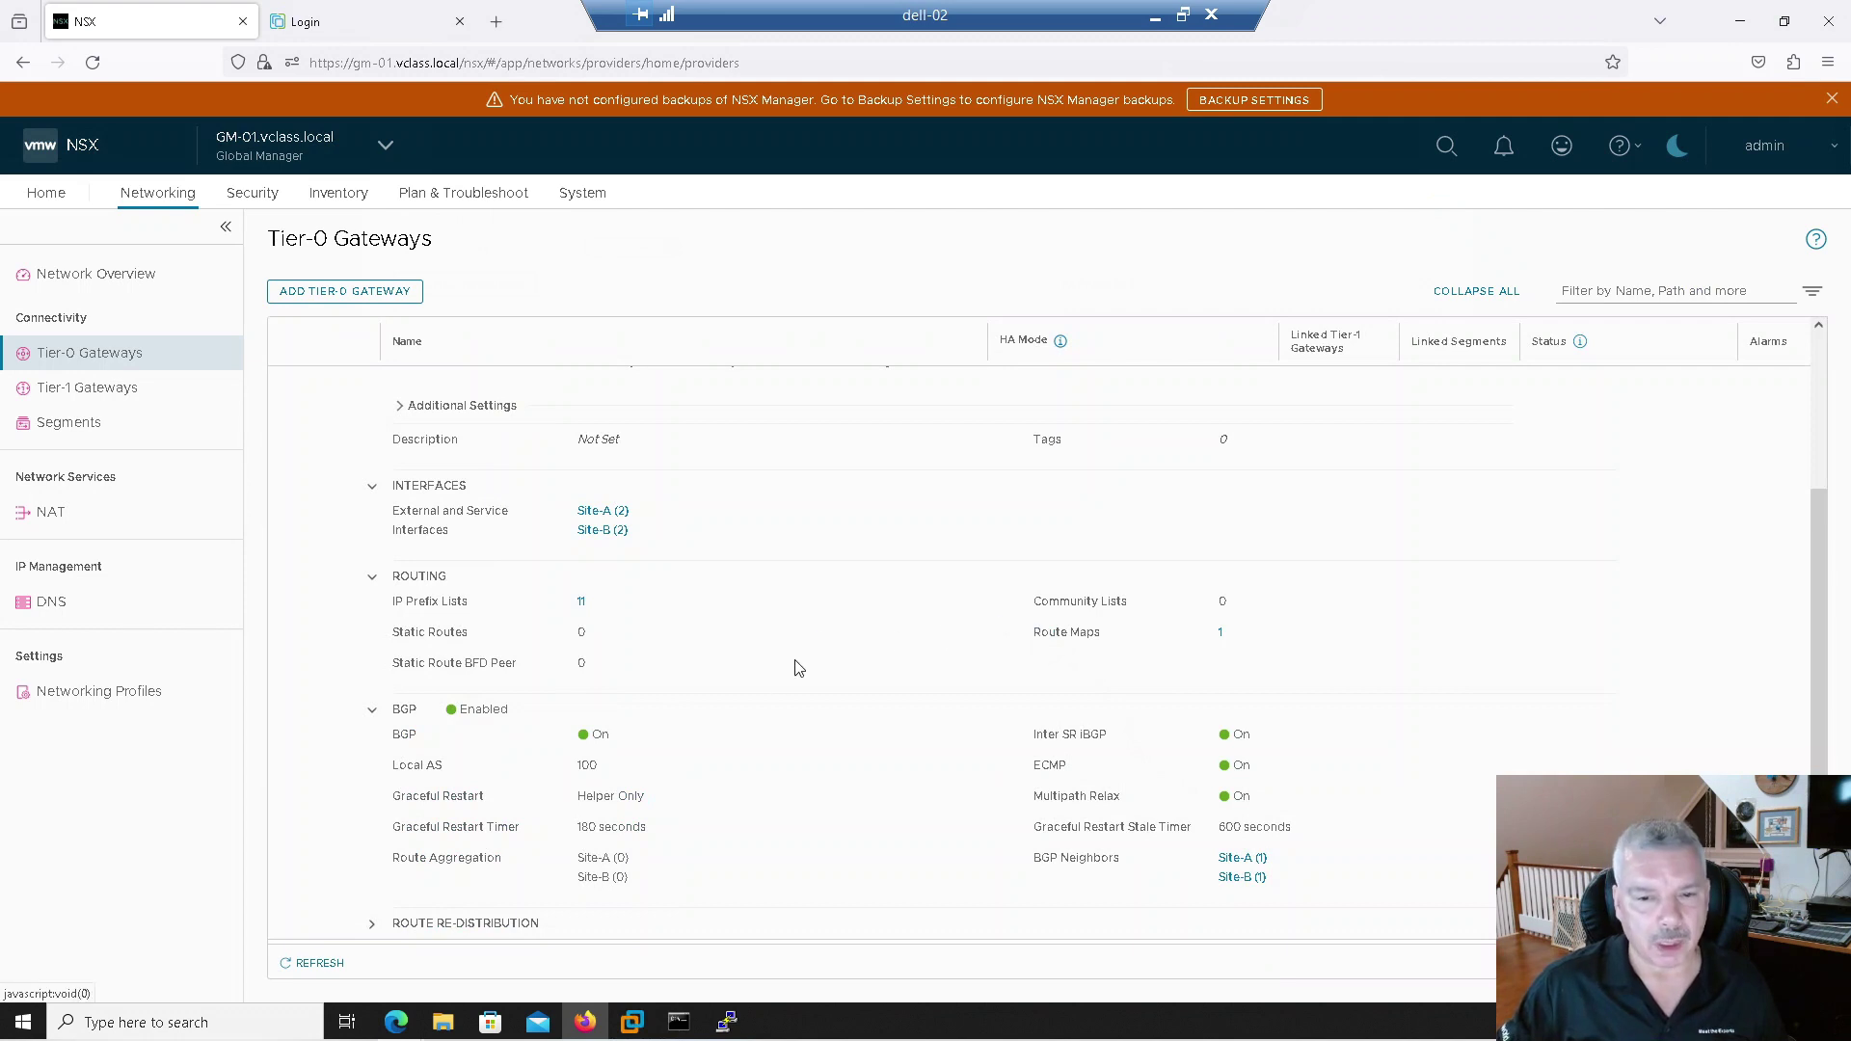
Step: Set the AS path prepend to 100 in the IP Prefix match criterion of the Site-B-Map route map
{"action": "left_click", "coordinate": [1221, 636]}
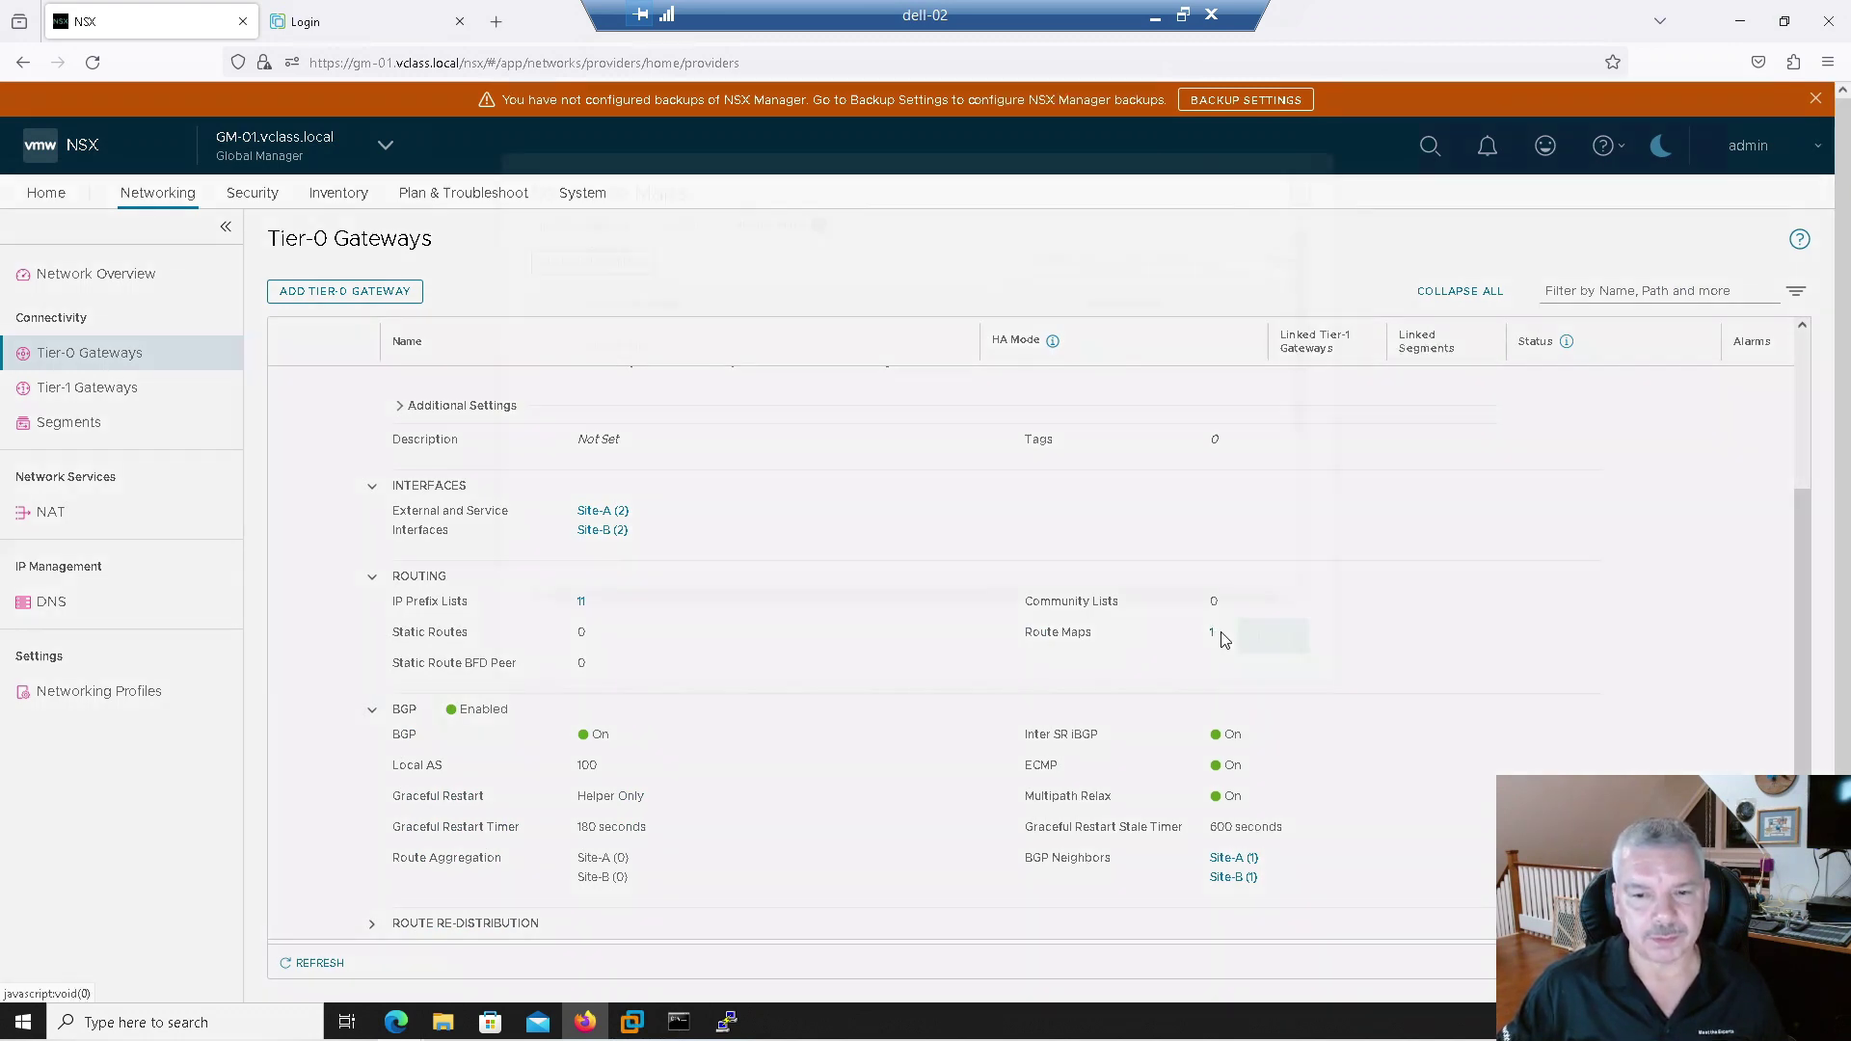
{"action": "left_click", "coordinate": [555, 471]}
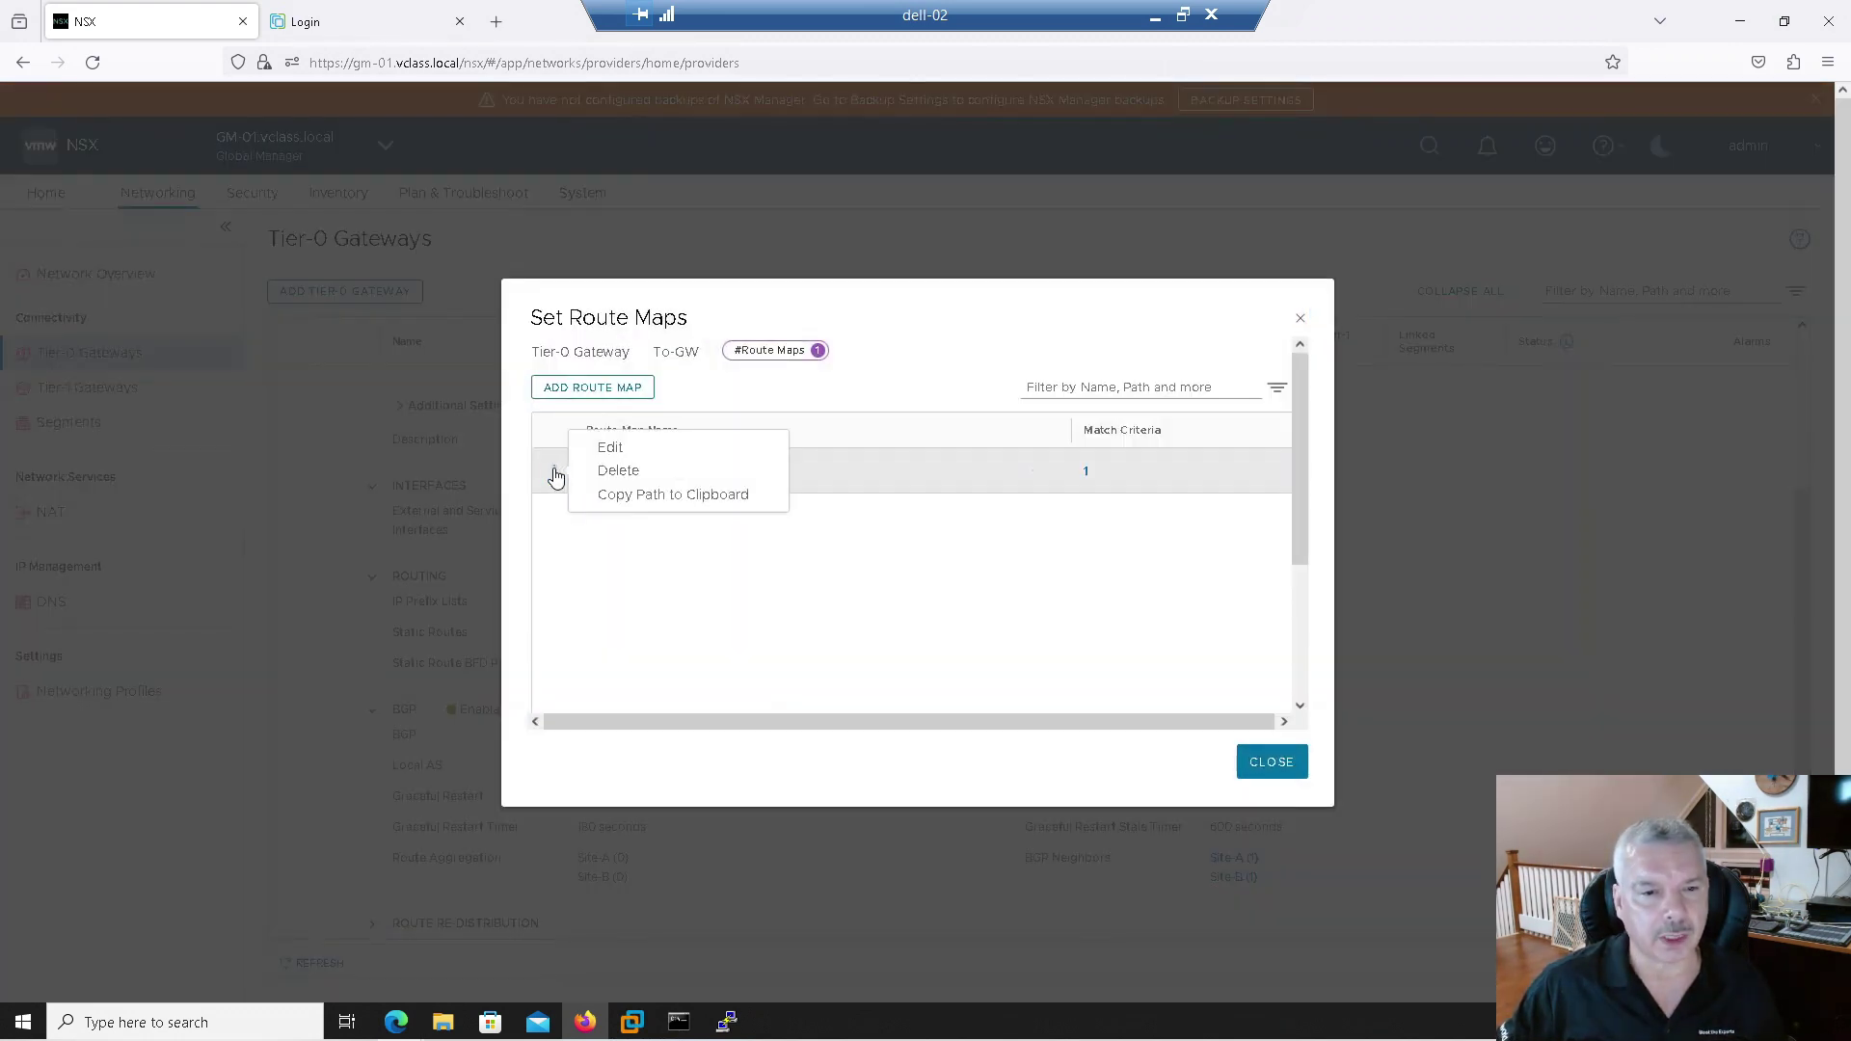
{"action": "left_click", "coordinate": [611, 446]}
{"action": "left_click", "coordinate": [1088, 474]}
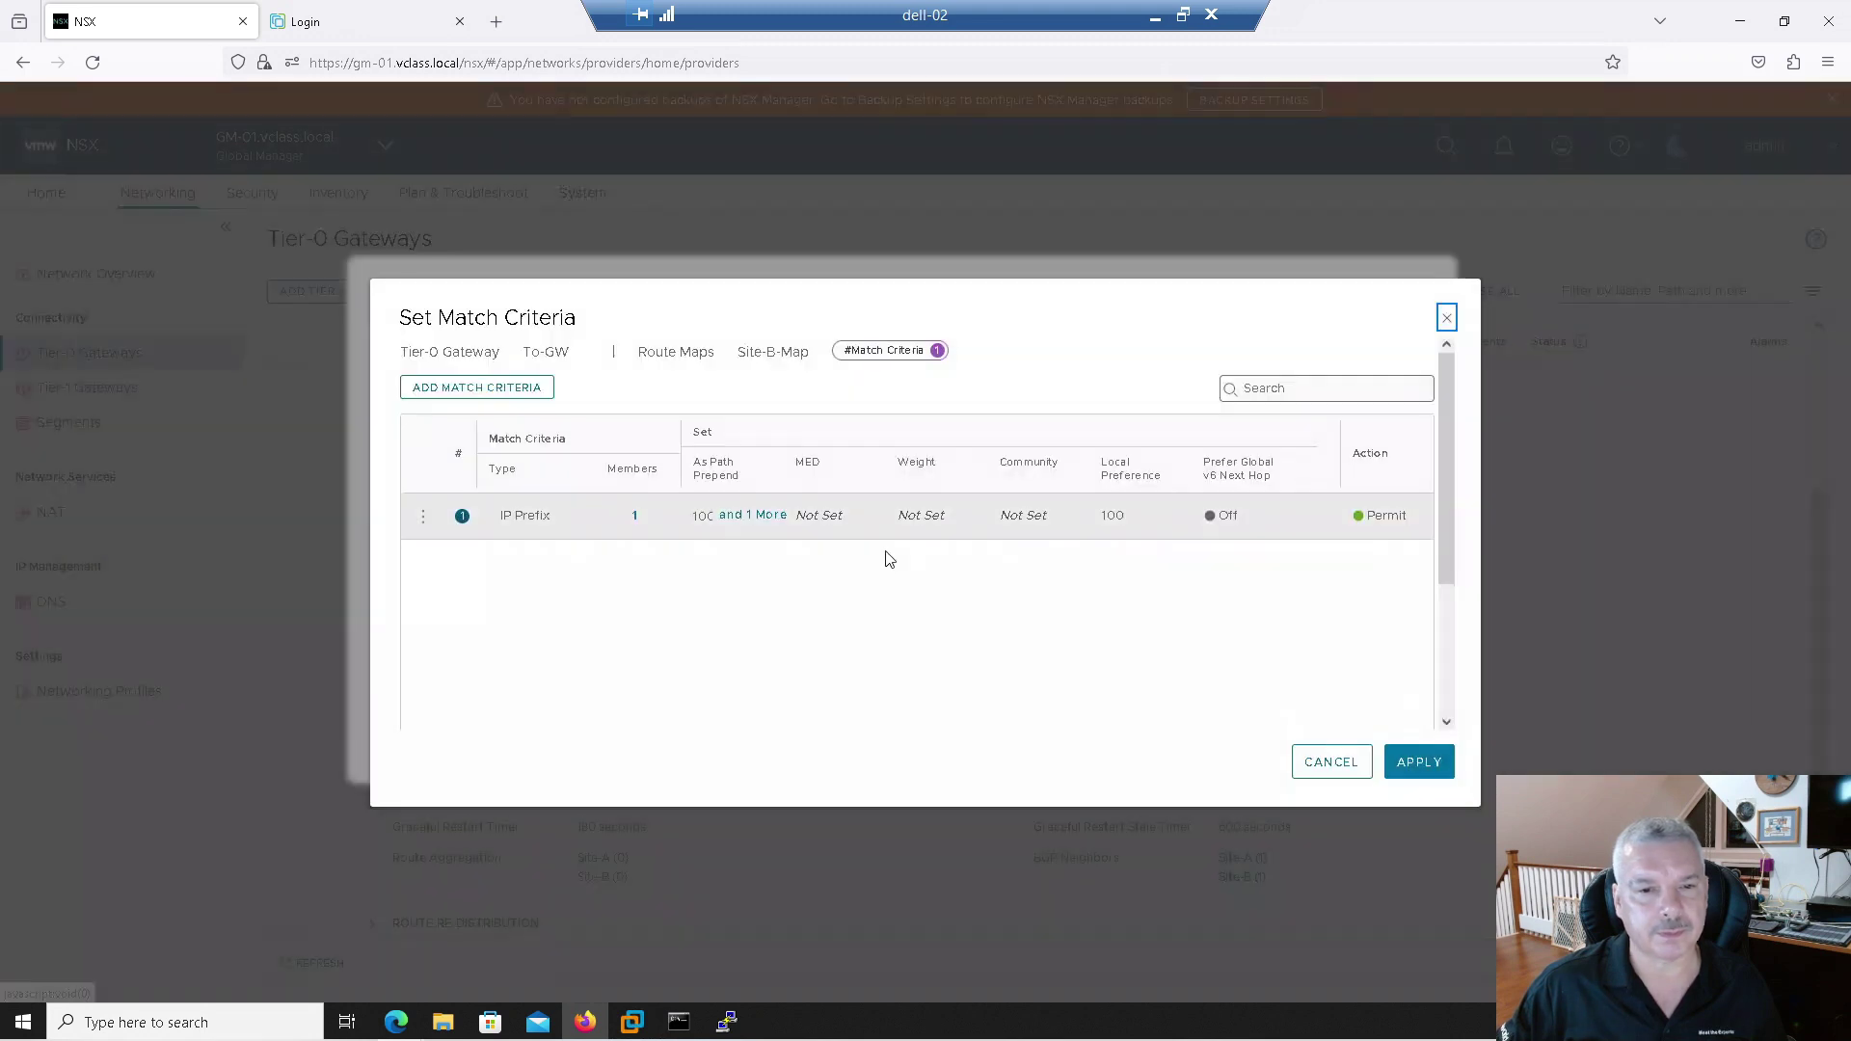
{"action": "left_click", "coordinate": [425, 521]}
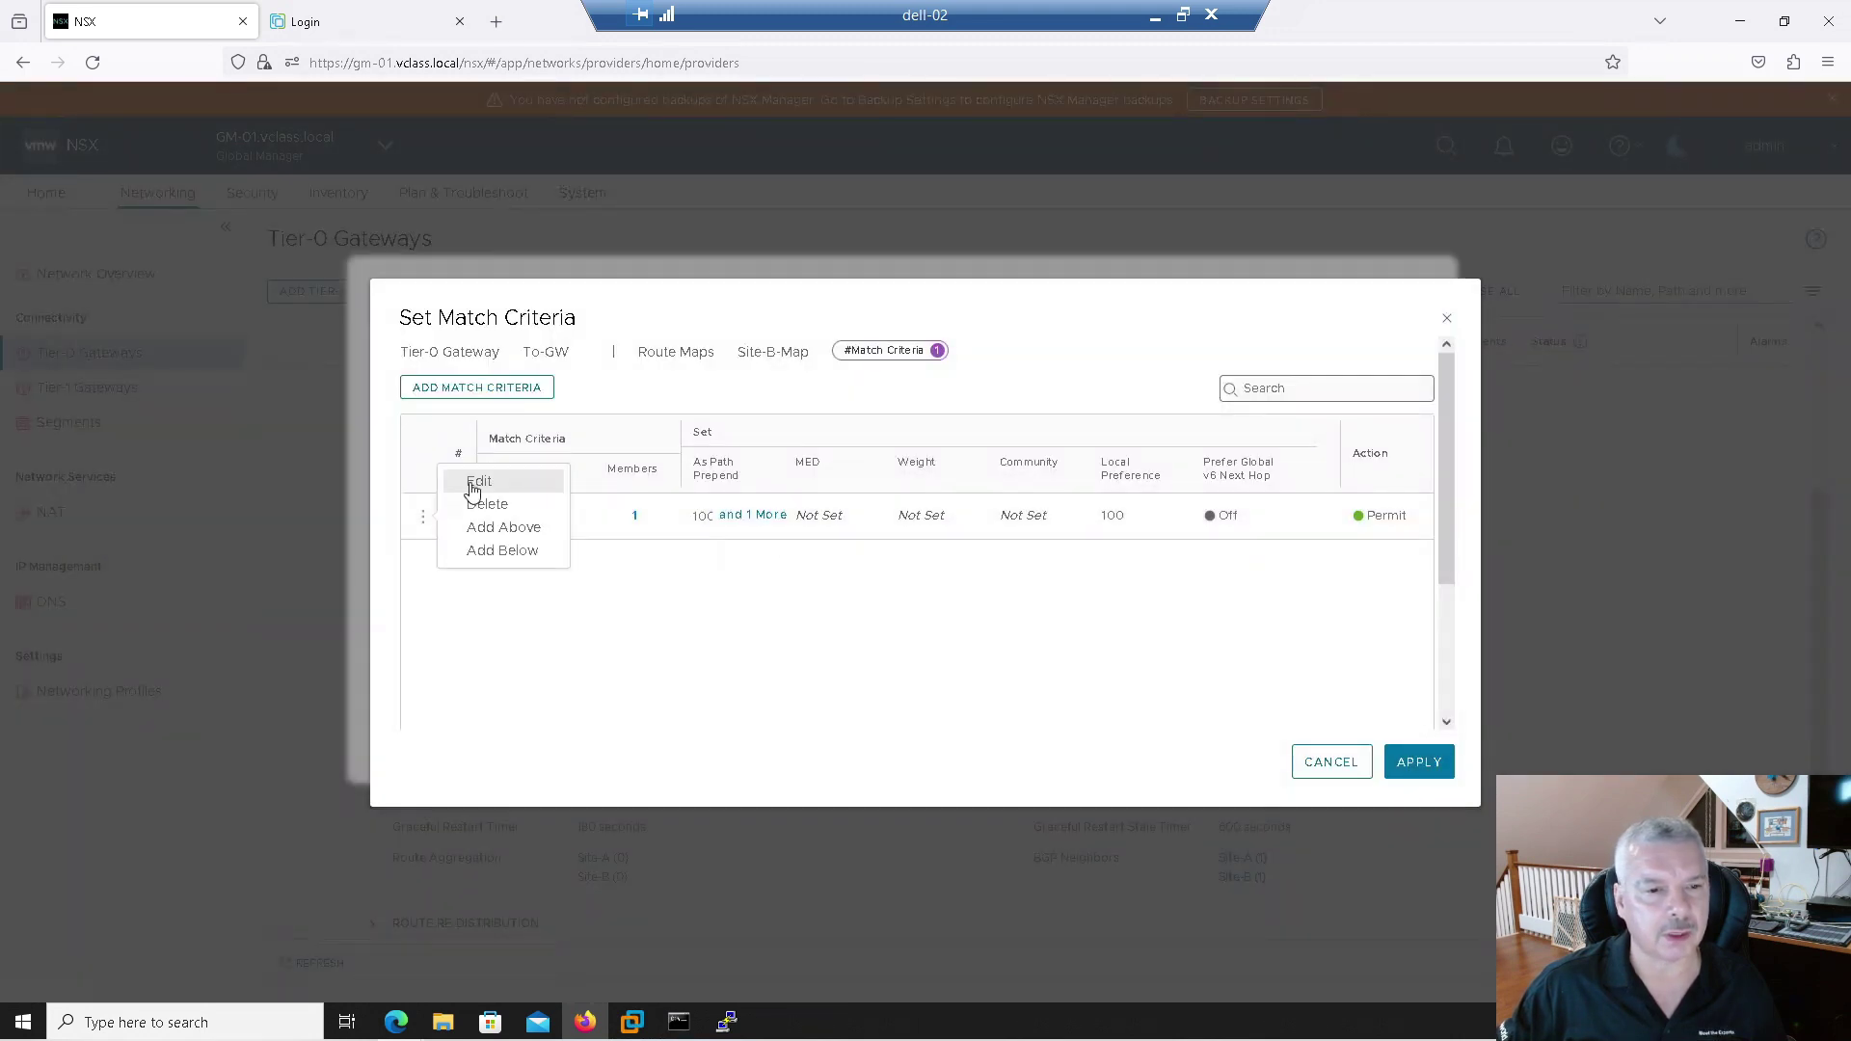
{"action": "left_click", "coordinate": [477, 487]}
{"action": "left_click", "coordinate": [772, 520]}
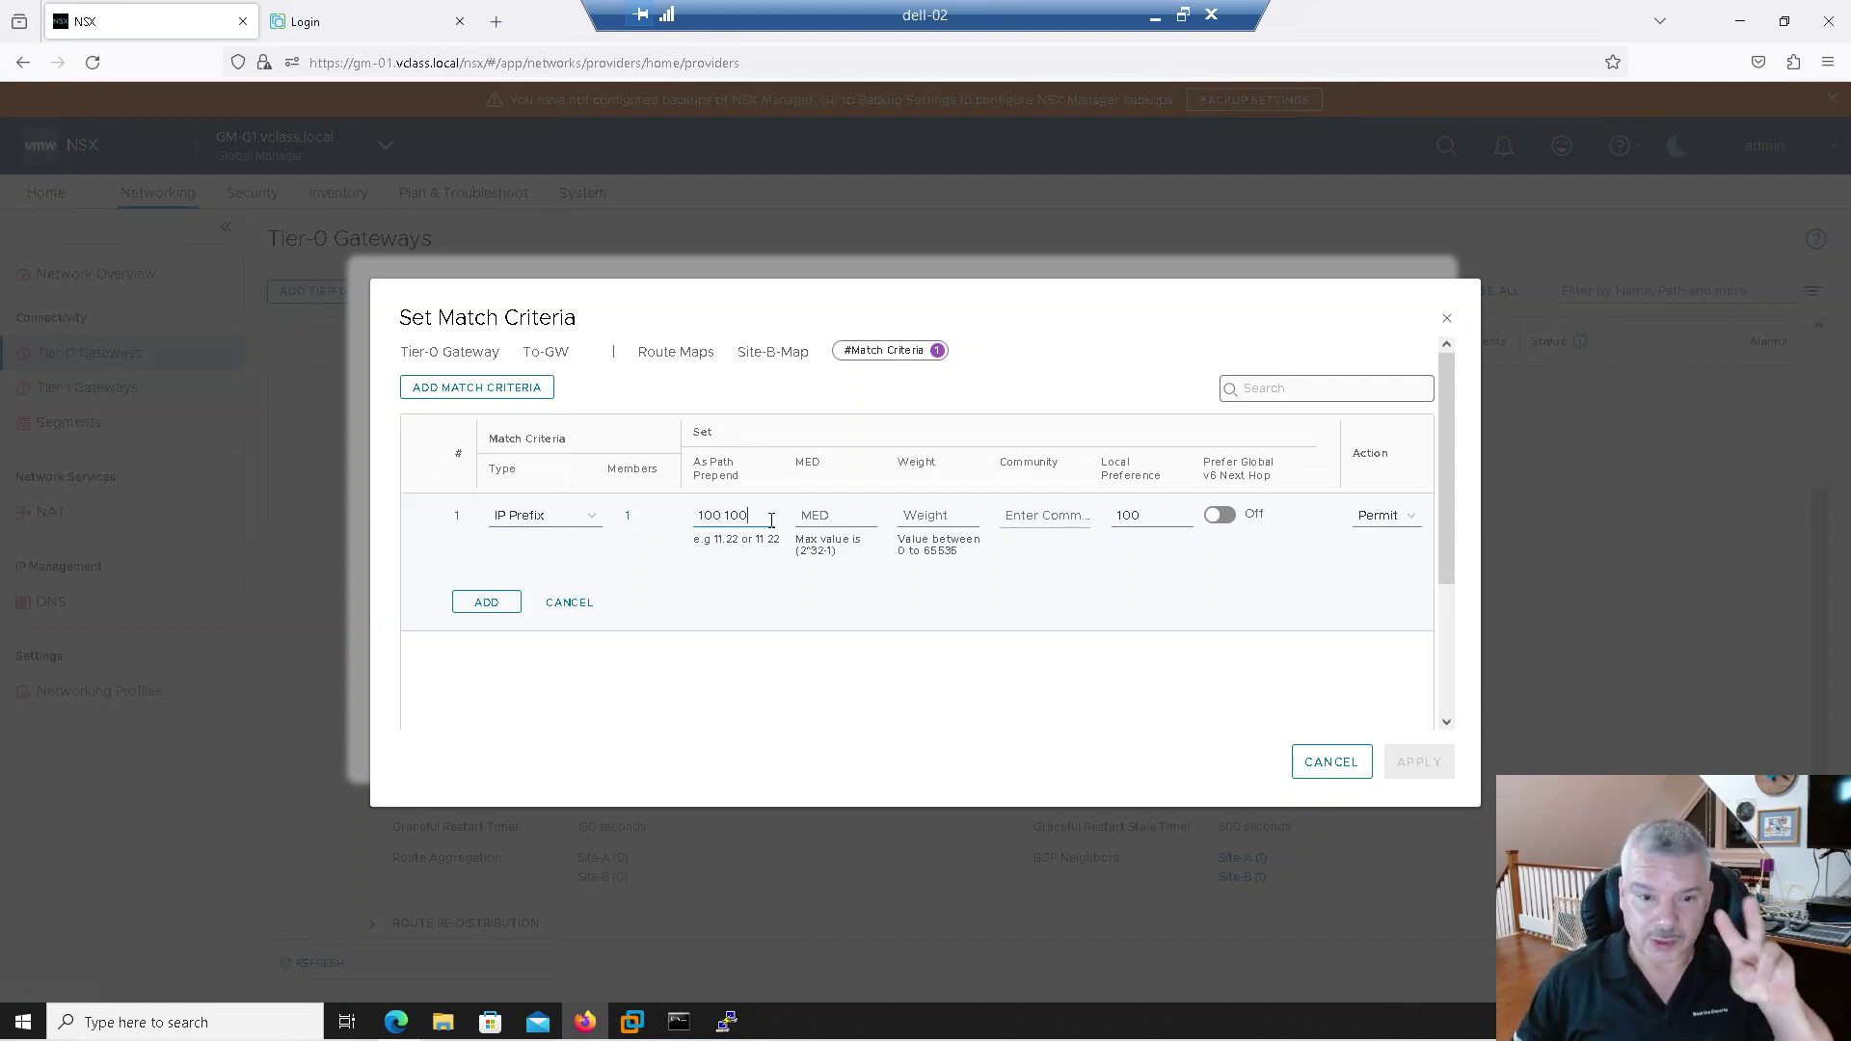
{"action": "key", "text": "BackSpace"}
{"action": "key", "text": "BackSpace"}
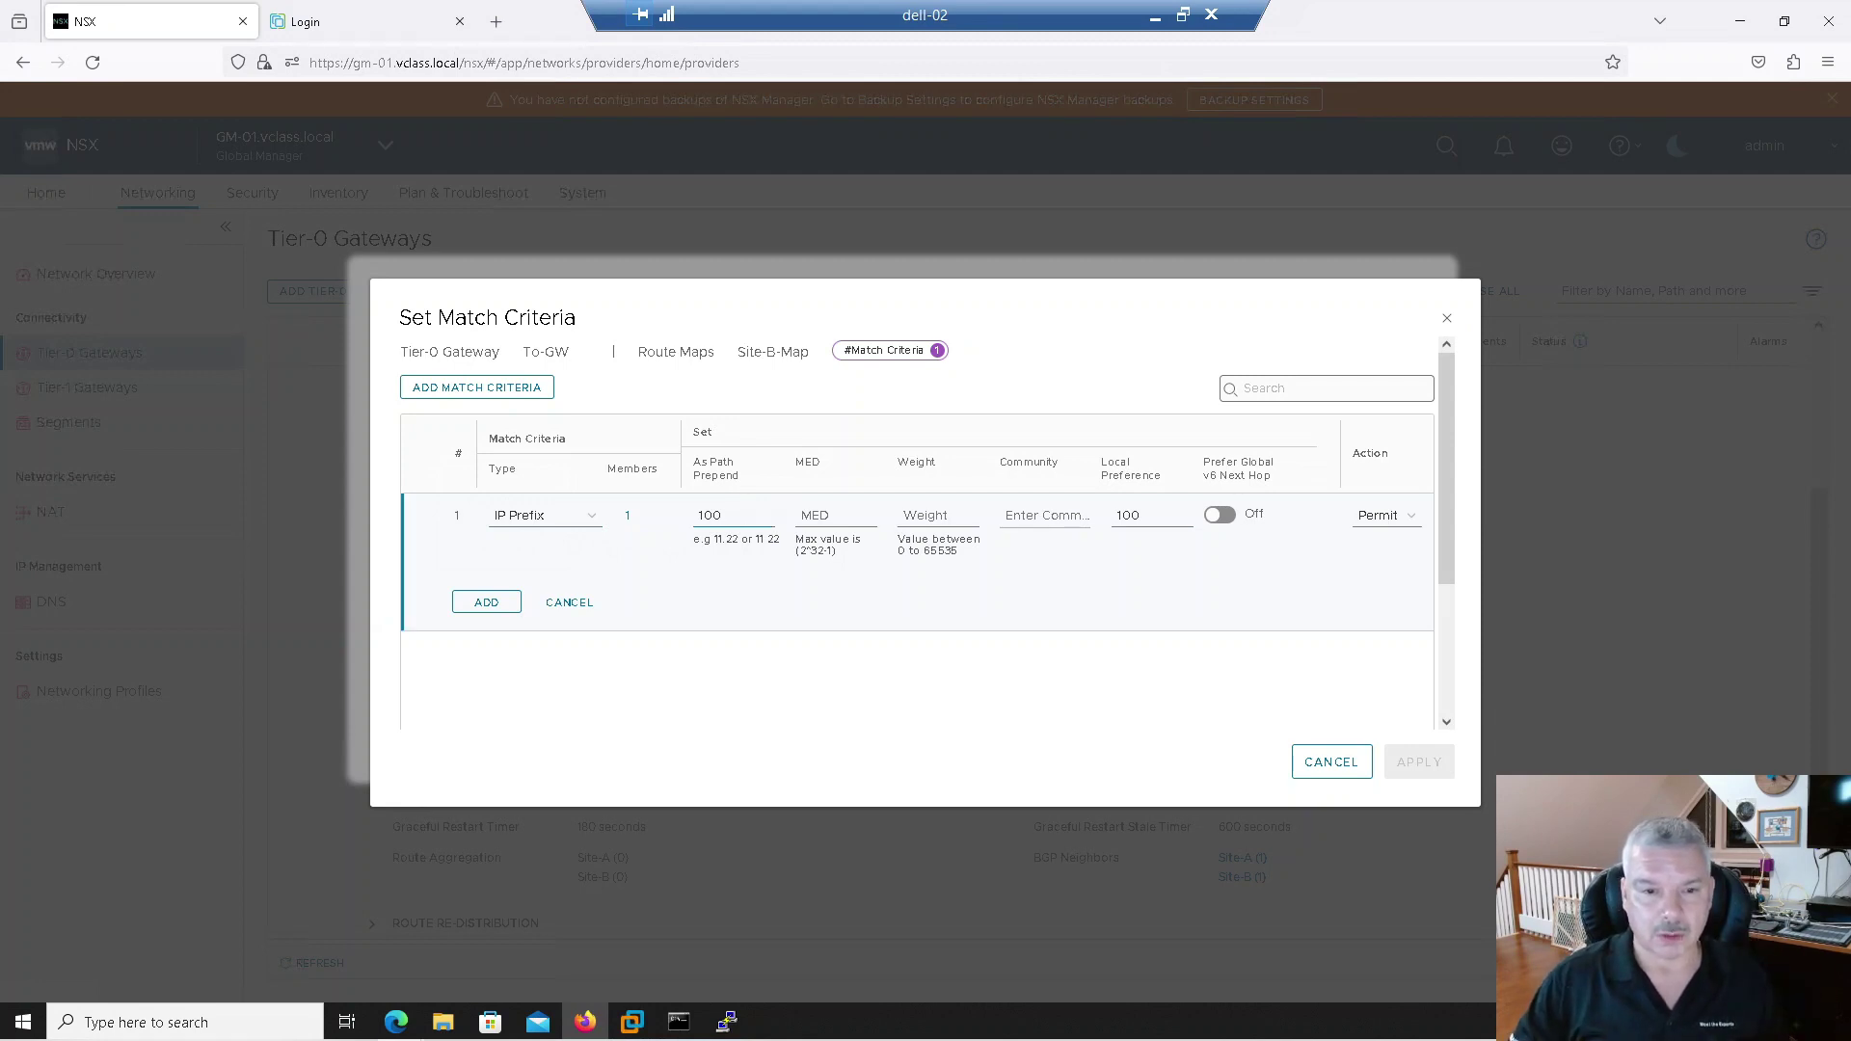
{"action": "left_click", "coordinate": [481, 601]}
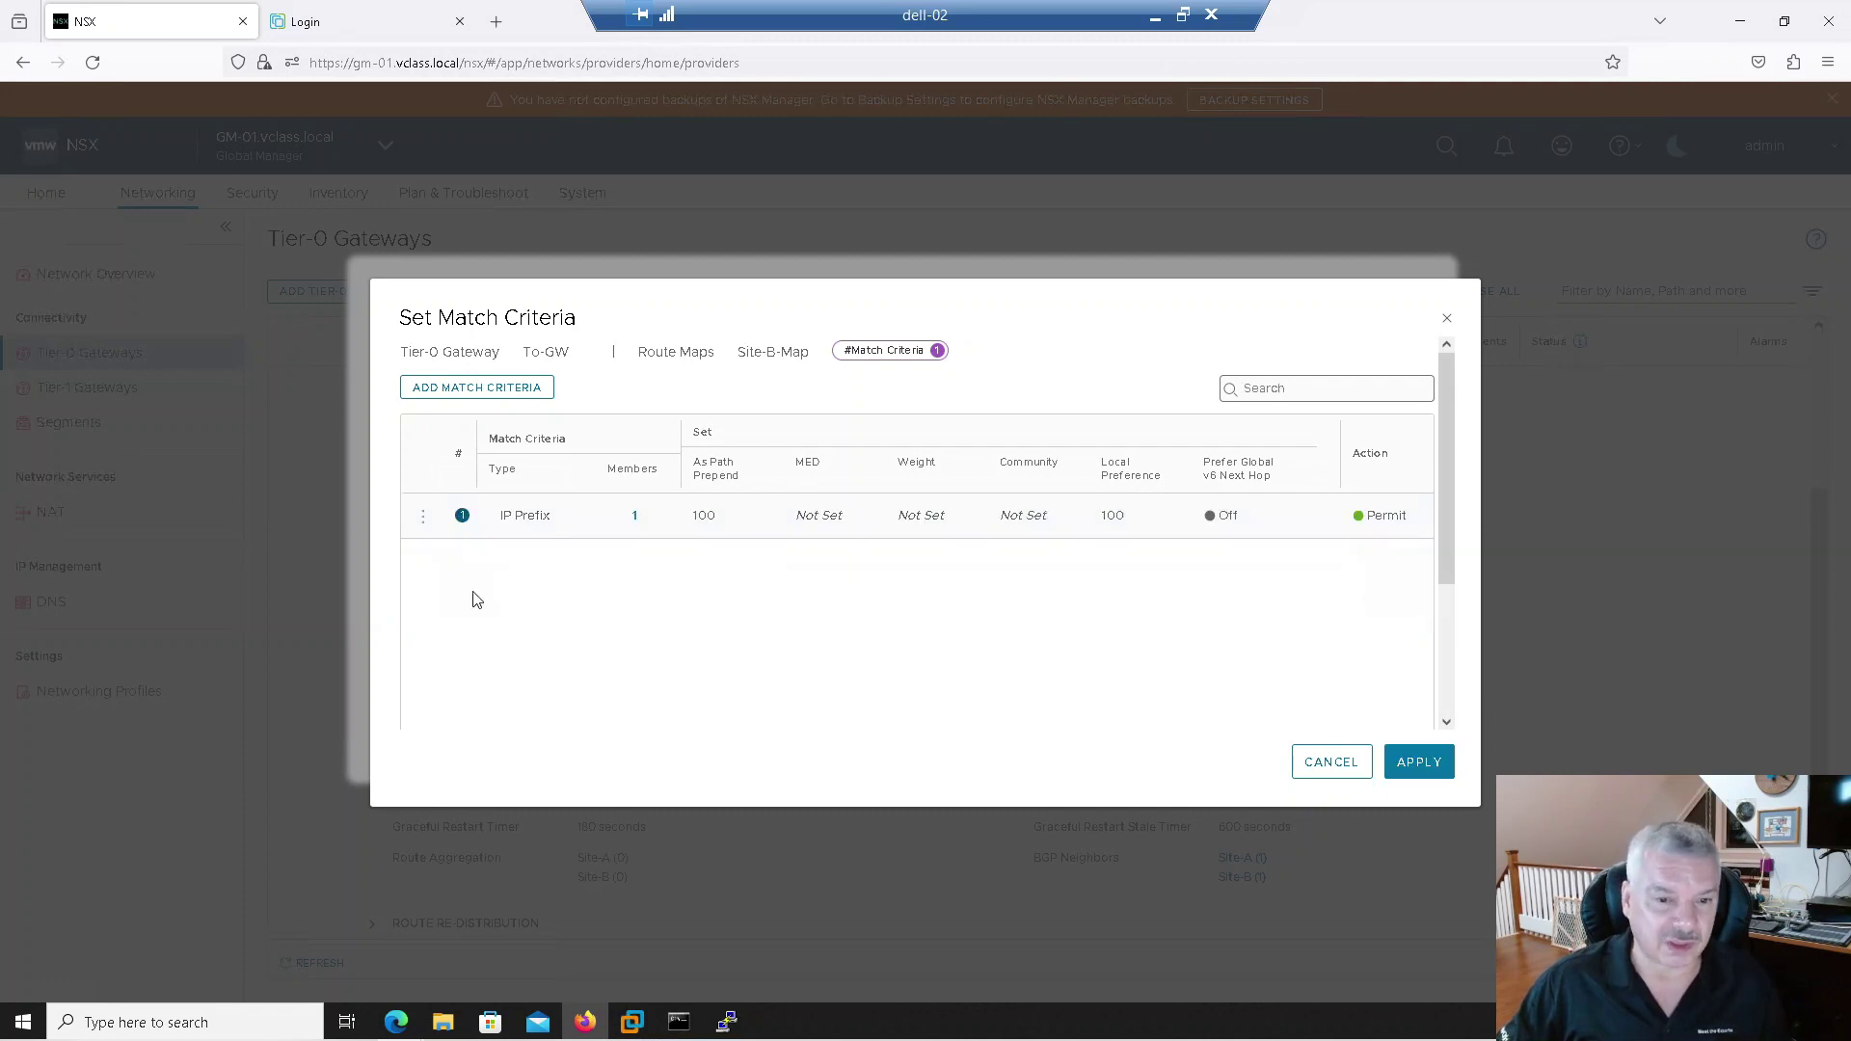
Step: Apply the match criteria, save Site-B-Map and close the route maps
{"action": "left_click", "coordinate": [1397, 768]}
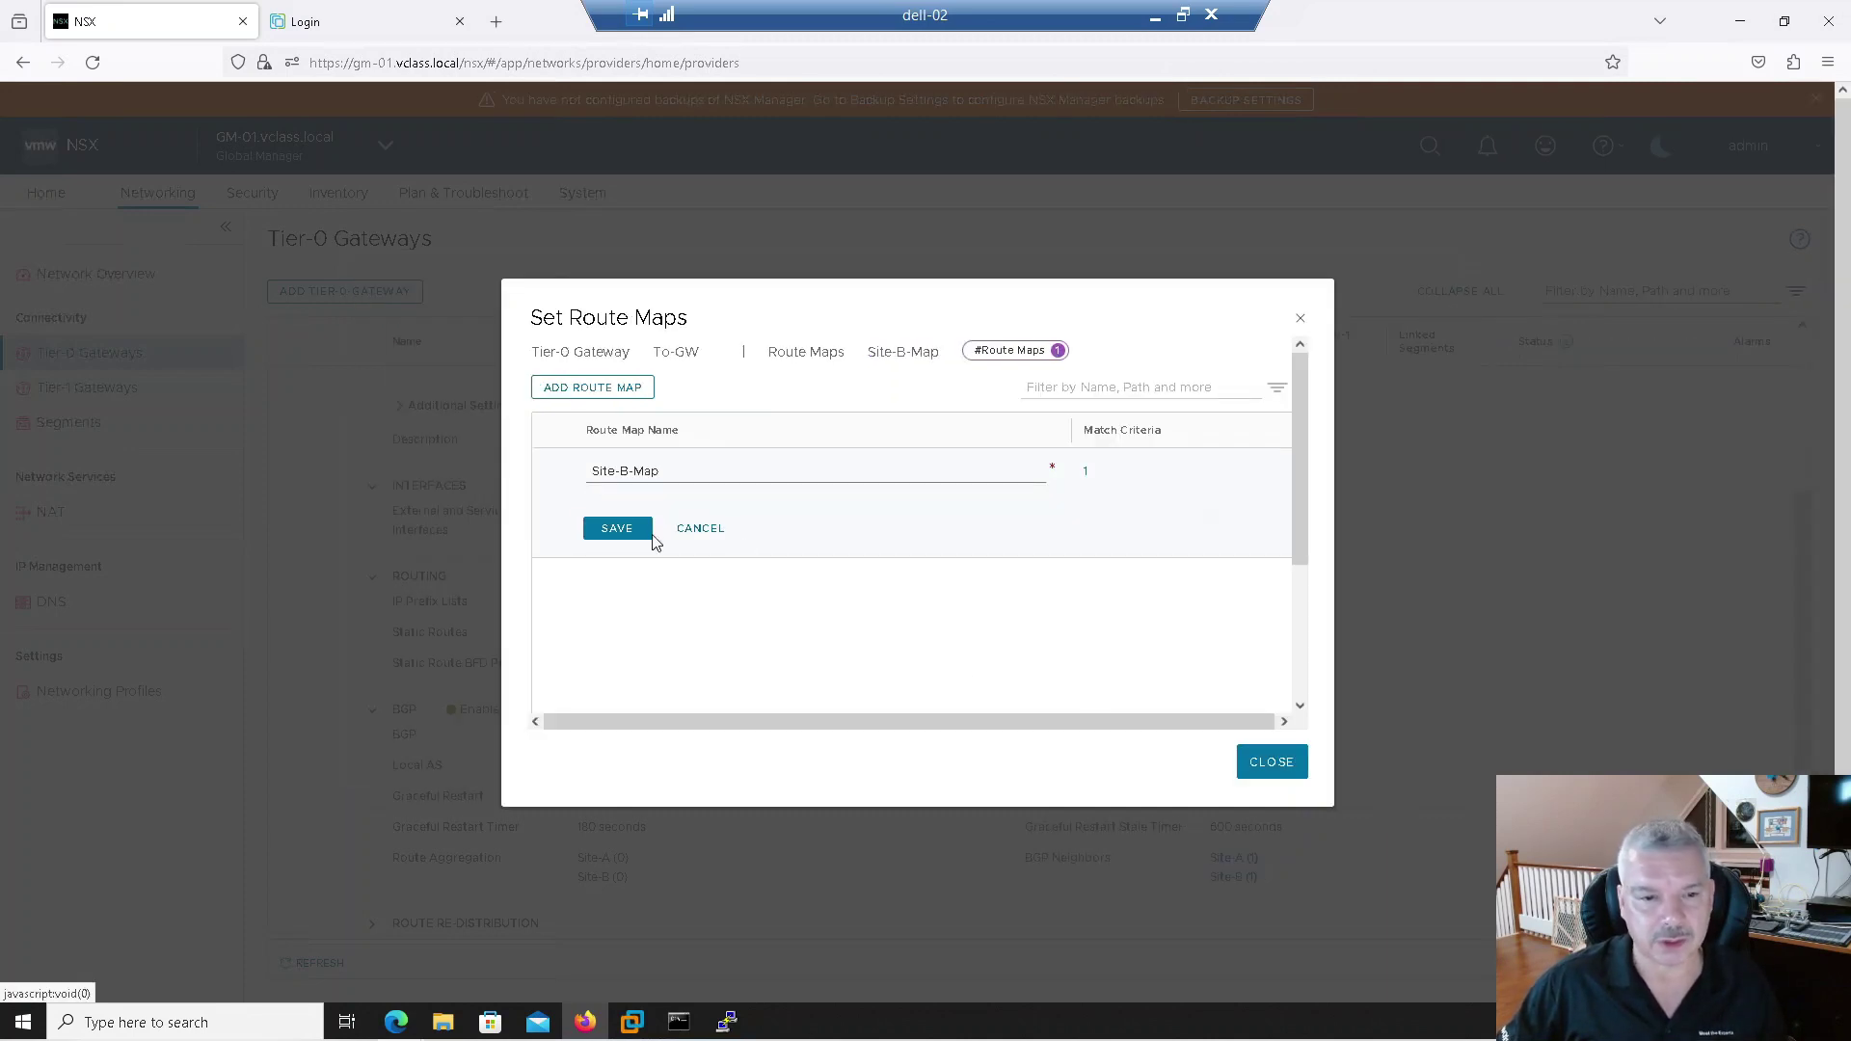
{"action": "left_click", "coordinate": [601, 526]}
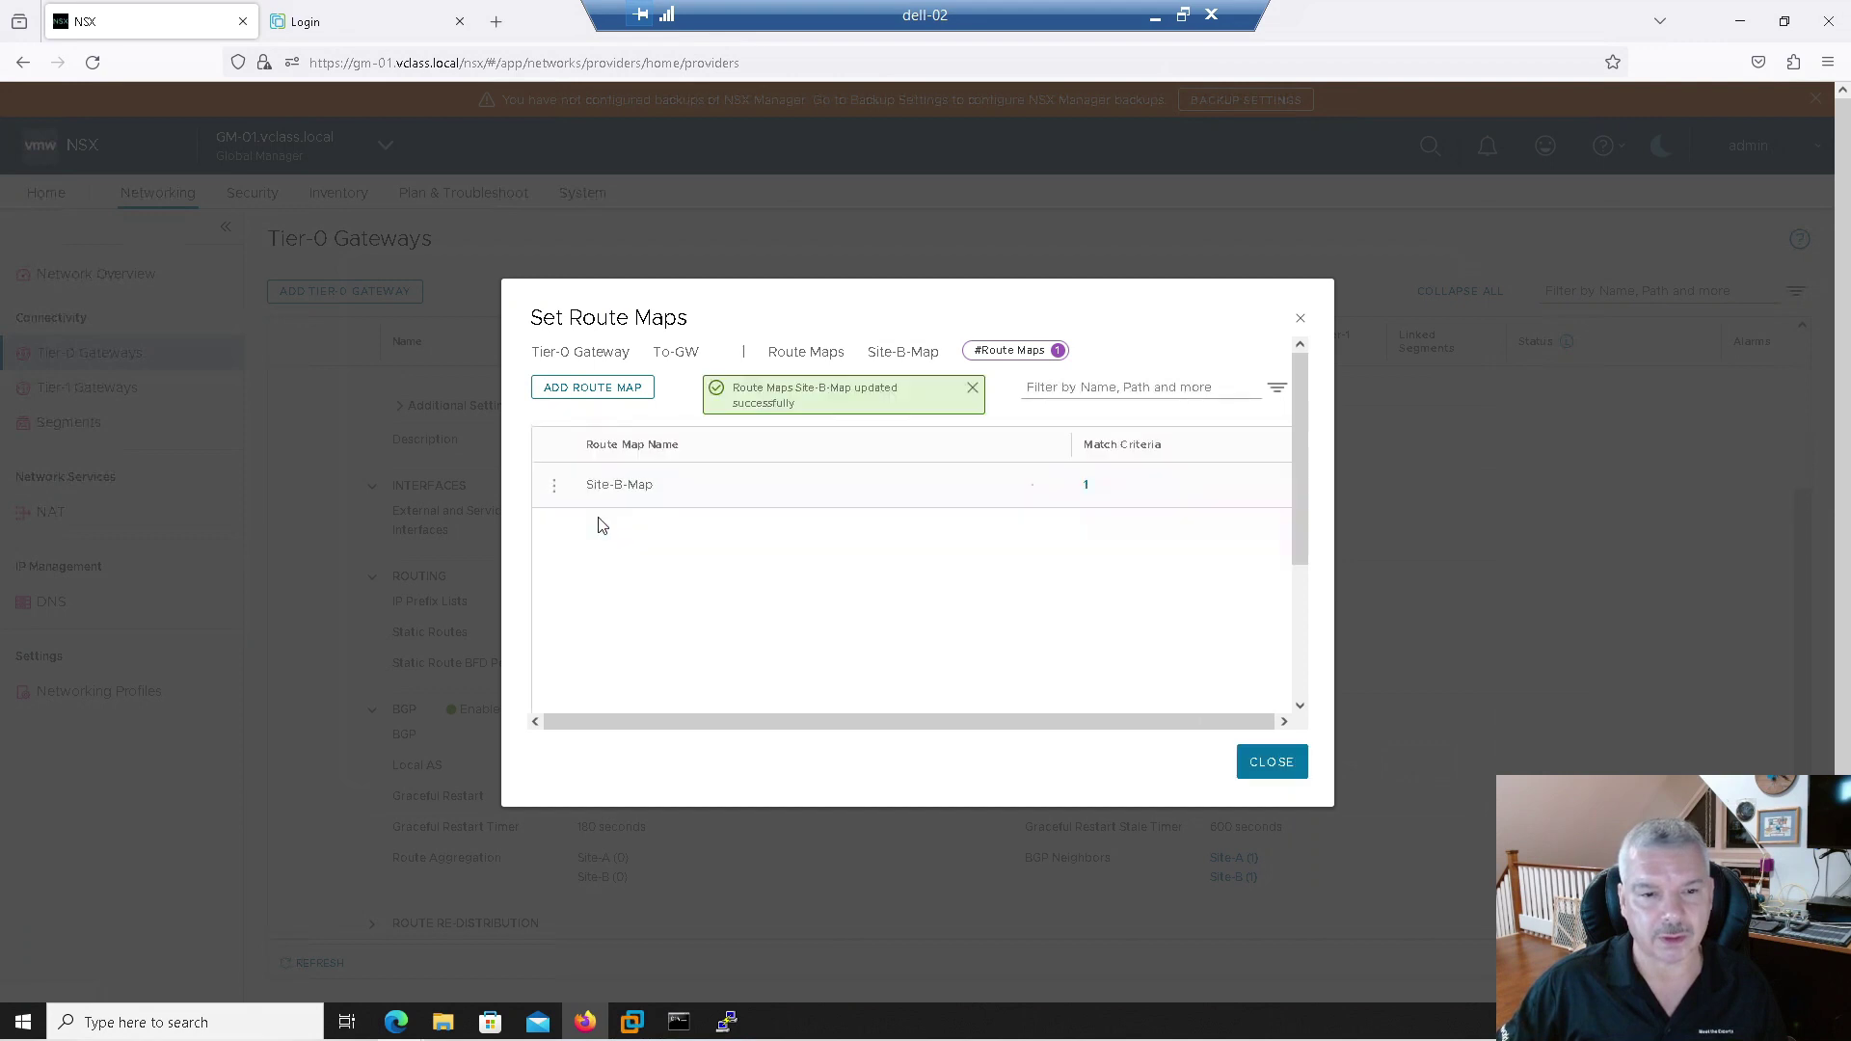
{"action": "left_click", "coordinate": [1269, 763]}
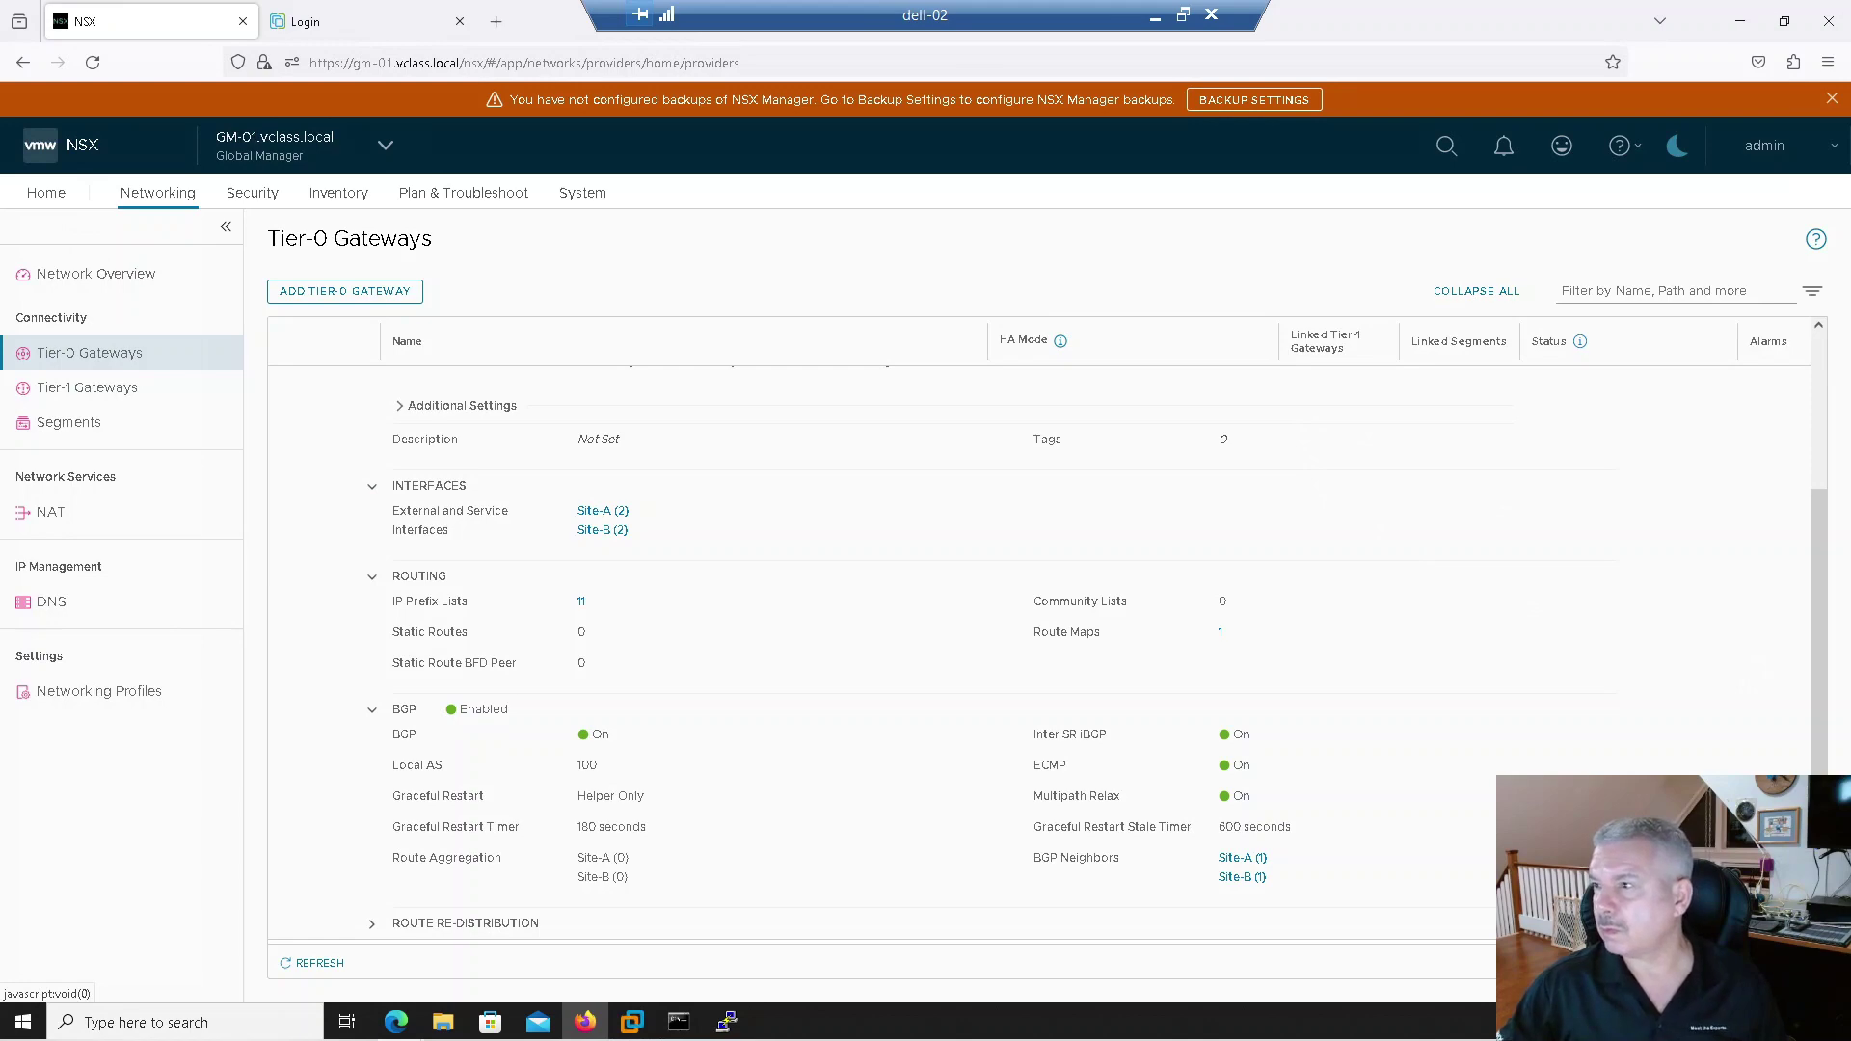
Step: Switch to the dell-1 session and rerun show ip bgp 172.16.10.0 on the VYOS router
{"action": "left_click_drag", "start_coordinate": [1850, 210], "coordinate": [940, 7]}
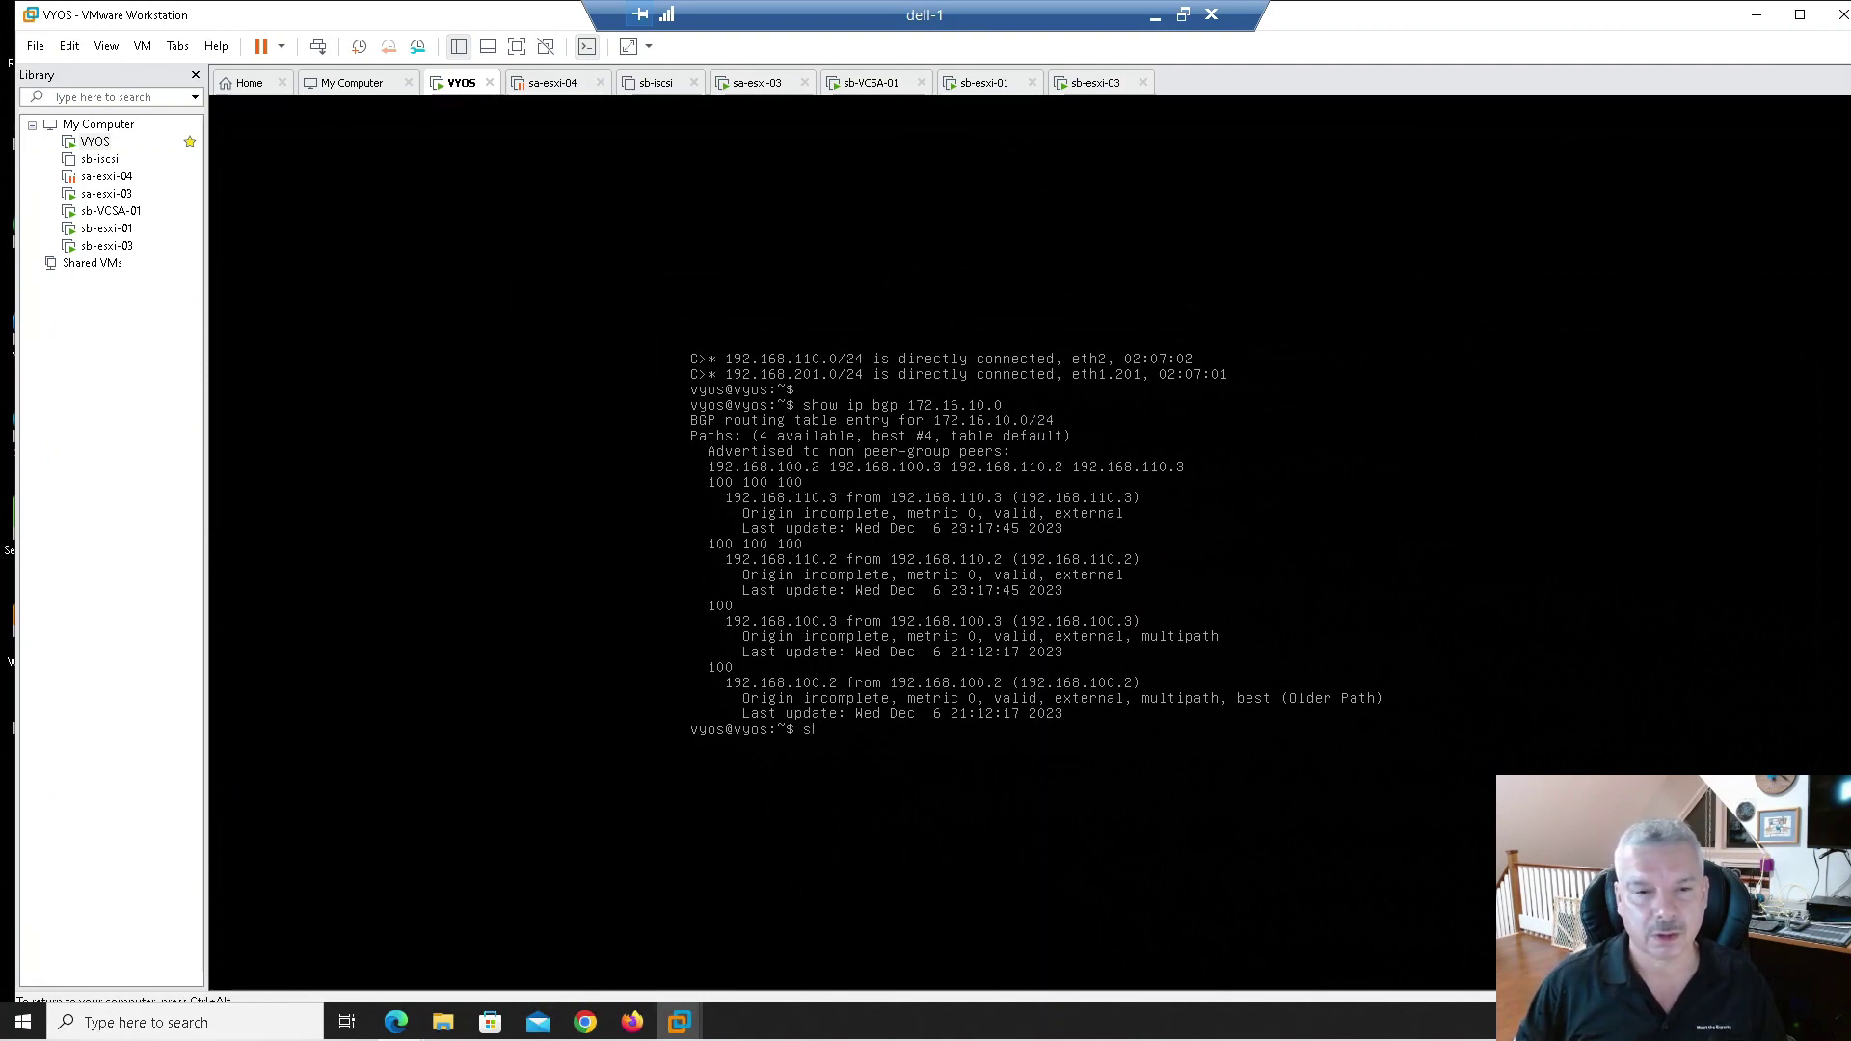
{"action": "key", "text": "Return"}
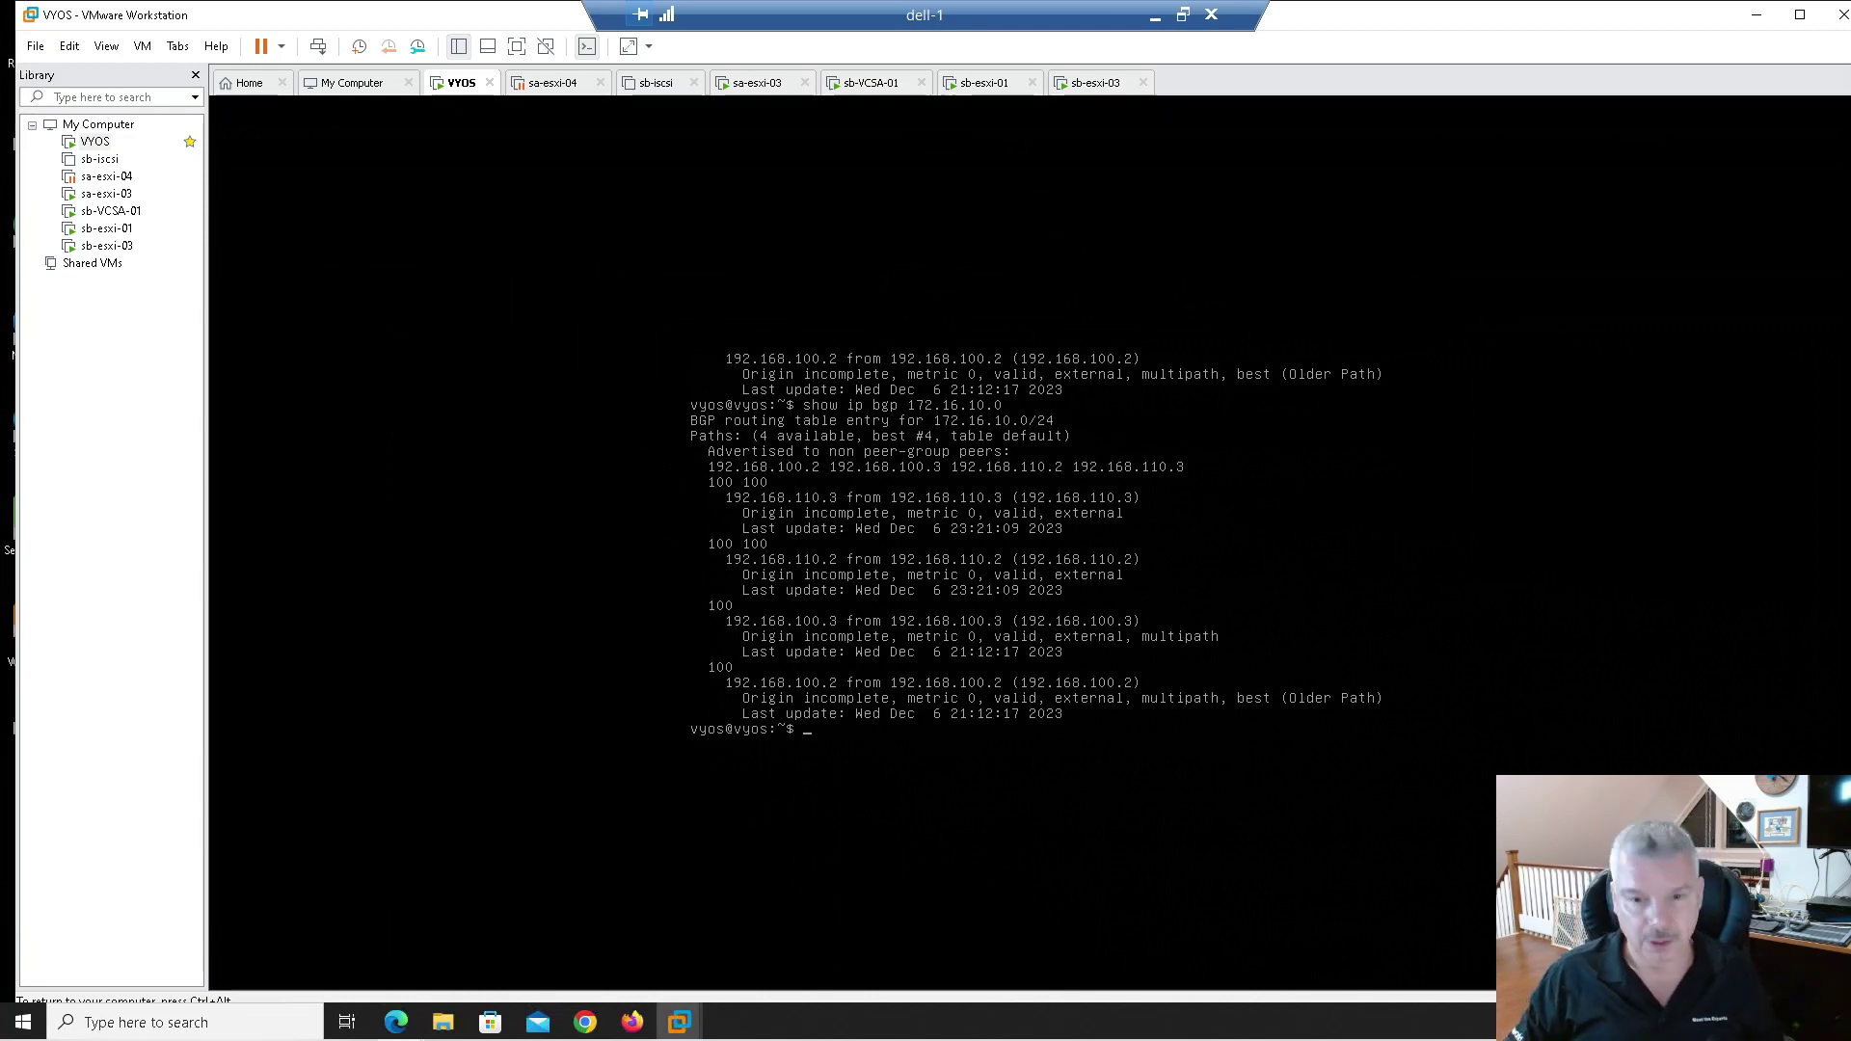
{"action": "key", "text": "ctrl+alt"}
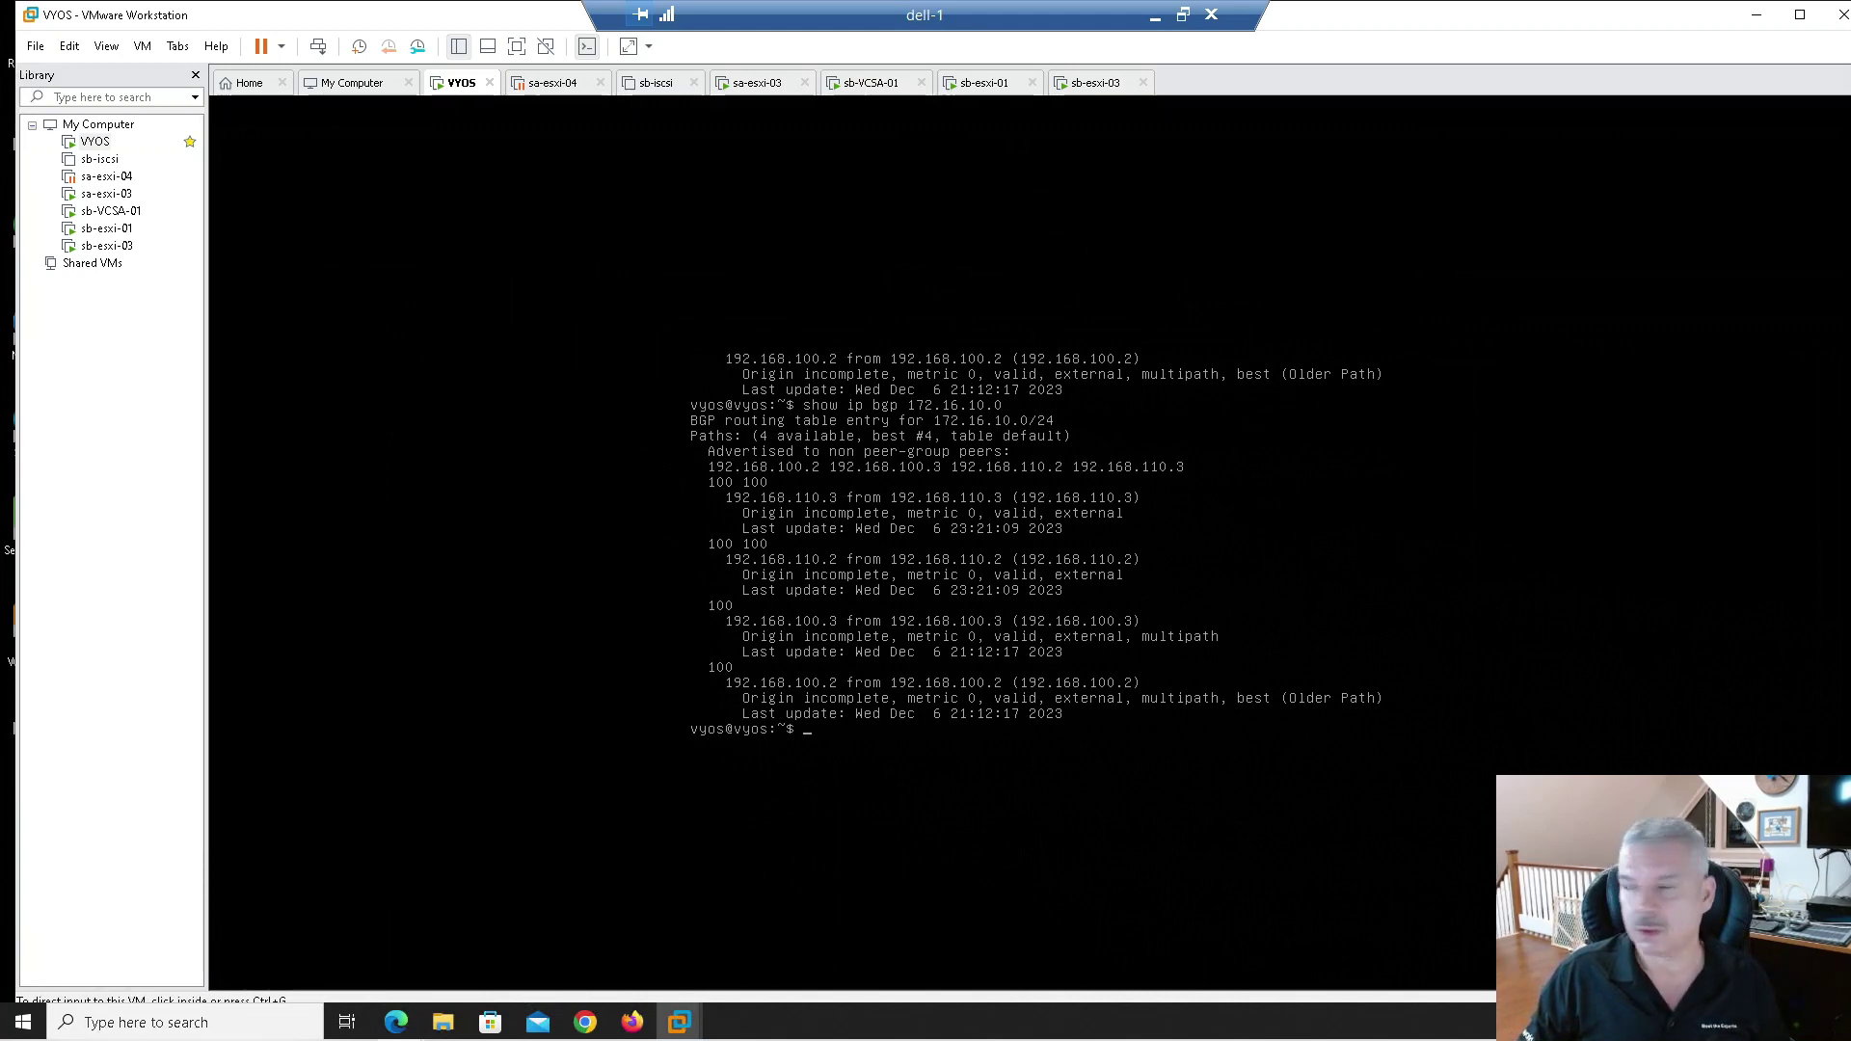
Step: Return to the dell-02 session, minimize the browser and enter ping 172.16.10.11 at the Command Prompt
{"action": "left_click", "coordinate": [1158, 18]}
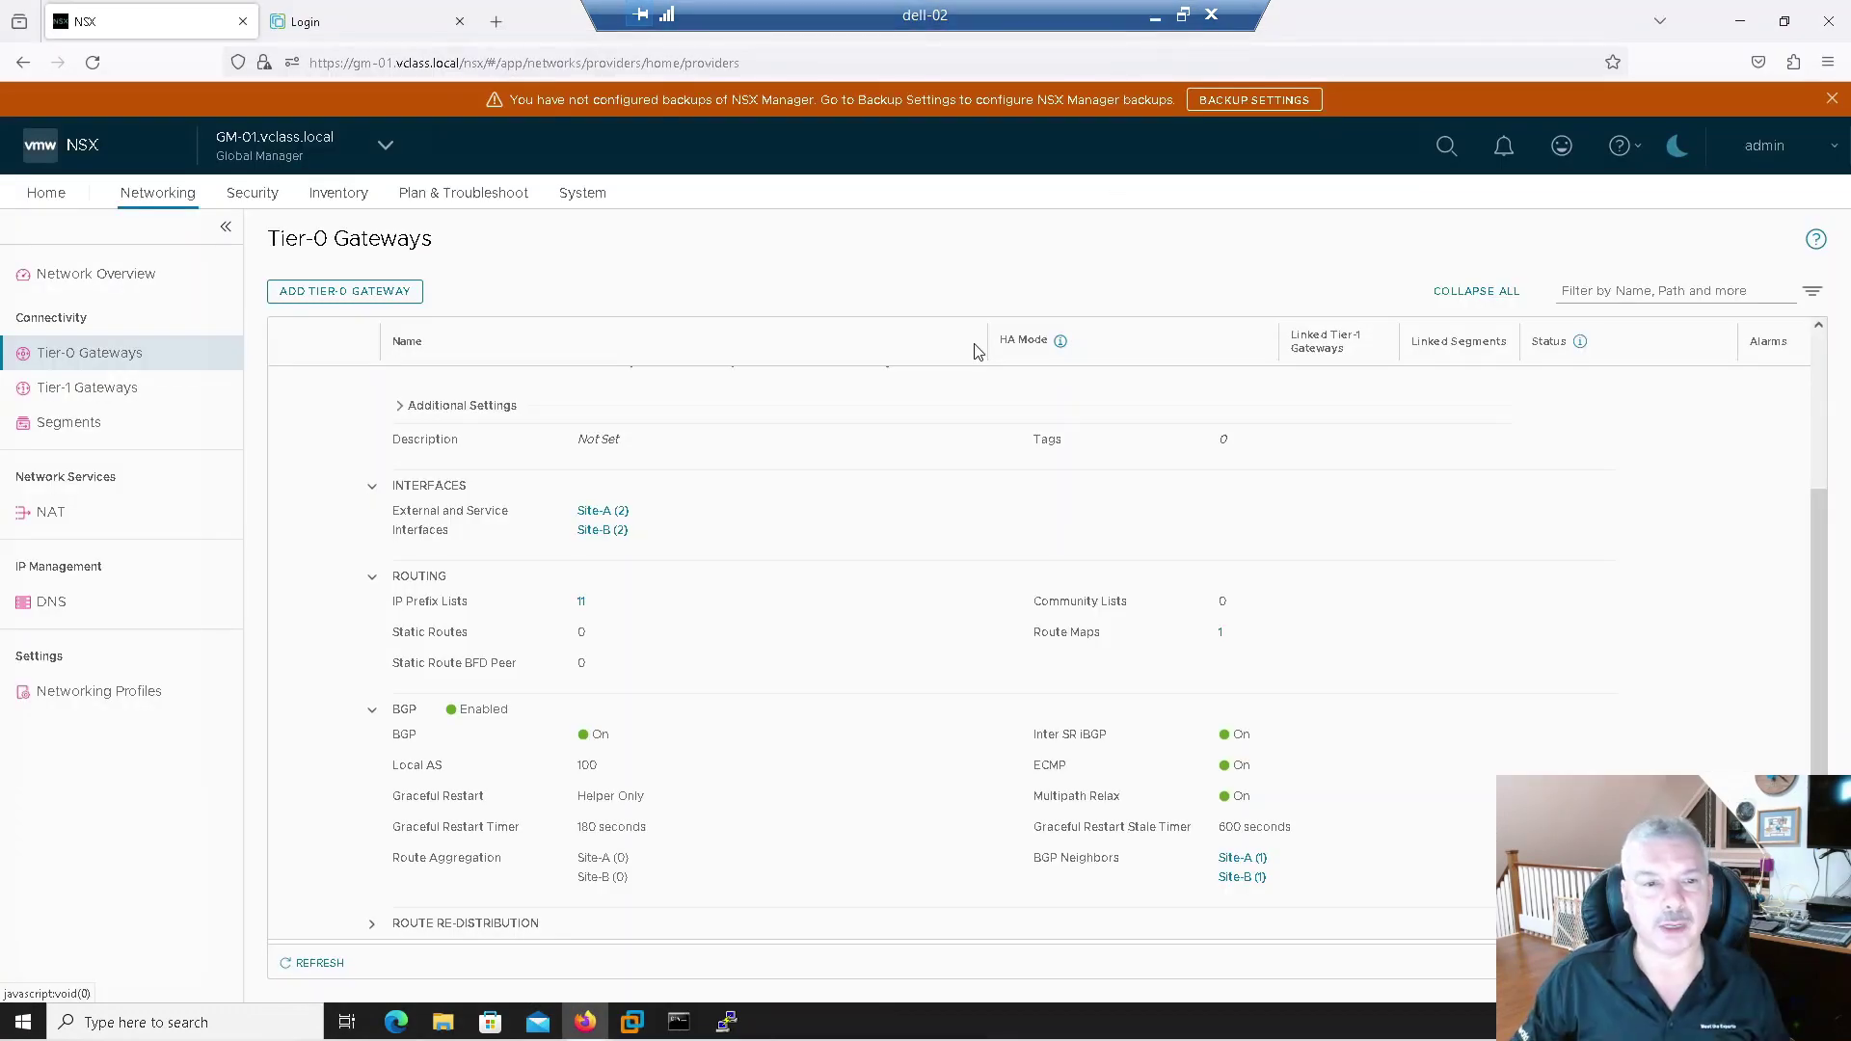
{"action": "left_click", "coordinate": [1739, 24]}
{"action": "left_click", "coordinate": [679, 1020]}
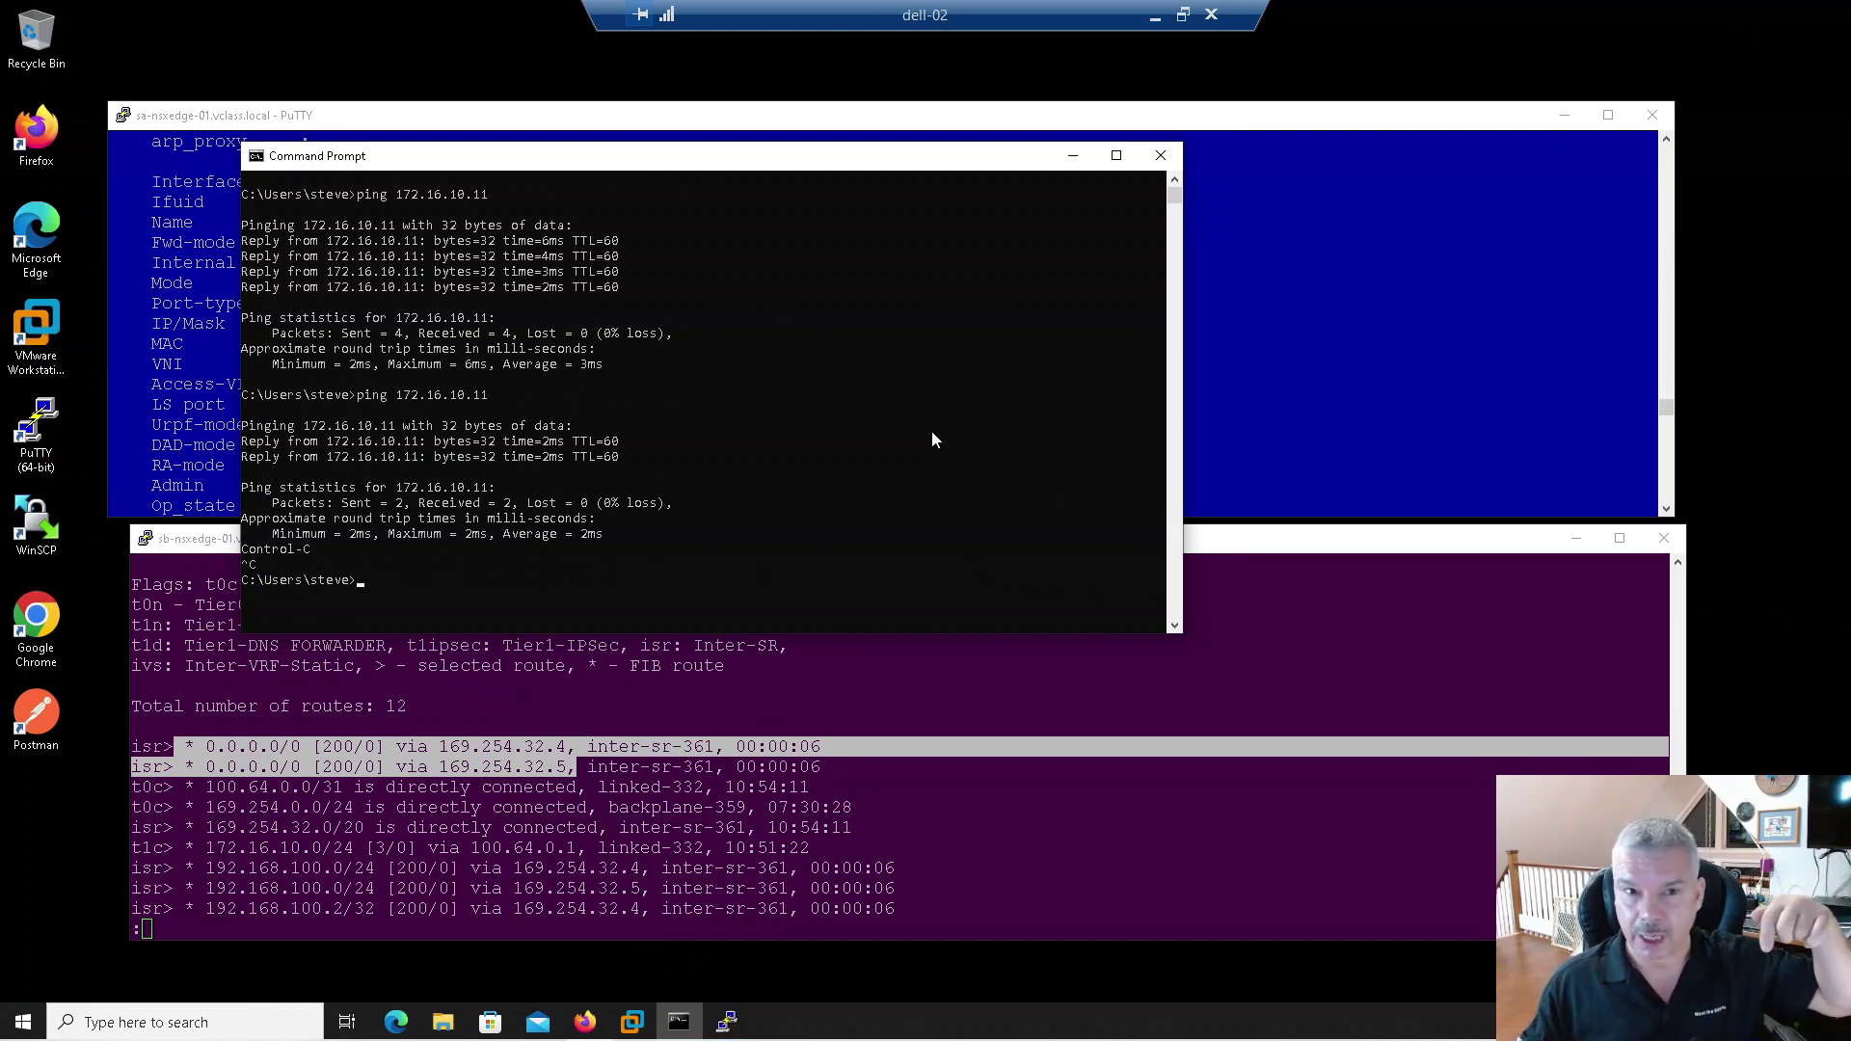
{"action": "left_click", "coordinate": [683, 427]}
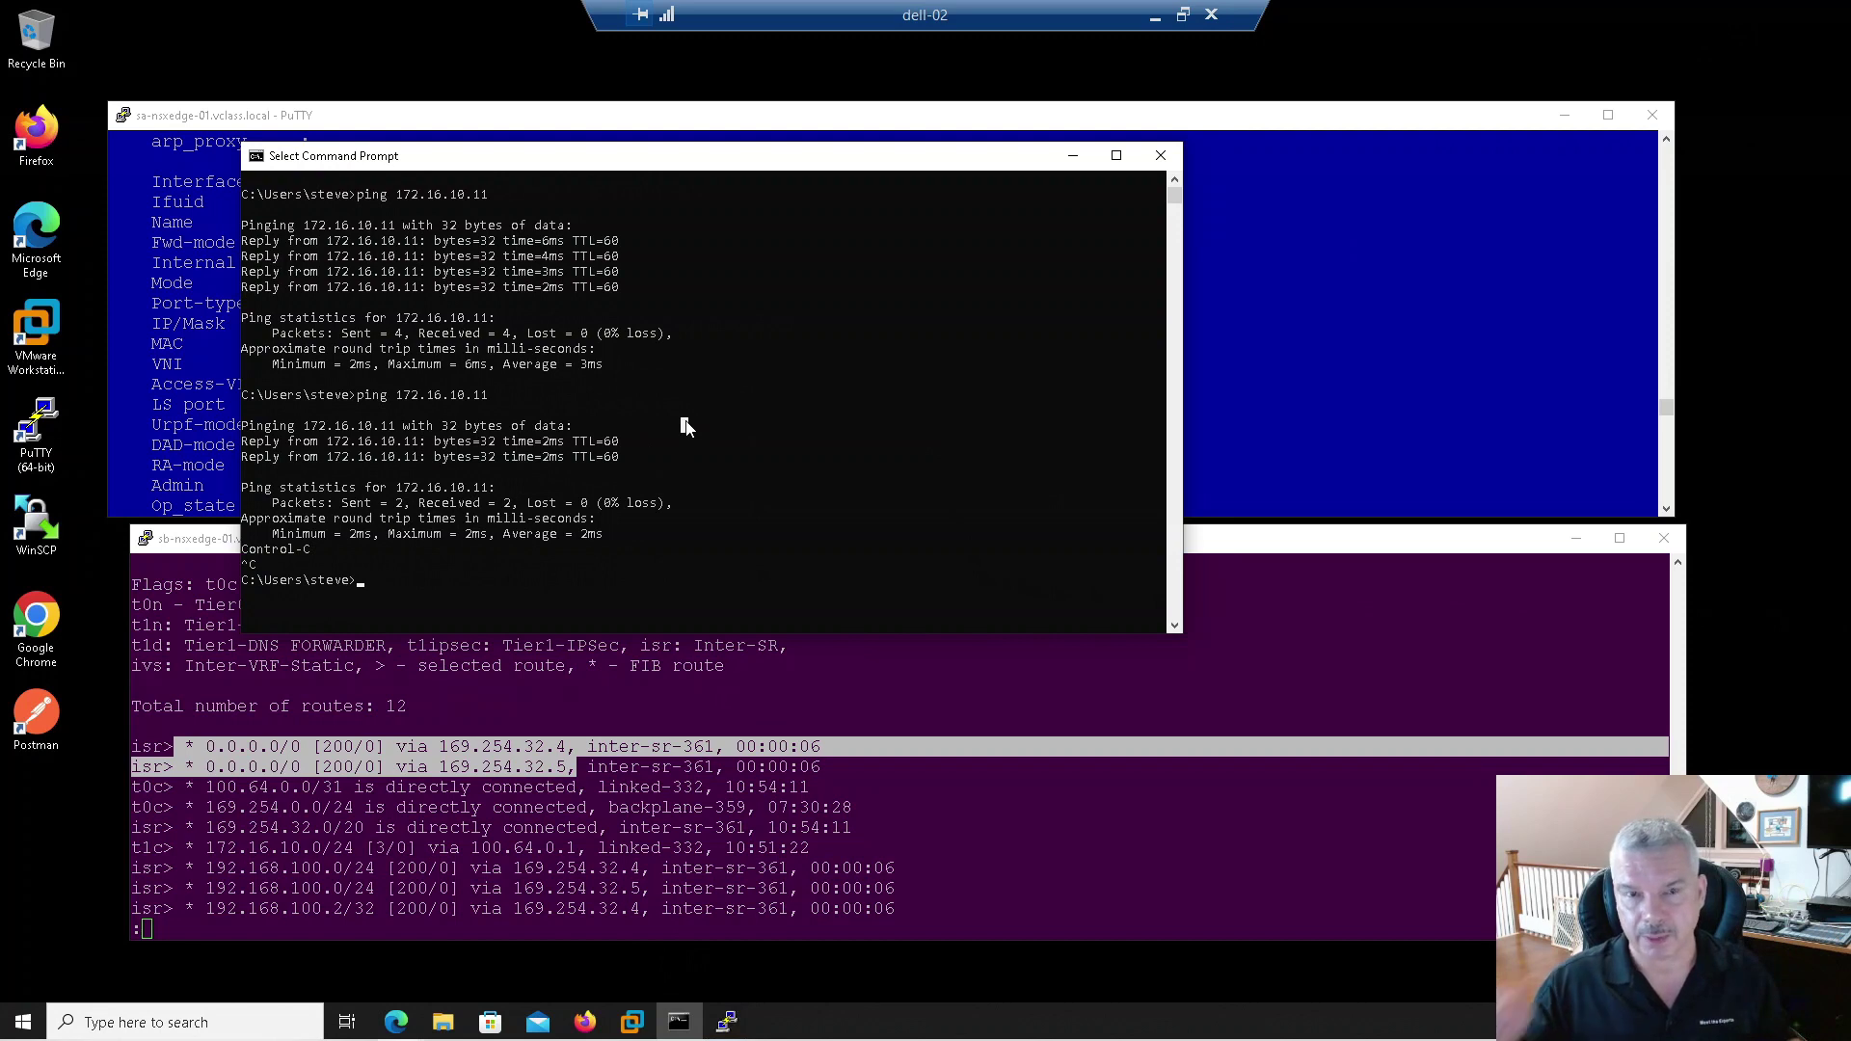
{"action": "key", "text": "Escape"}
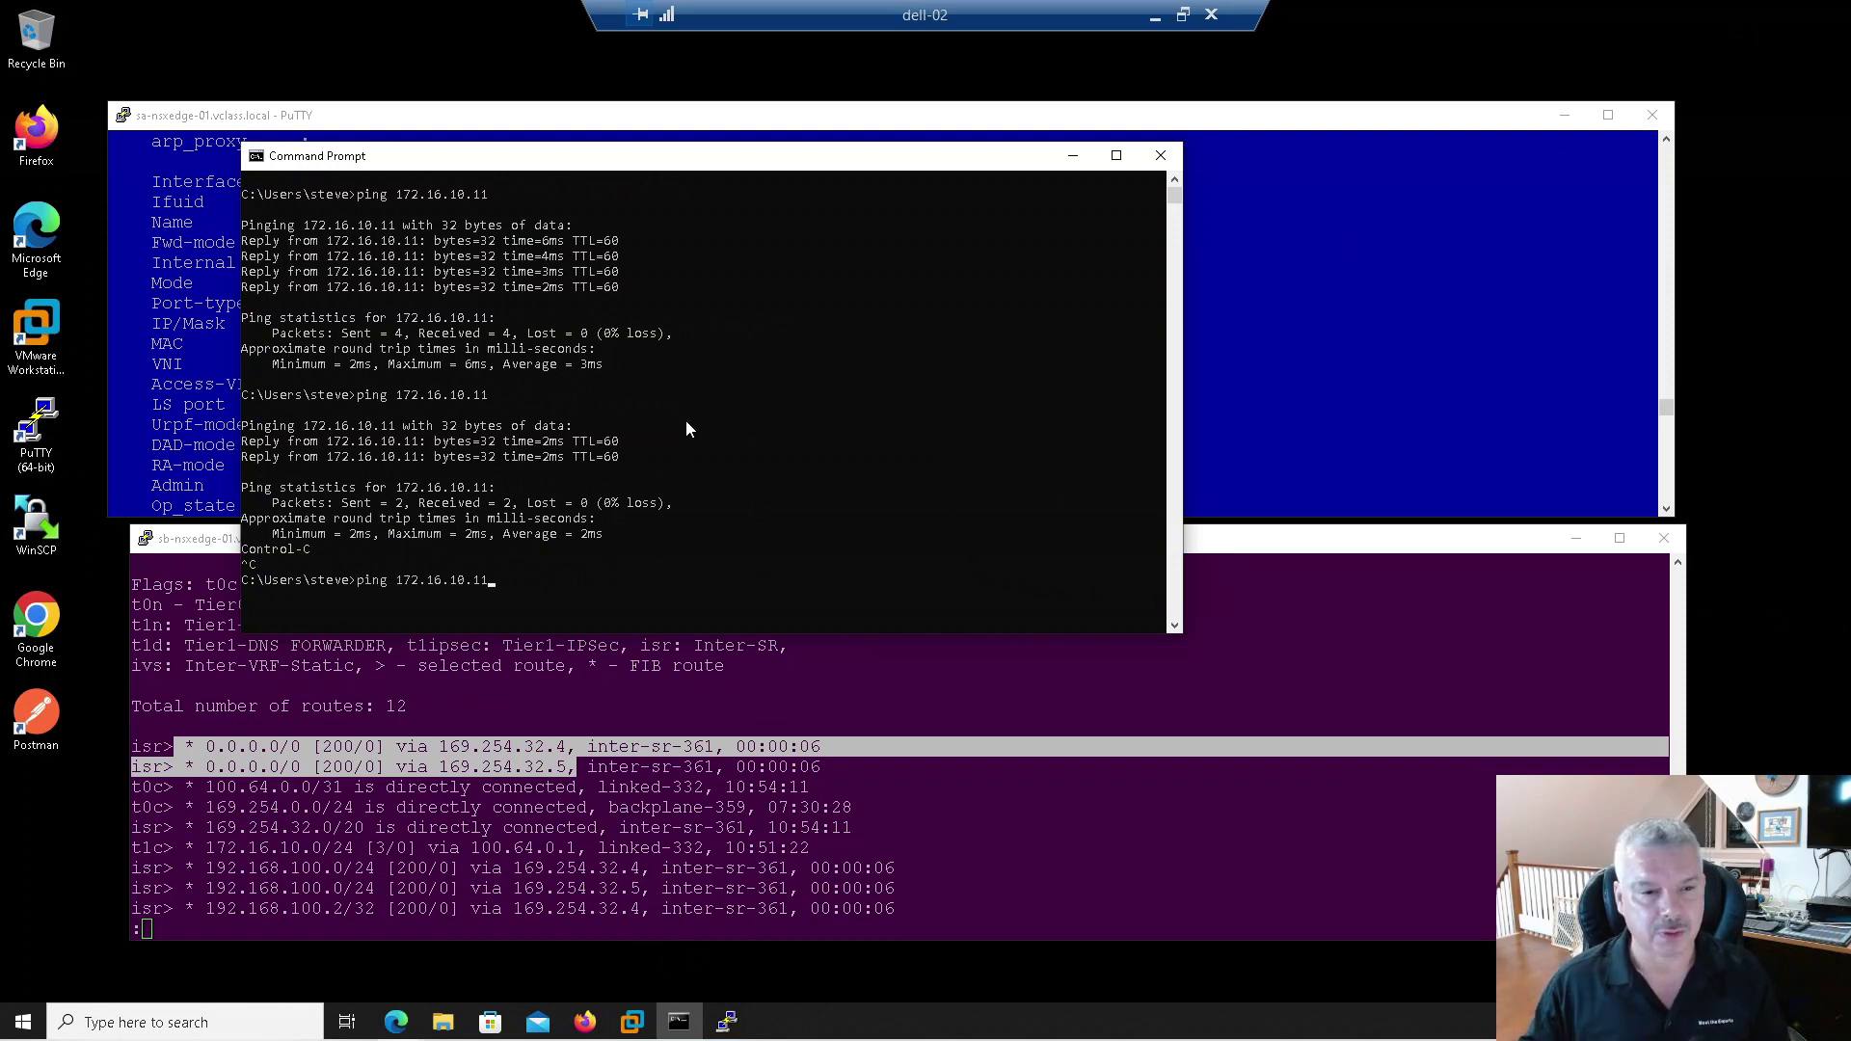